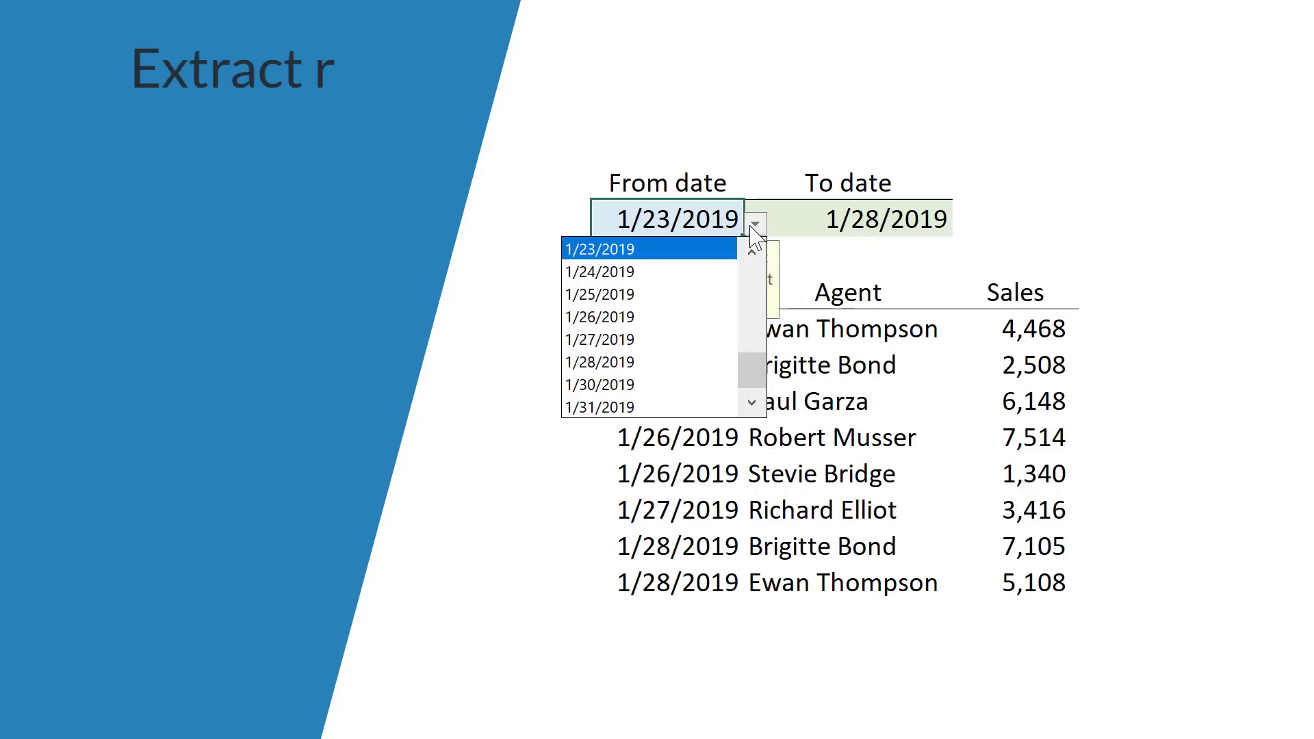
Pick 1/27/2019 as From date, run the advanced filter, and point out the input and result cells.
{"action": "left_click", "coordinate": [698, 340]}
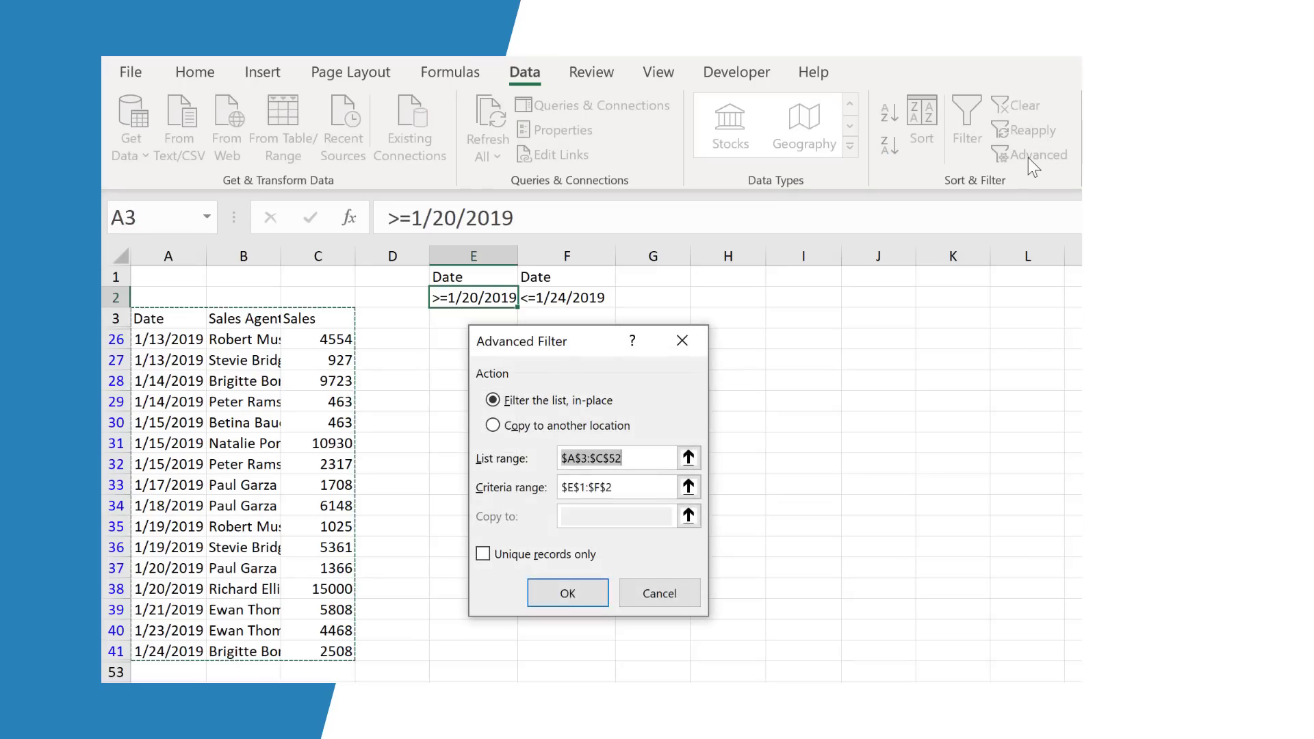
{"action": "left_click", "coordinate": [567, 593]}
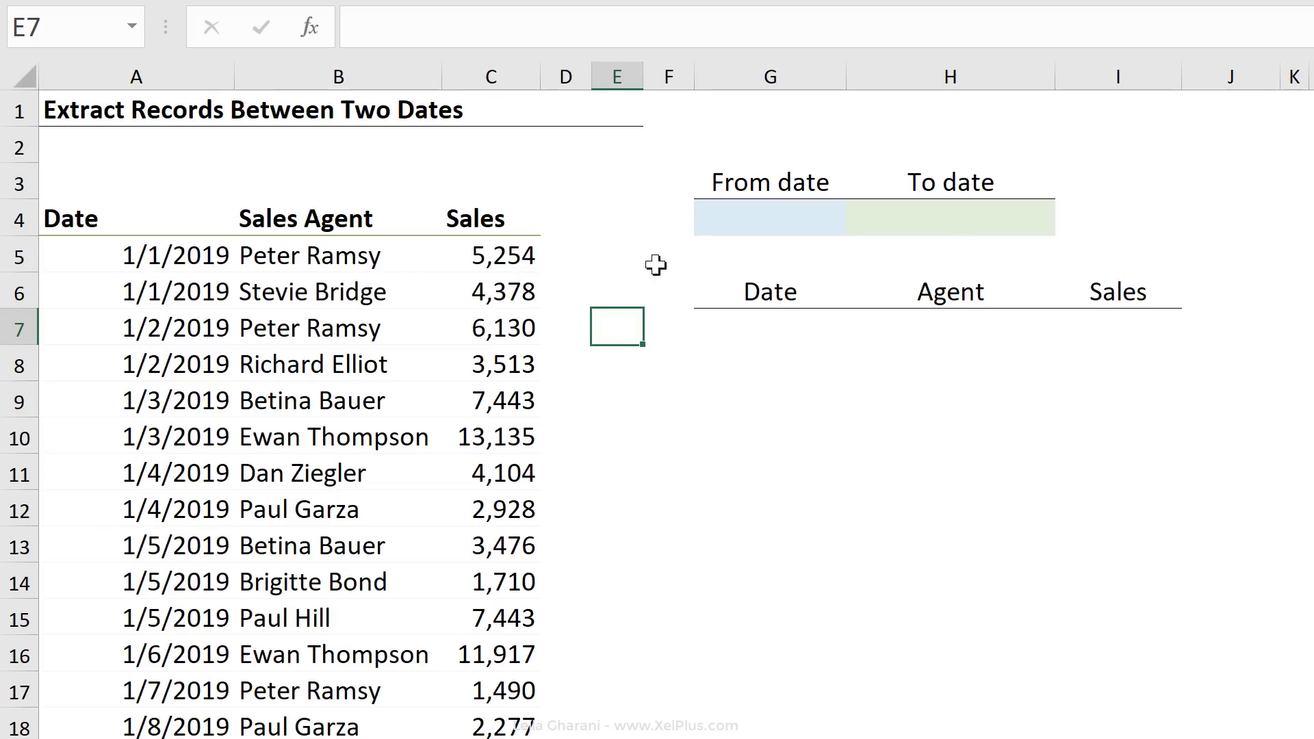
{"action": "left_click", "coordinate": [744, 226]}
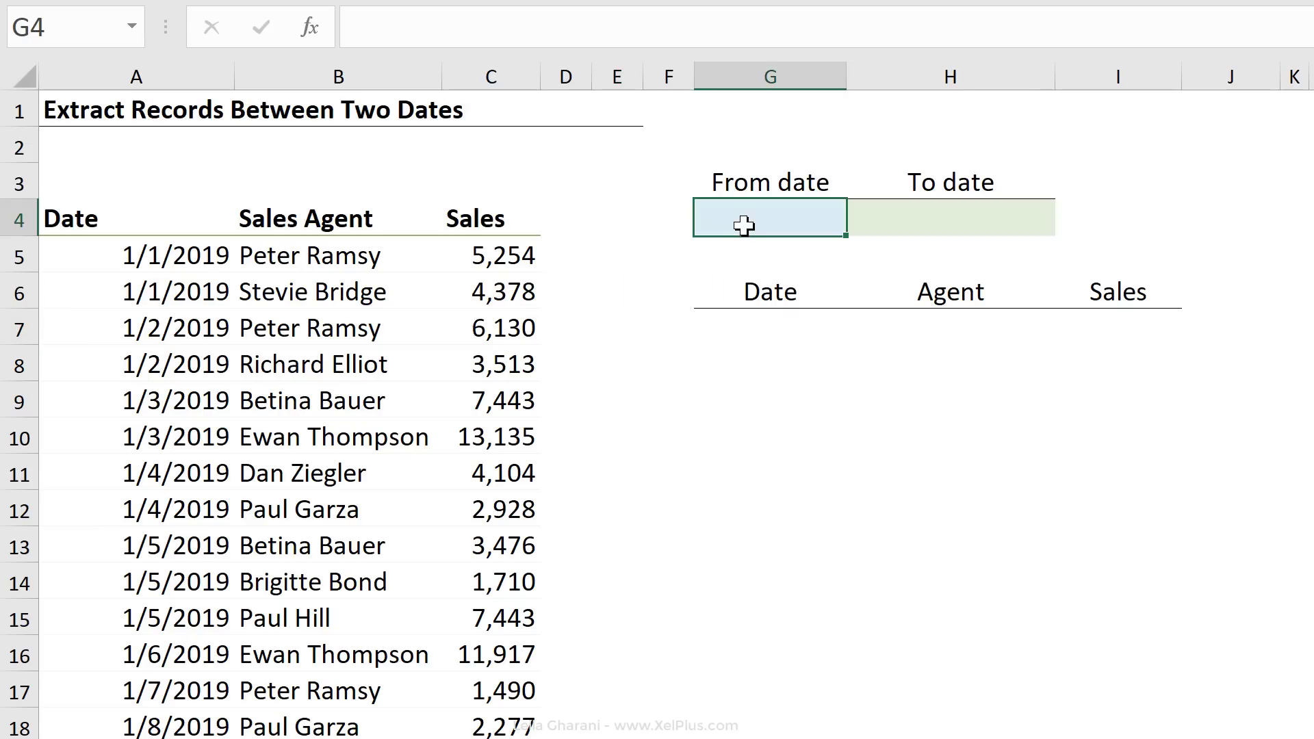
{"action": "left_click", "coordinate": [918, 218]}
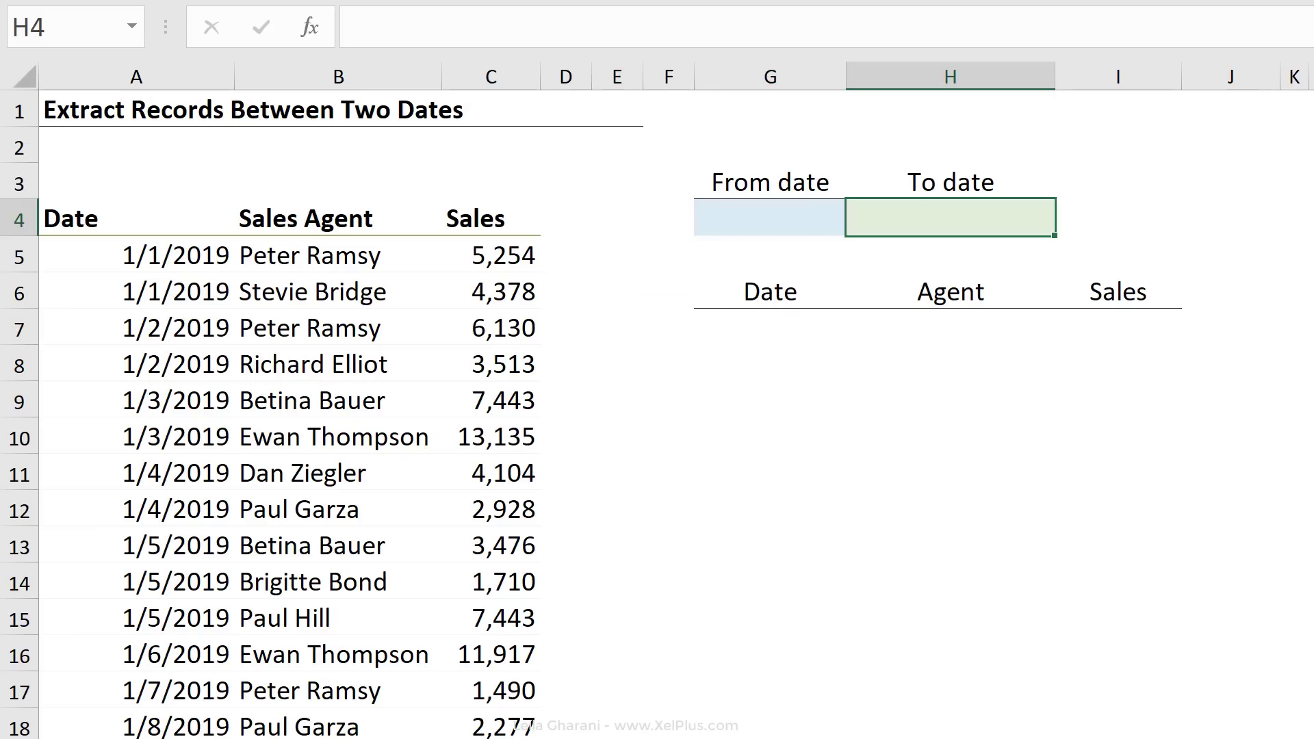
{"action": "left_click", "coordinate": [784, 320]}
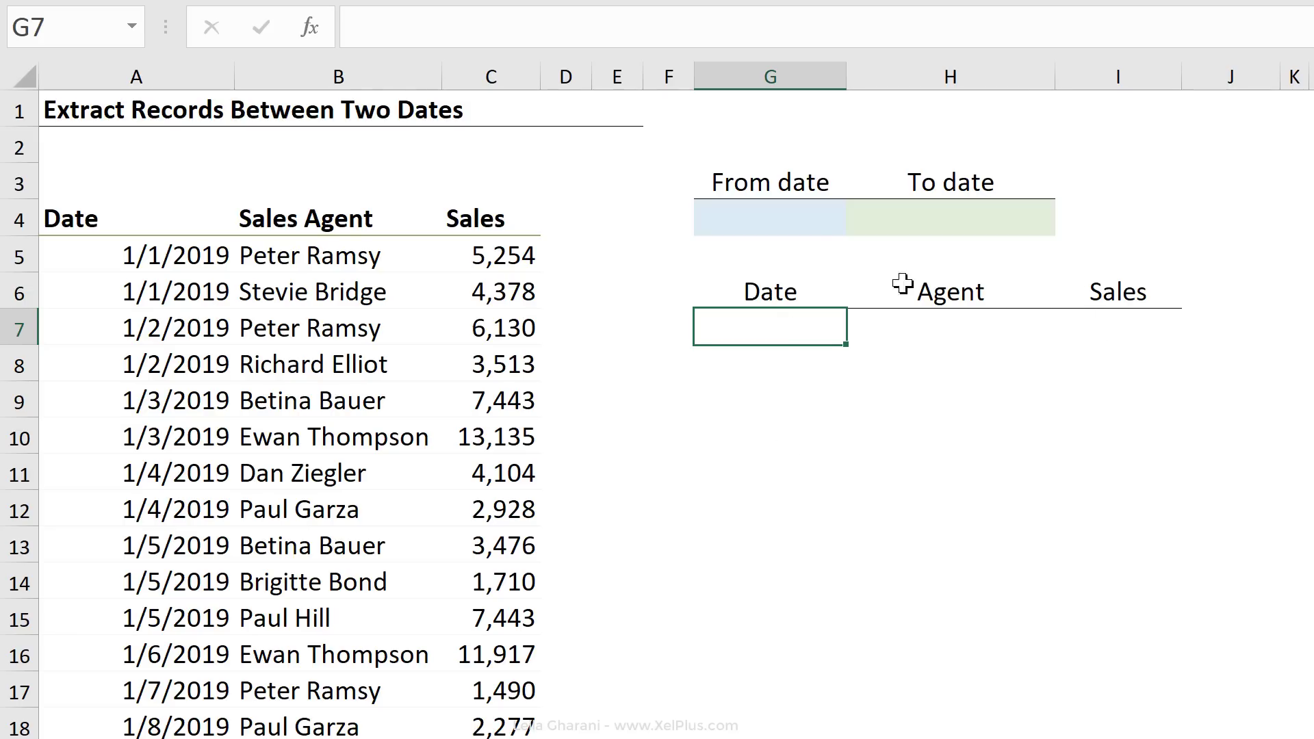
{"action": "left_click", "coordinate": [791, 226]}
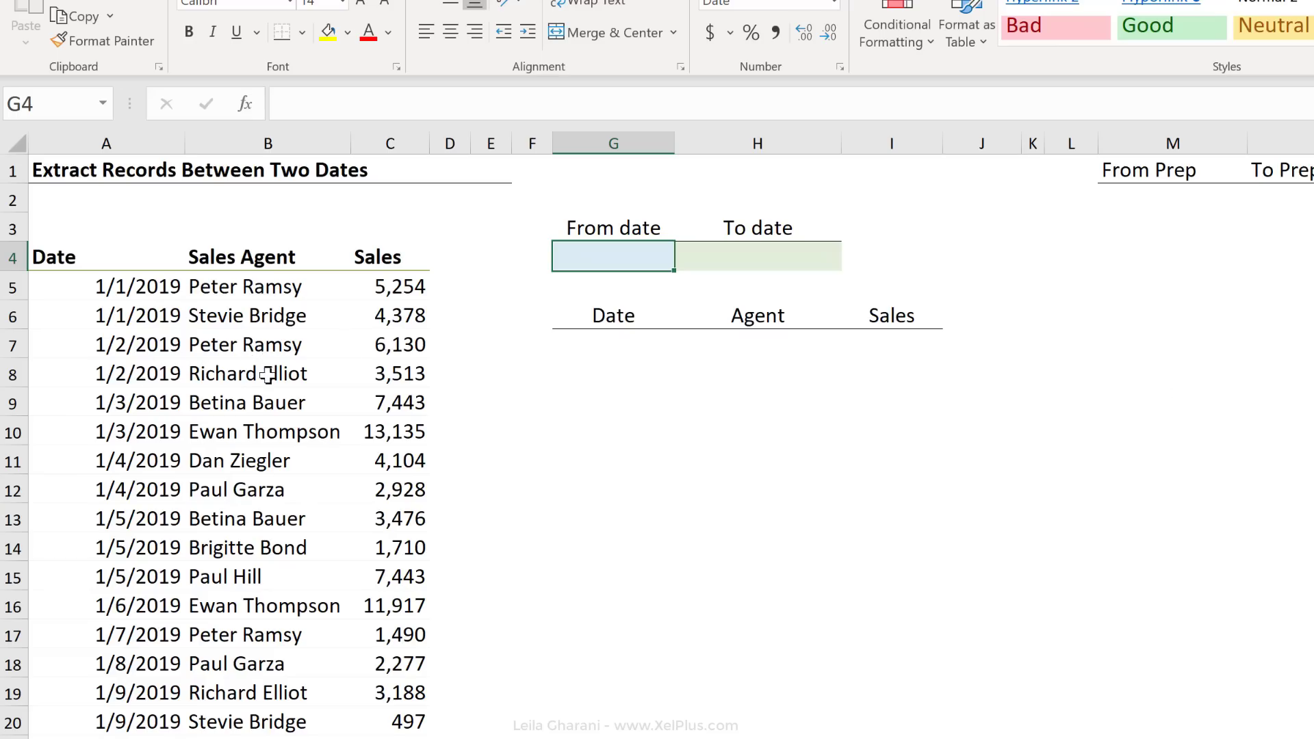
Enter =UNIQUE(A5:A53) in M2 to spill the distinct dates under From Prep.
{"action": "left_click", "coordinate": [1151, 201]}
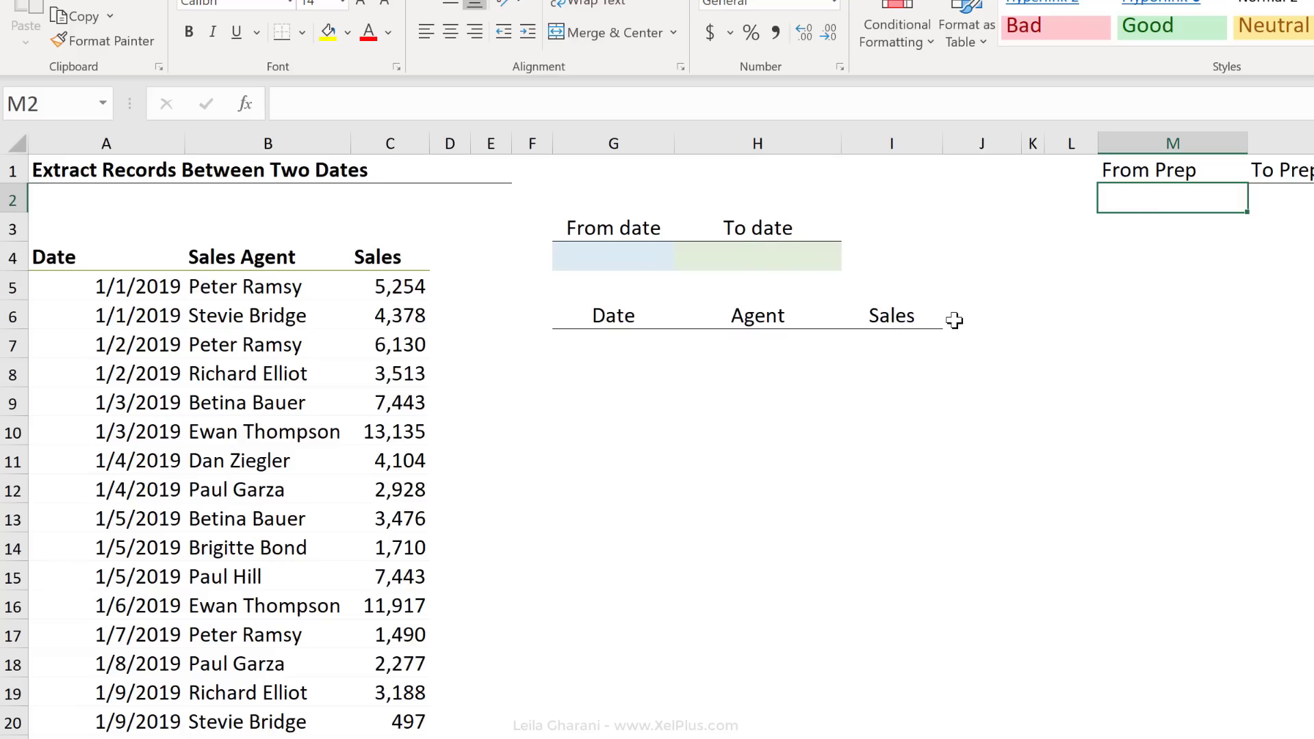
{"action": "type", "text": "=unique("}
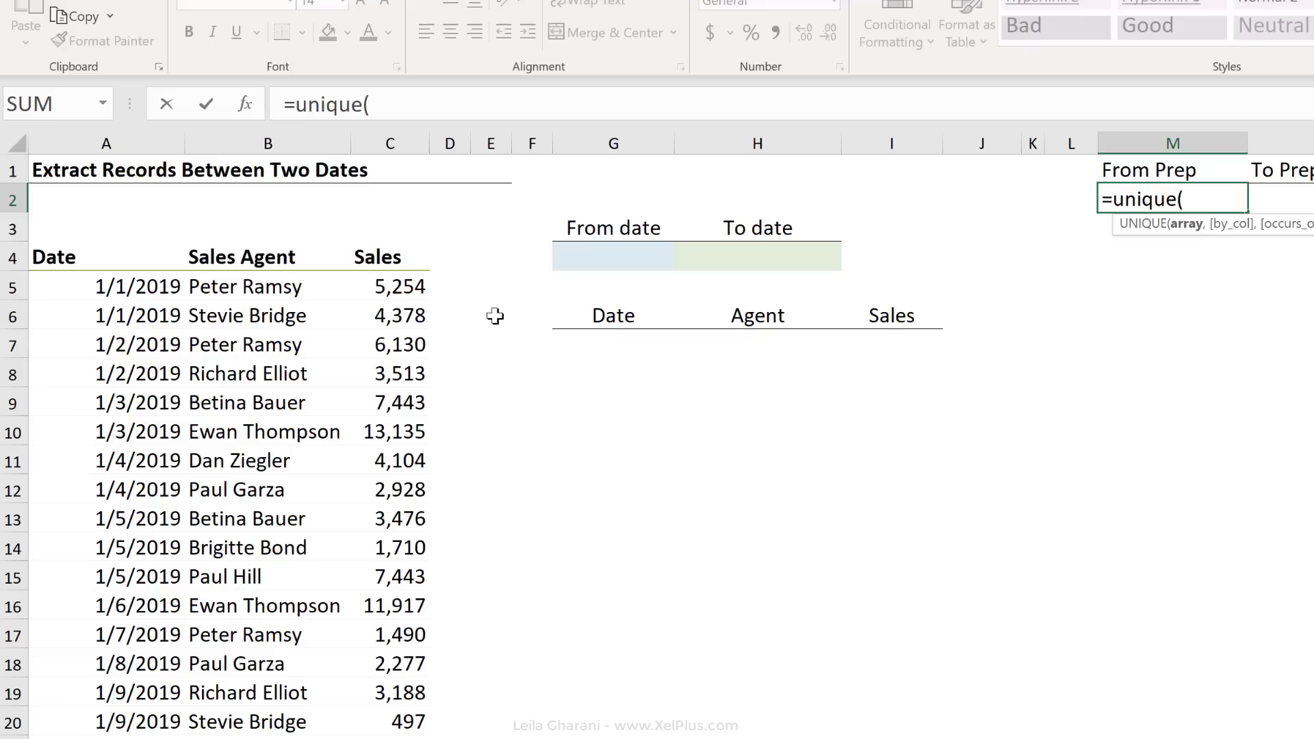
{"action": "left_click", "coordinate": [152, 296]}
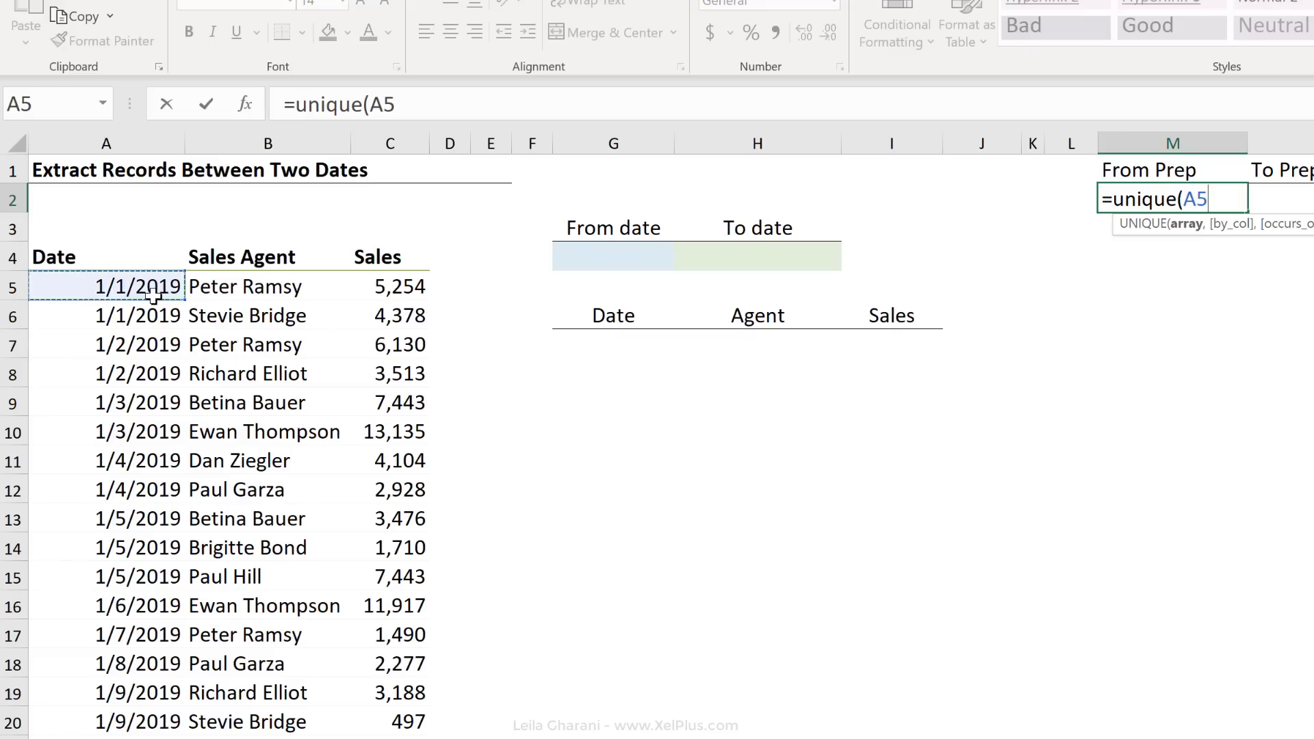
{"action": "key", "text": "ctrl+shift+Down"}
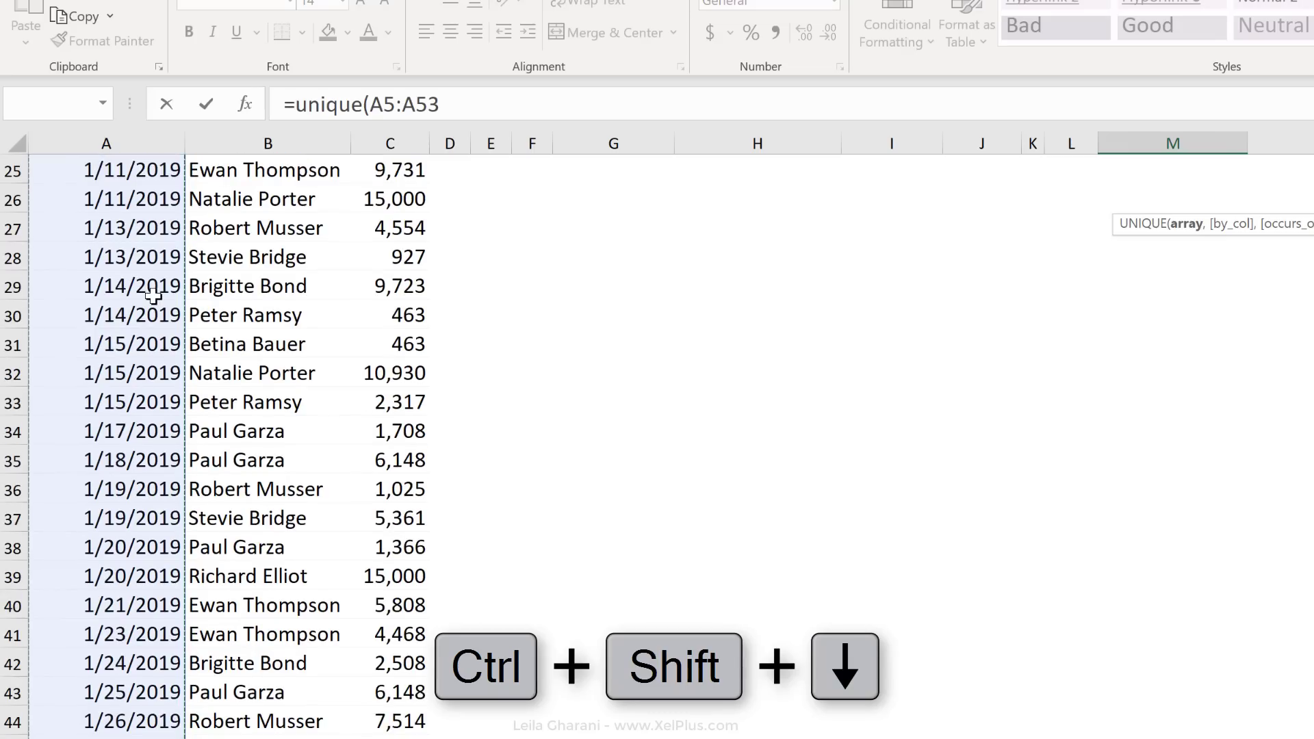
{"action": "key", "text": "ctrl+BackSpace"}
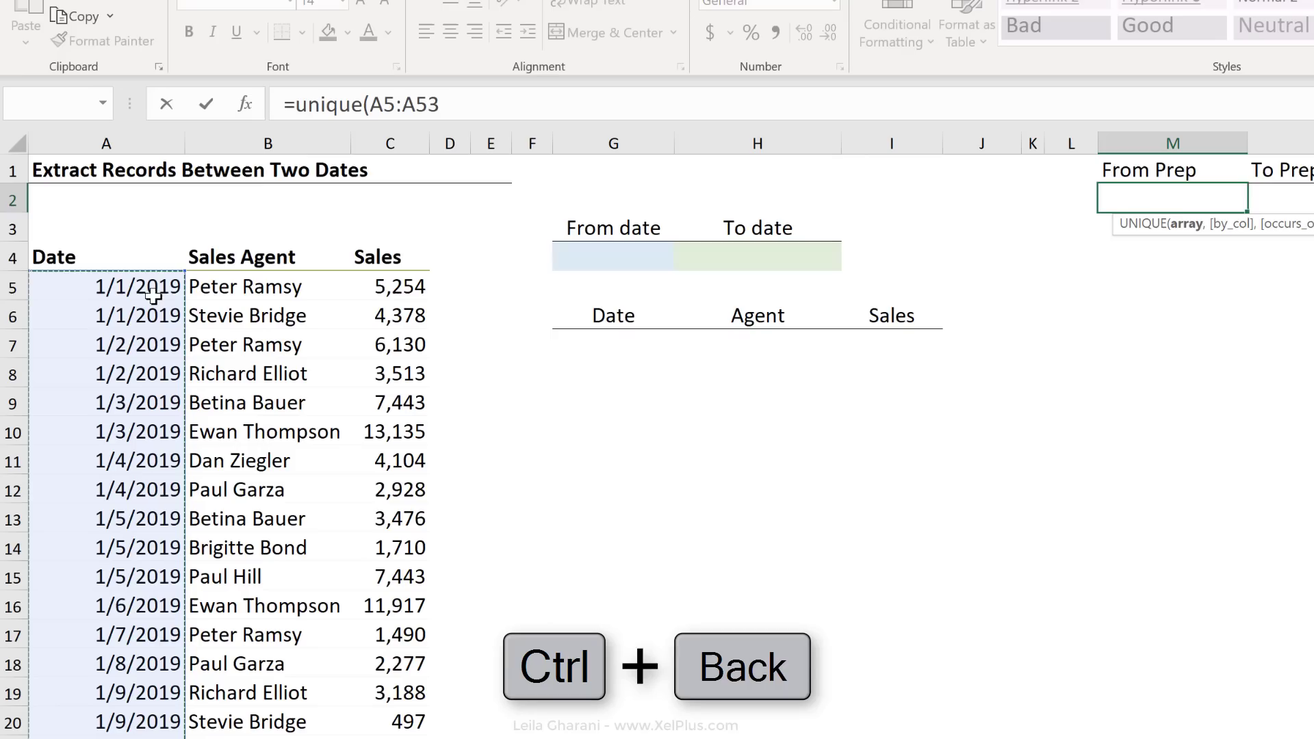
{"action": "type", "text": ")"}
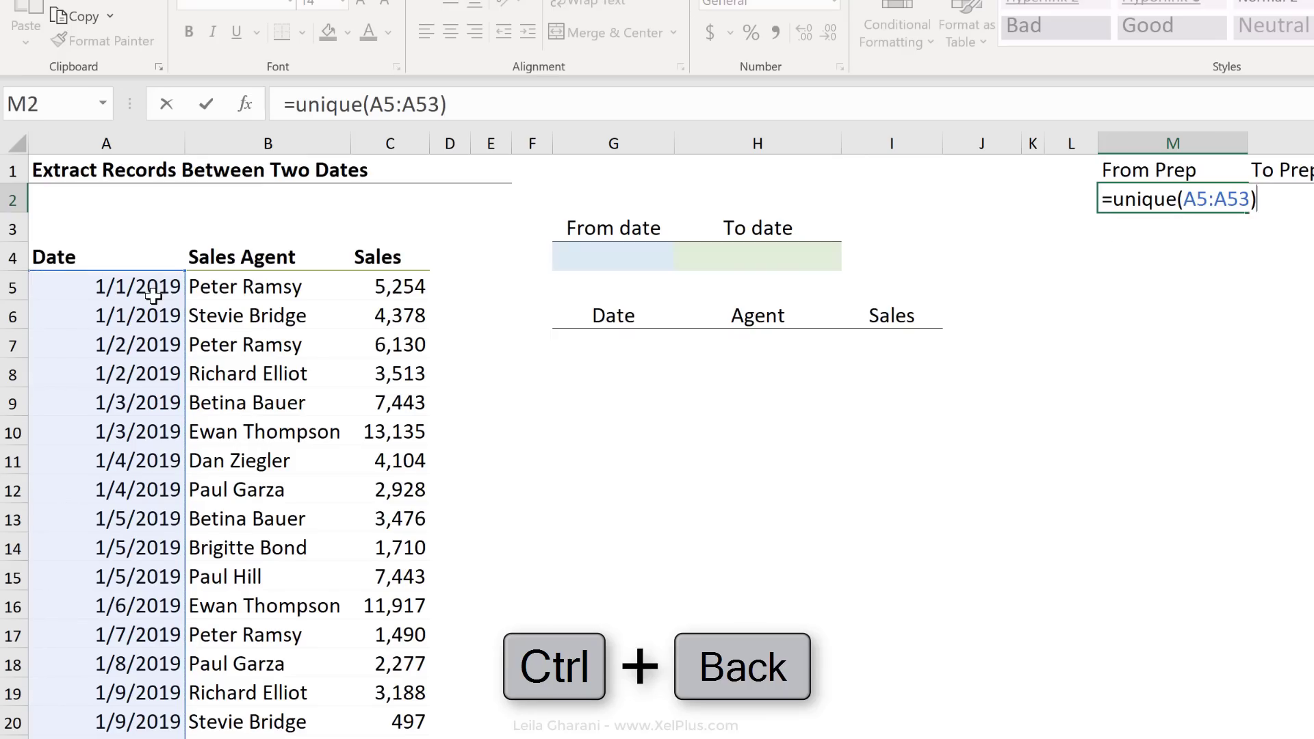
{"action": "key", "text": "Return"}
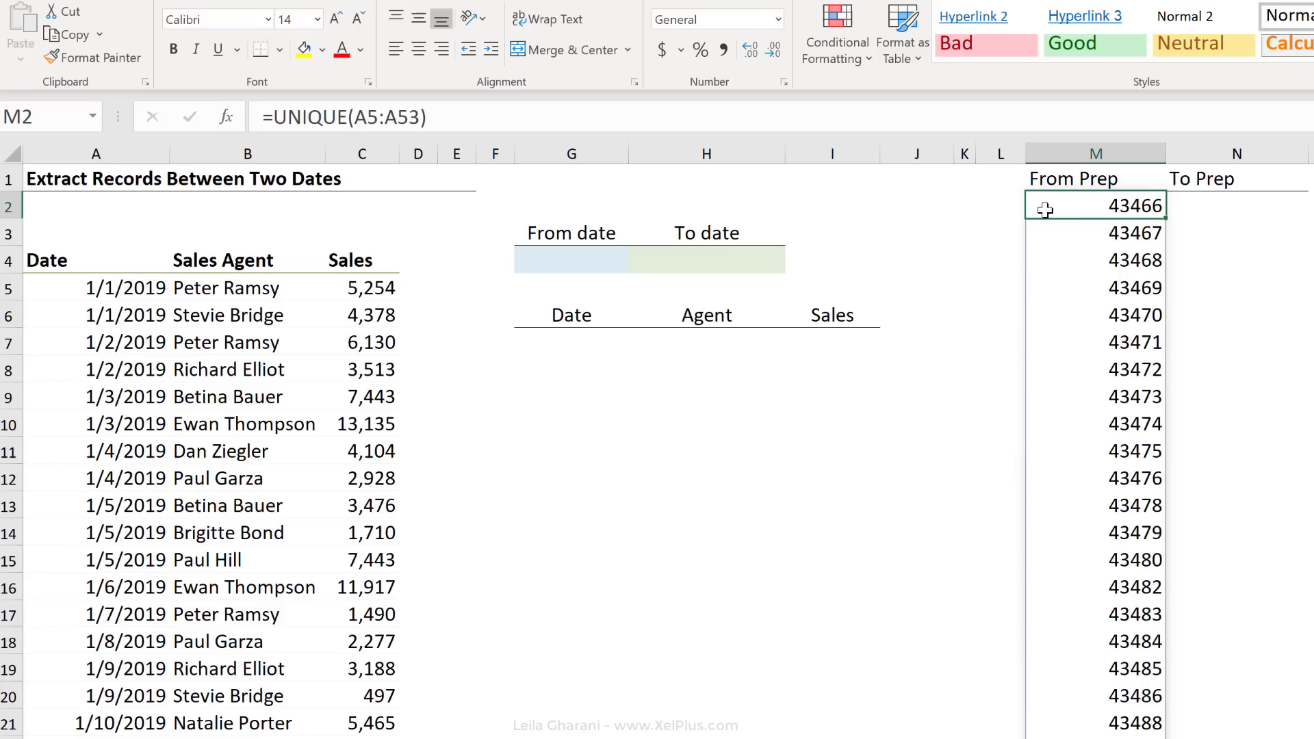
Format the From Prep and To Prep helper columns (M2:N54) as Short Date.
{"action": "left_click_drag", "start_coordinate": [1075, 206], "coordinate": [1232, 287]}
{"action": "left_click_drag", "start_coordinate": [1223, 669], "coordinate": [1232, 737]}
{"action": "left_click_drag", "start_coordinate": [1189, 677], "coordinate": [1180, 624]}
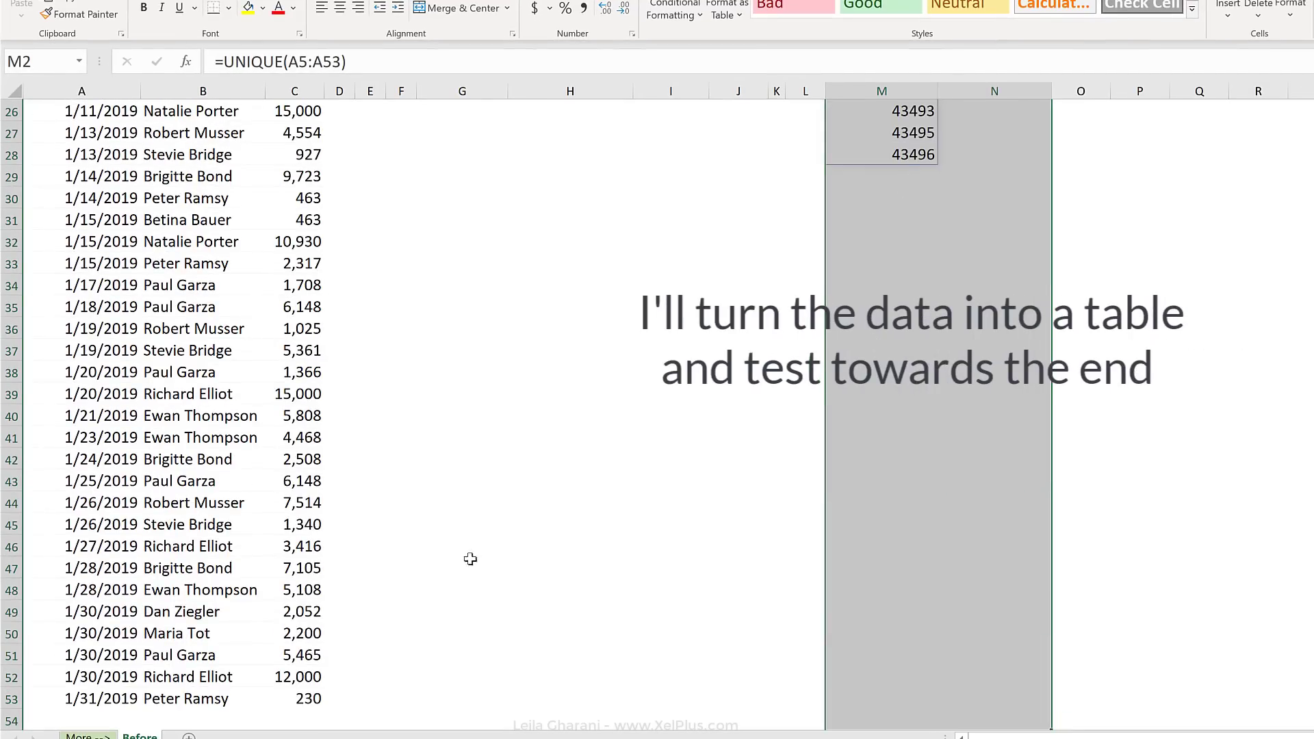
{"action": "scroll", "coordinate": [173, 696], "scroll_direction": "up", "scroll_amount": 8}
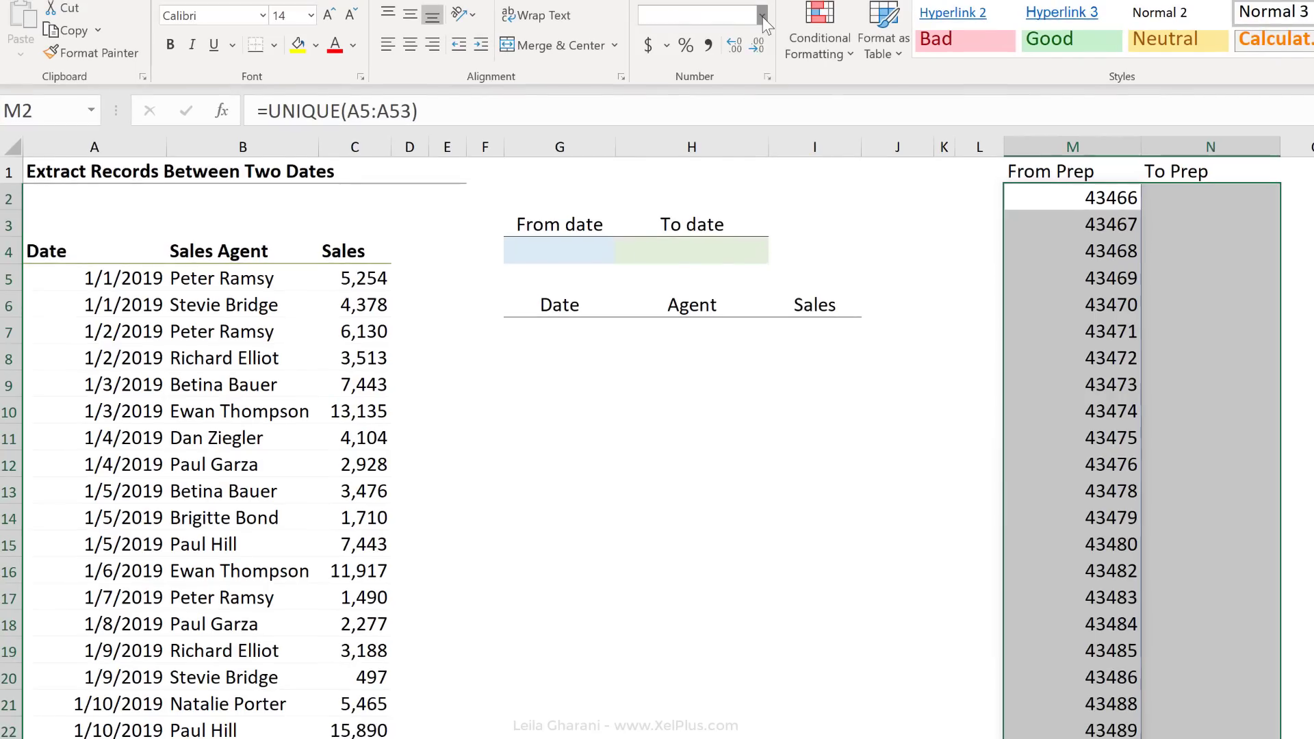
{"action": "left_click", "coordinate": [763, 15]}
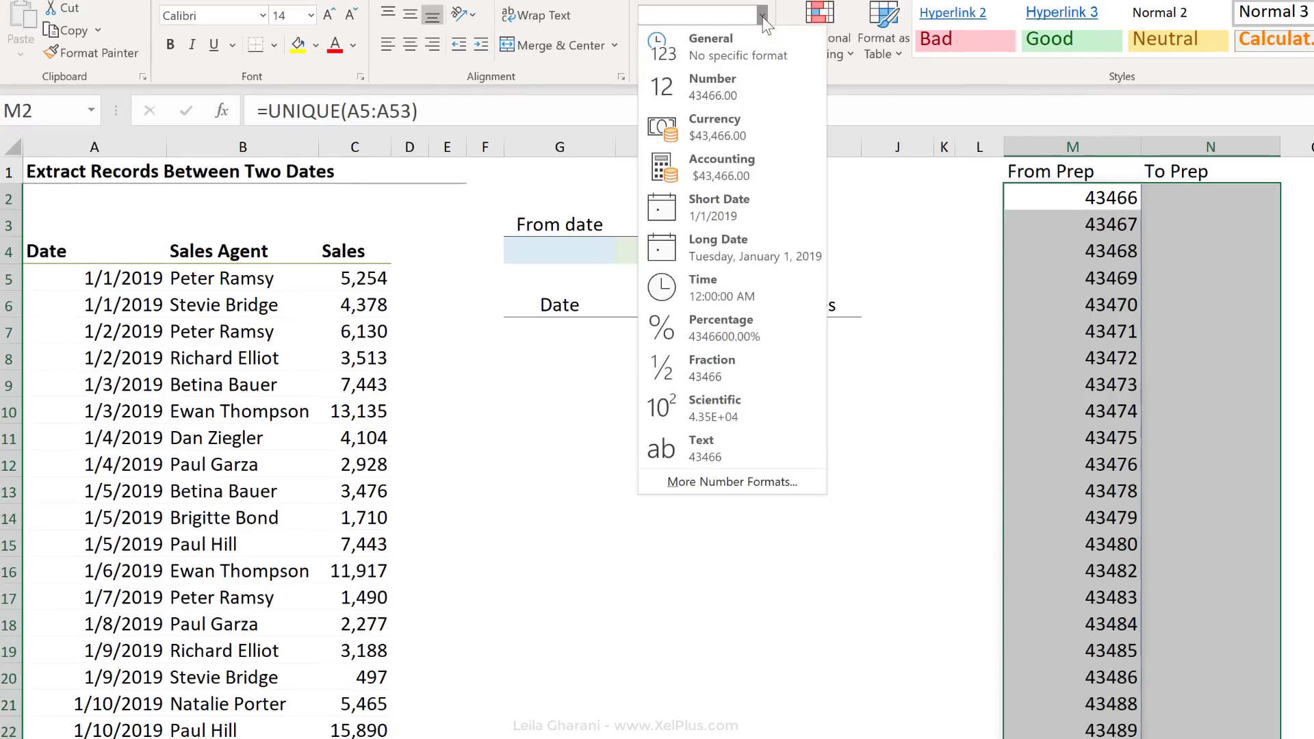
{"action": "left_click", "coordinate": [749, 202]}
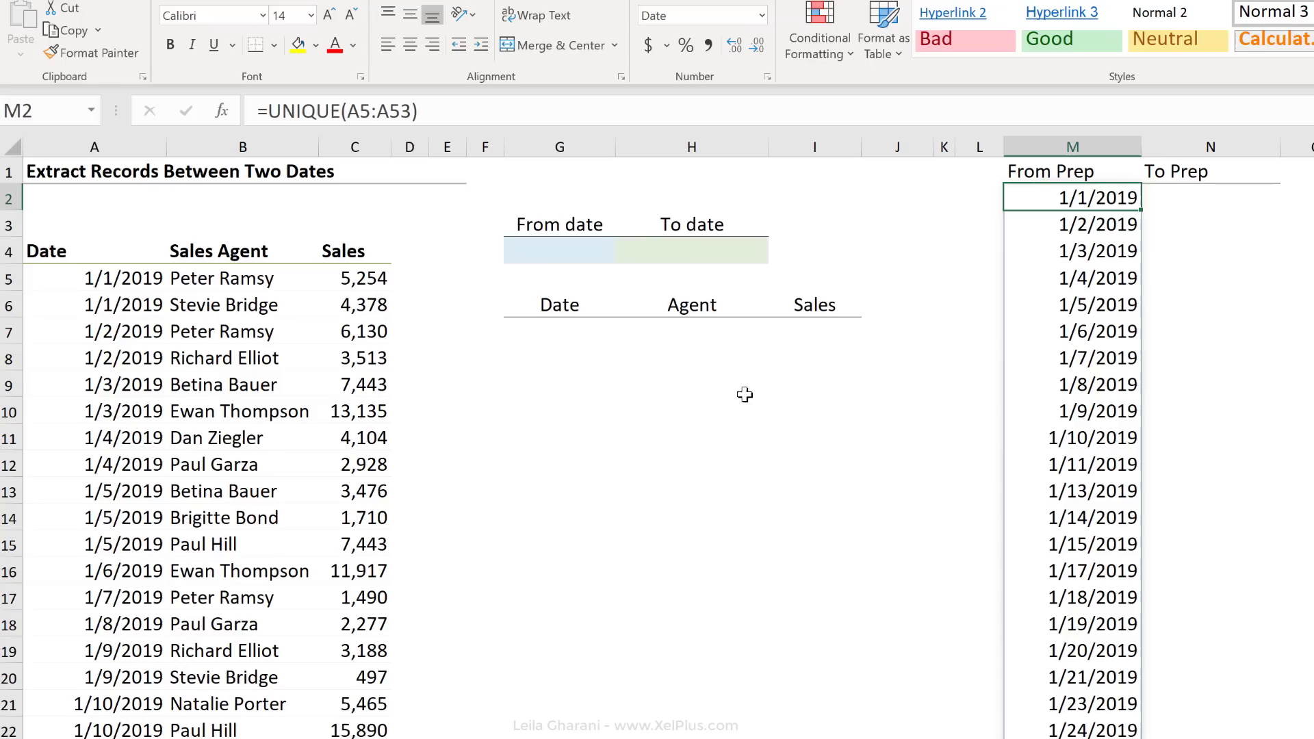
Change M2's formula to =SORT(UNIQUE(A5:A53)) so the dates list in order.
{"action": "left_click", "coordinate": [267, 111]}
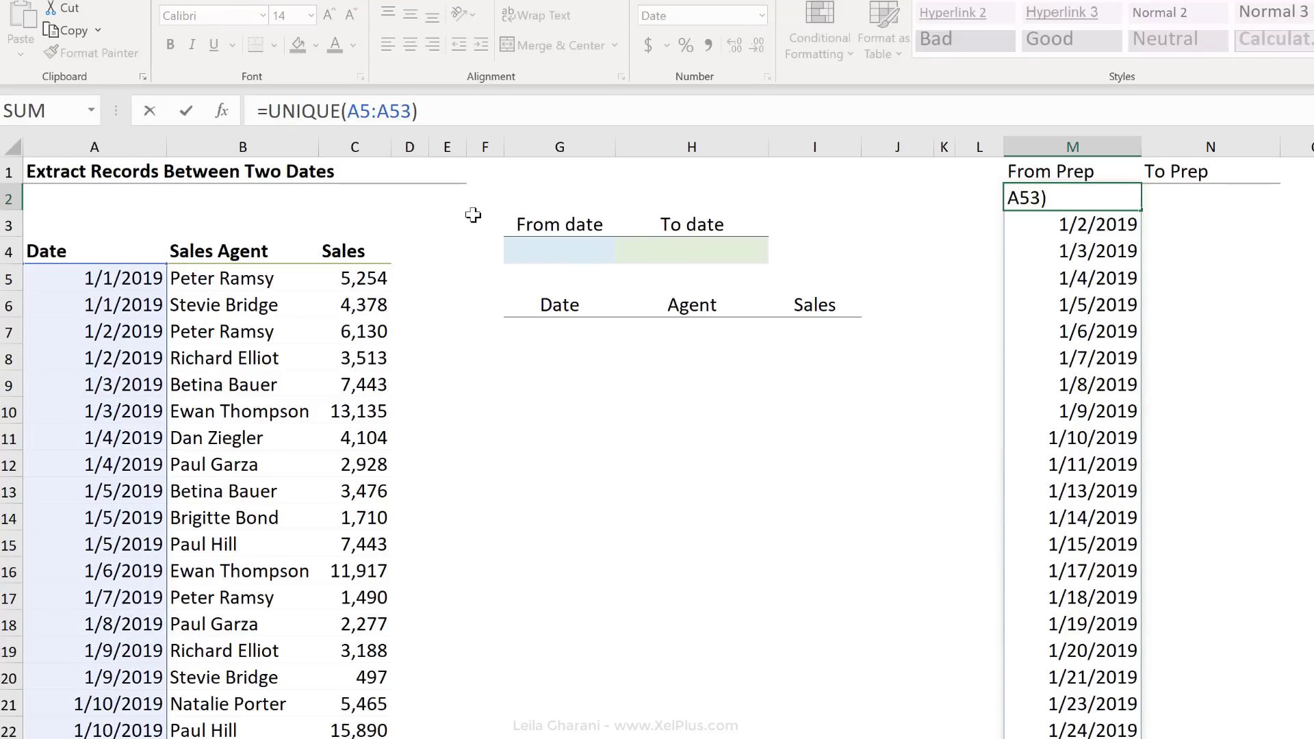
{"action": "type", "text": "sort("}
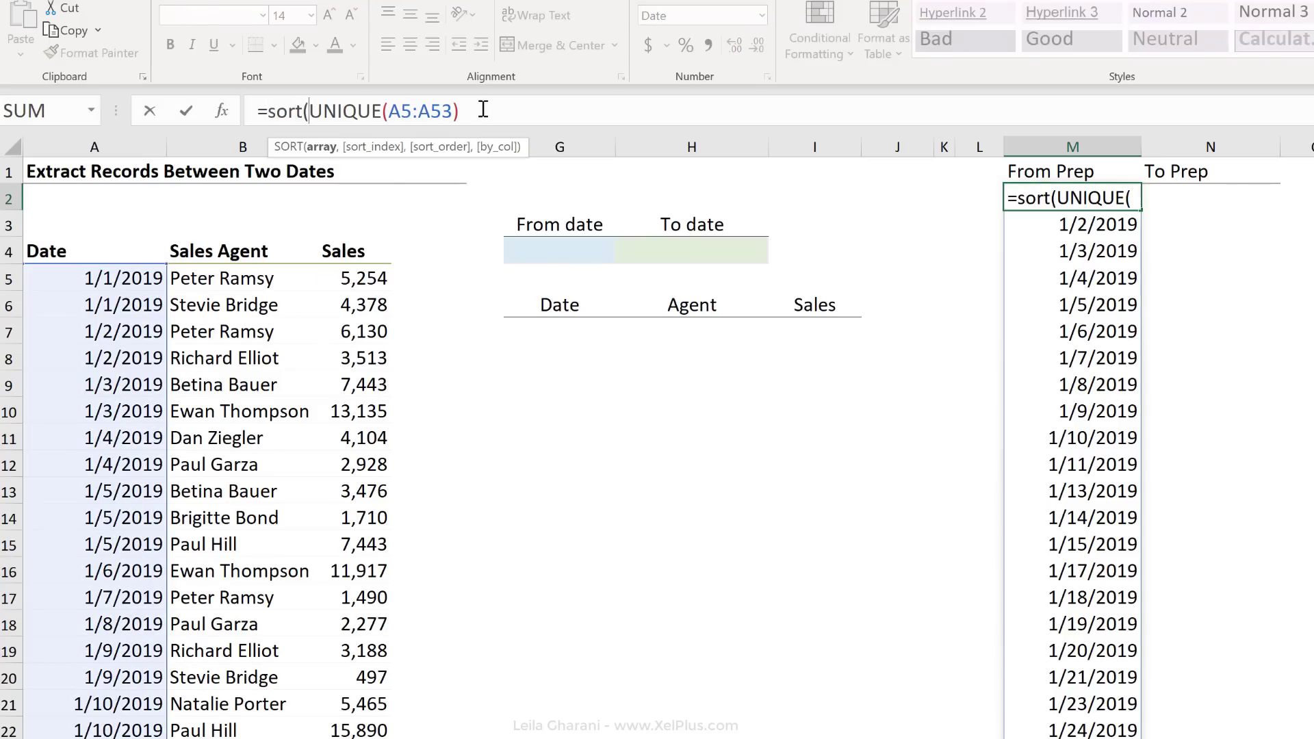
{"action": "left_click", "coordinate": [484, 110]}
{"action": "type", "text": ")"}
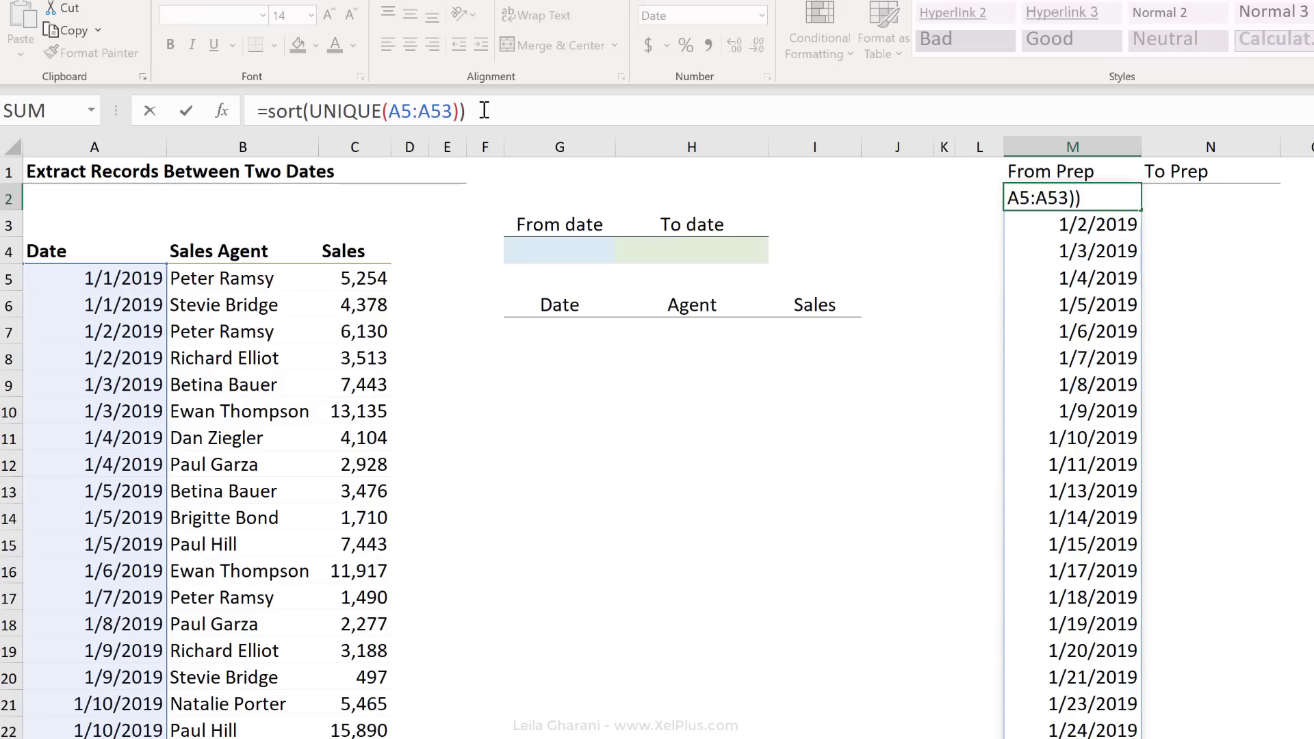
{"action": "key", "text": "ctrl+Return"}
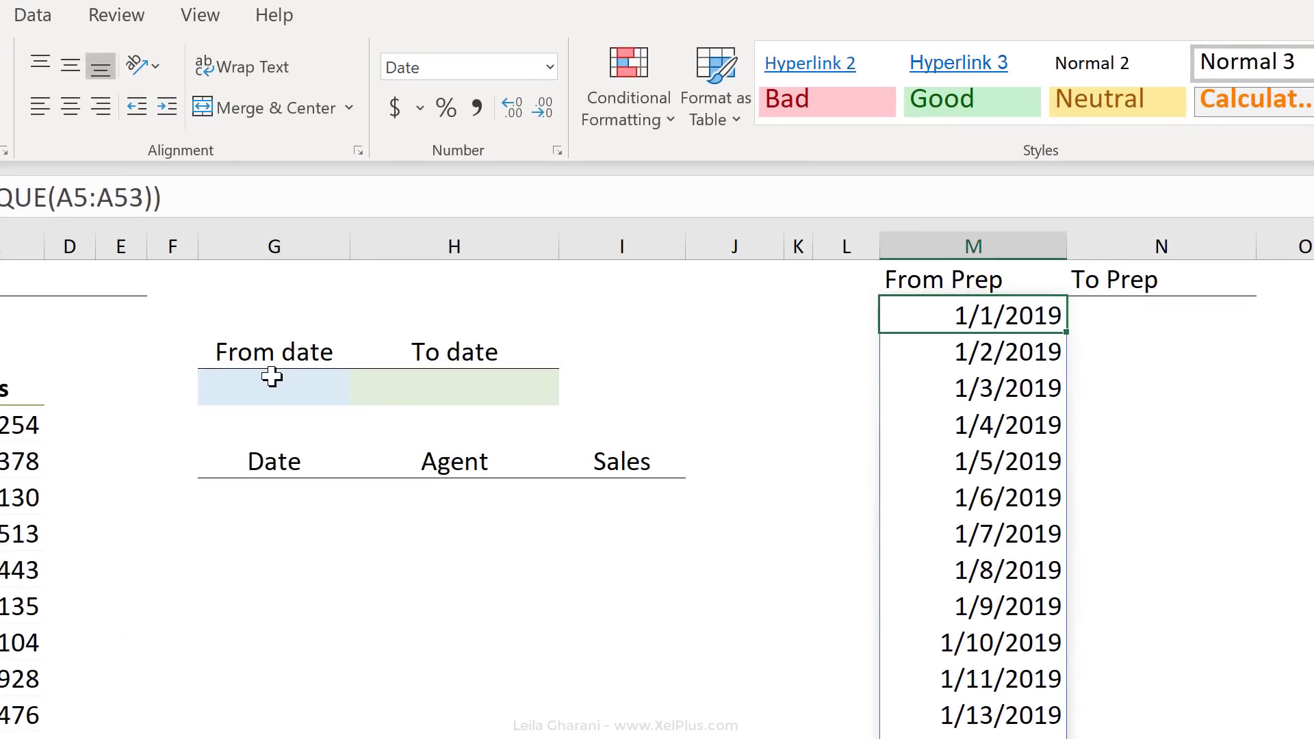
{"action": "left_click", "coordinate": [272, 376]}
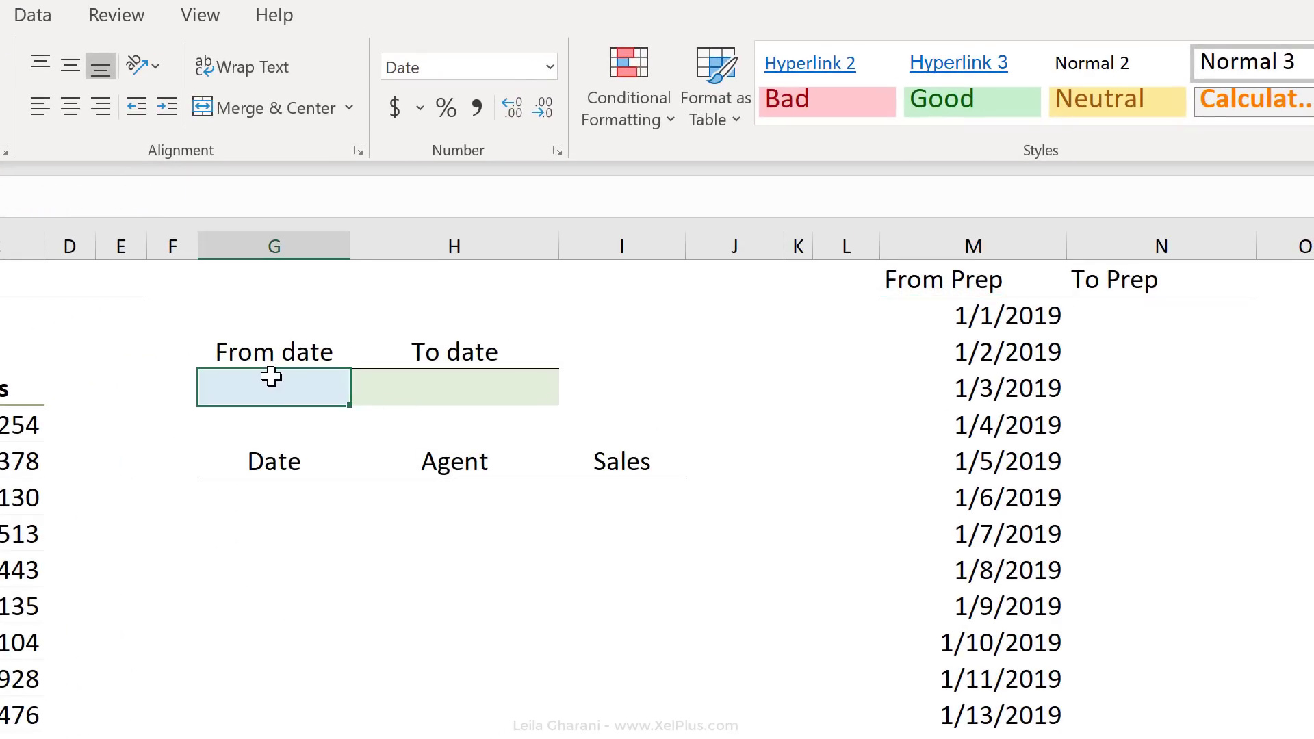
Restrict the From date cell to the =$M$2# list with input message 'Please select date from list'.
{"action": "left_click", "coordinate": [26, 21]}
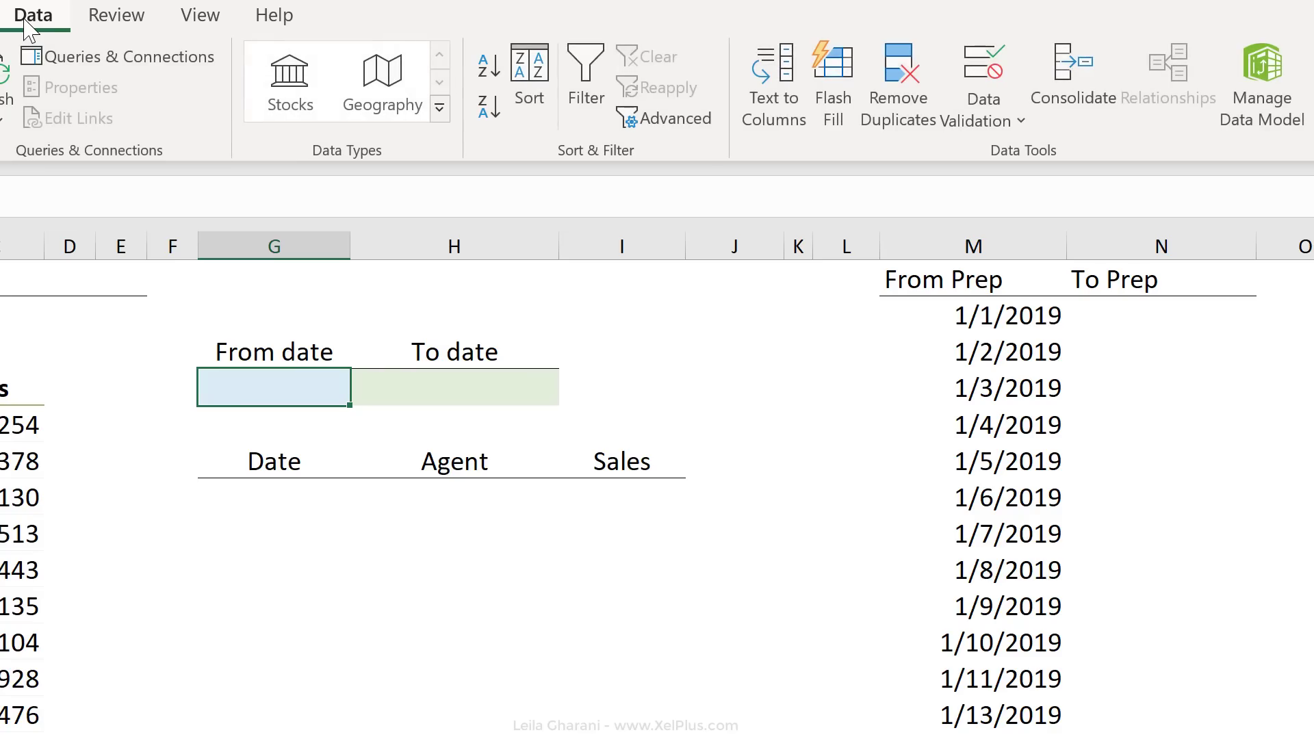
{"action": "left_click", "coordinate": [970, 70]}
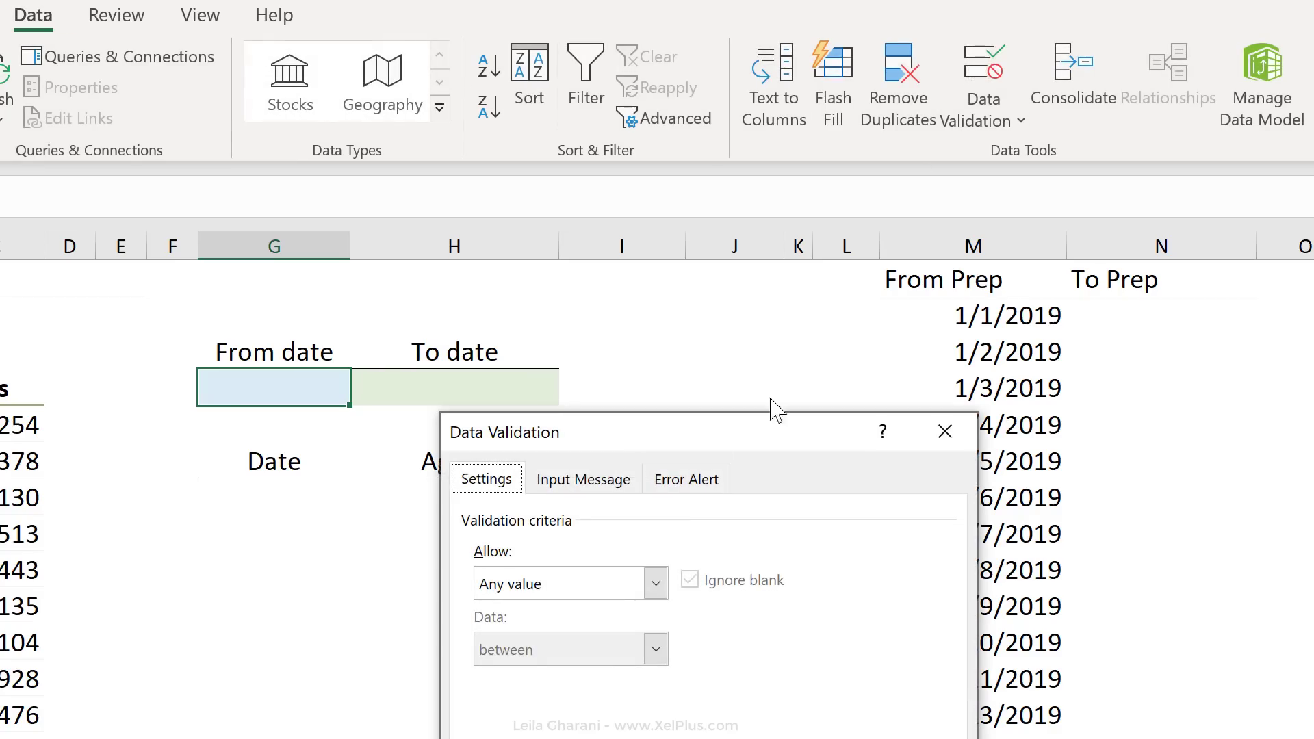
{"action": "left_click", "coordinate": [656, 584]}
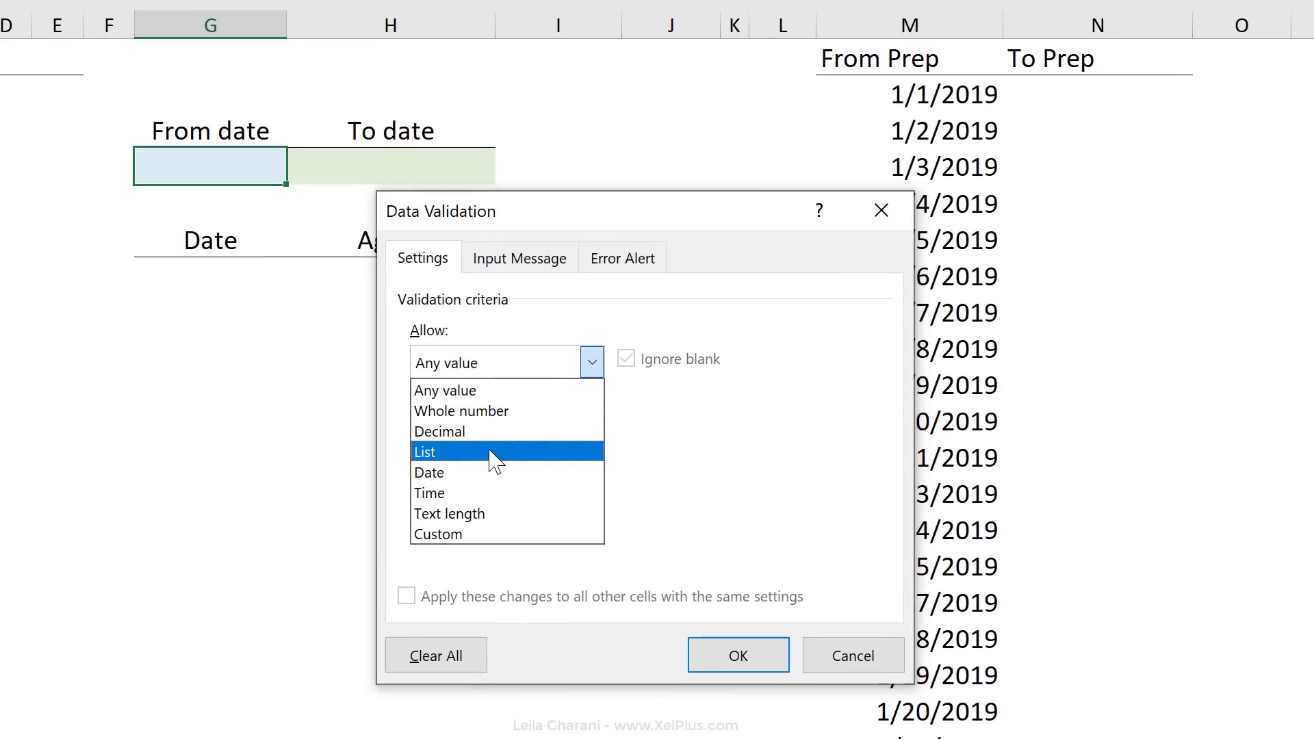
{"action": "left_click", "coordinate": [558, 676]}
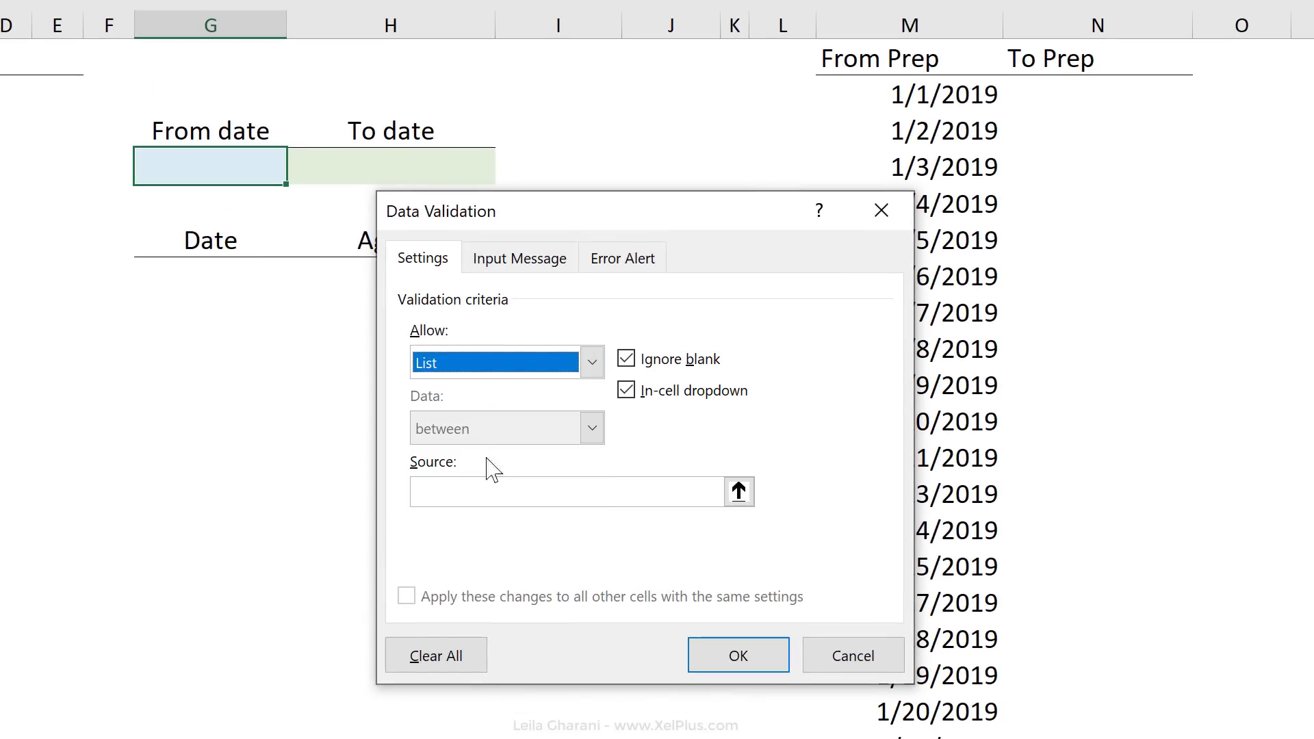
{"action": "left_click", "coordinate": [463, 493]}
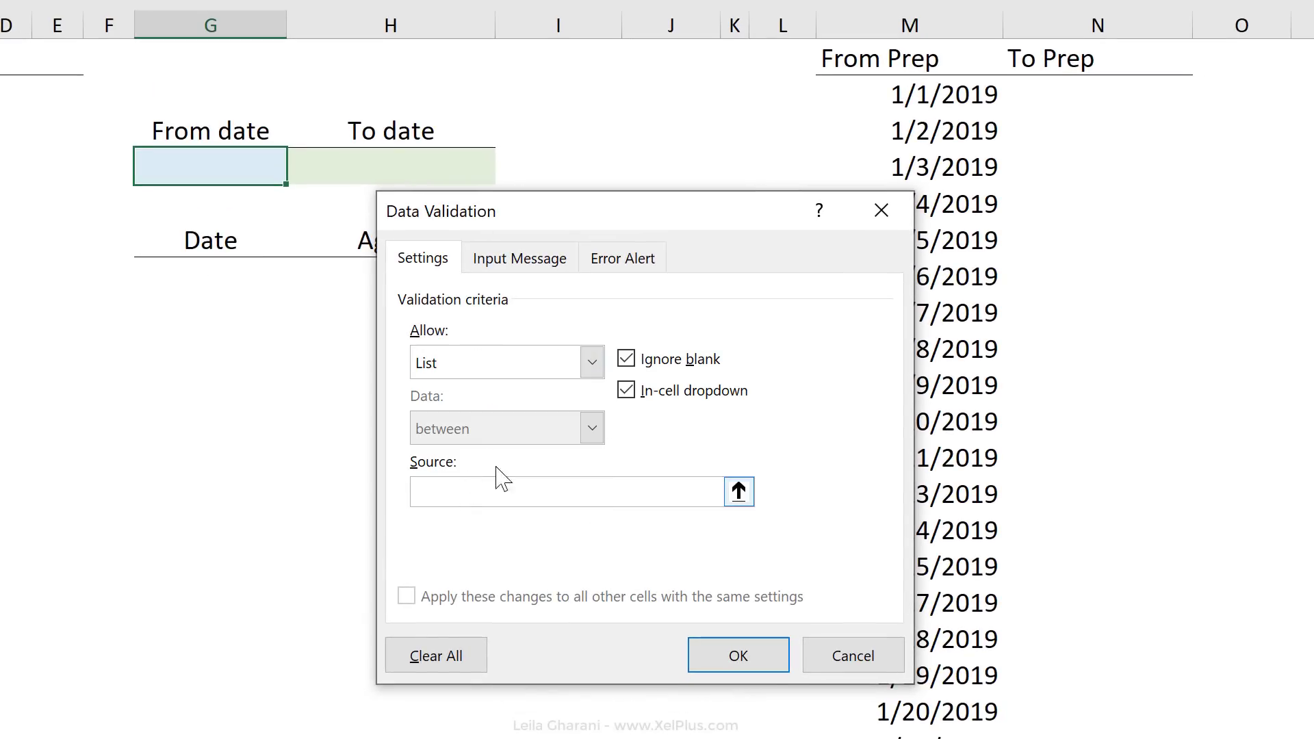
{"action": "left_click", "coordinate": [950, 94]}
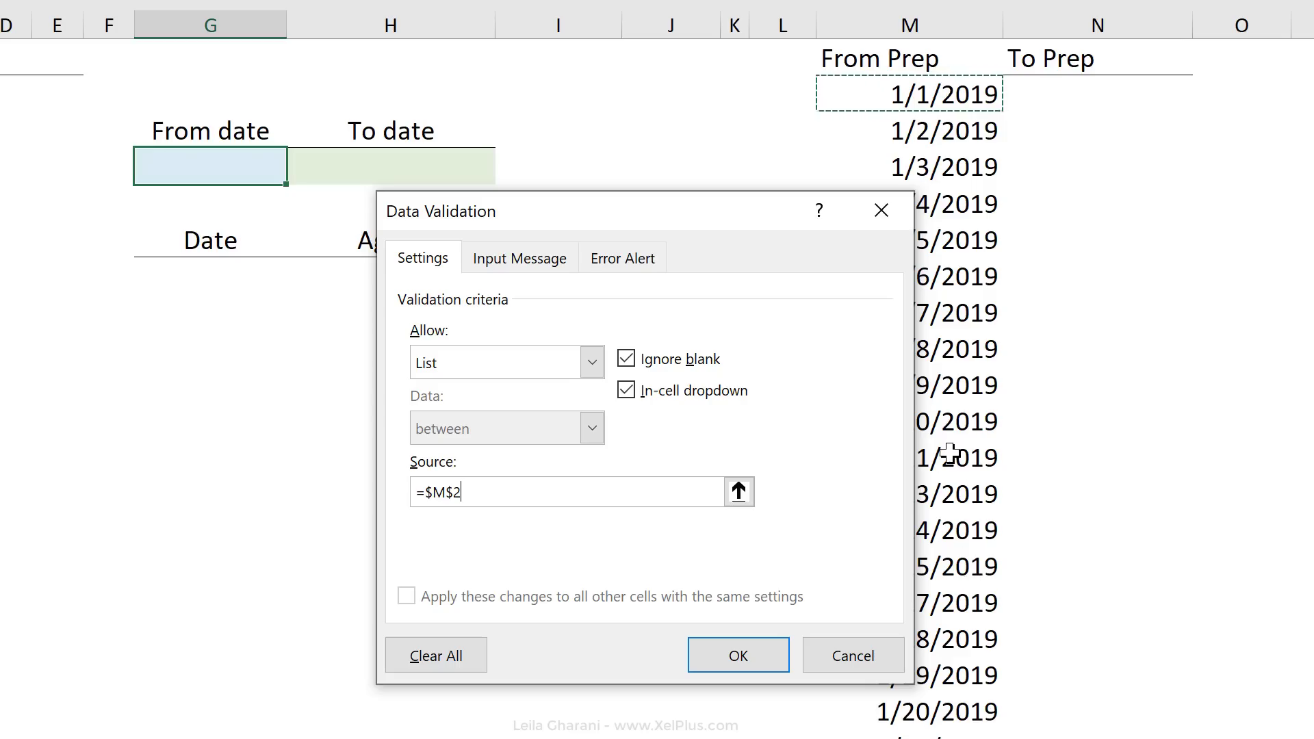
{"action": "type", "text": "#"}
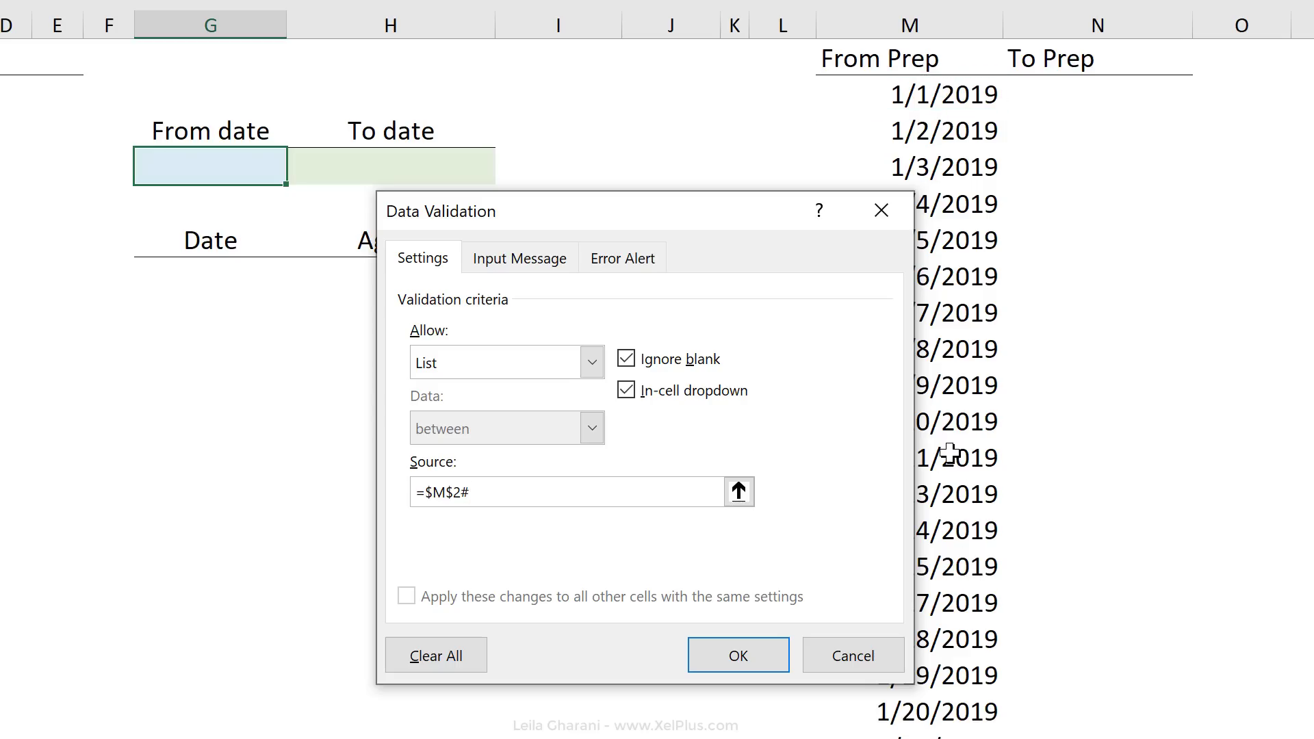
{"action": "left_click", "coordinate": [535, 271]}
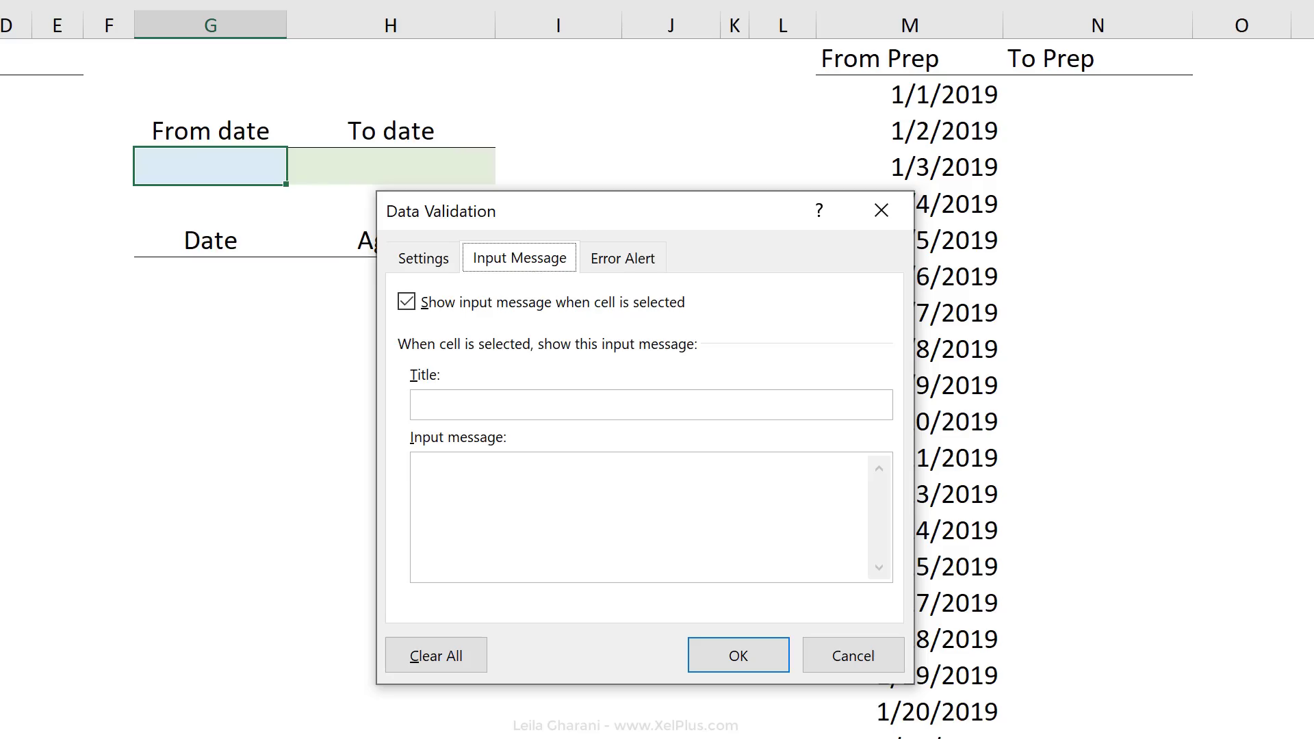
{"action": "left_click", "coordinate": [479, 472]}
{"action": "type", "text": "Please select date from list"}
{"action": "left_click", "coordinate": [739, 657]}
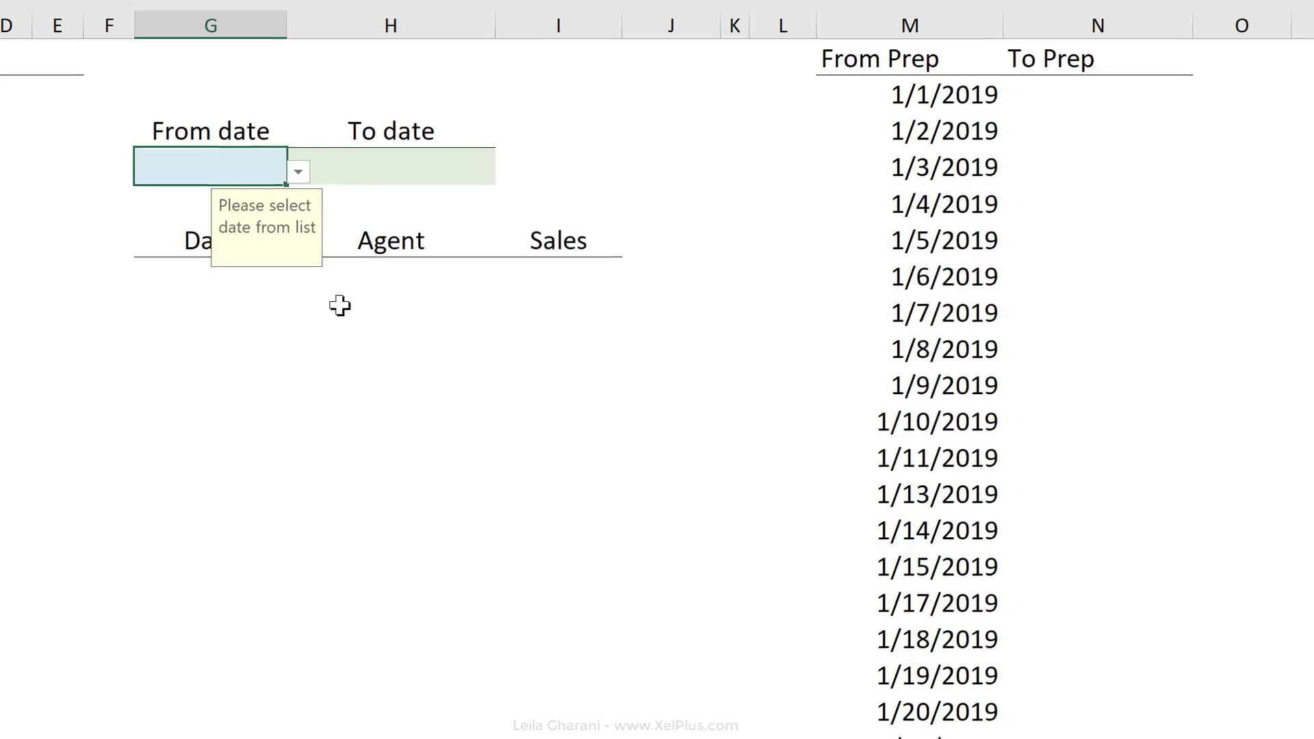
Choose 1/5/2019 from the From date dropdown.
{"action": "left_click", "coordinate": [298, 172]}
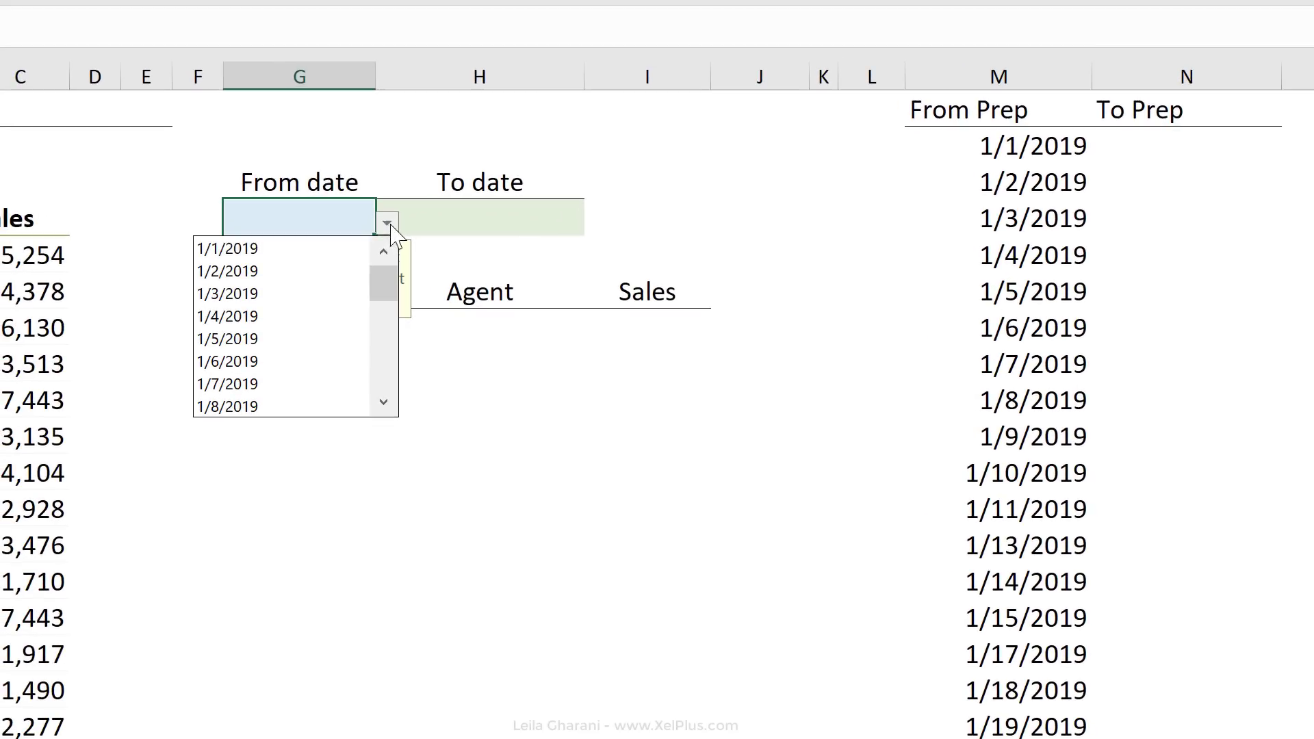
{"action": "left_click", "coordinate": [280, 338]}
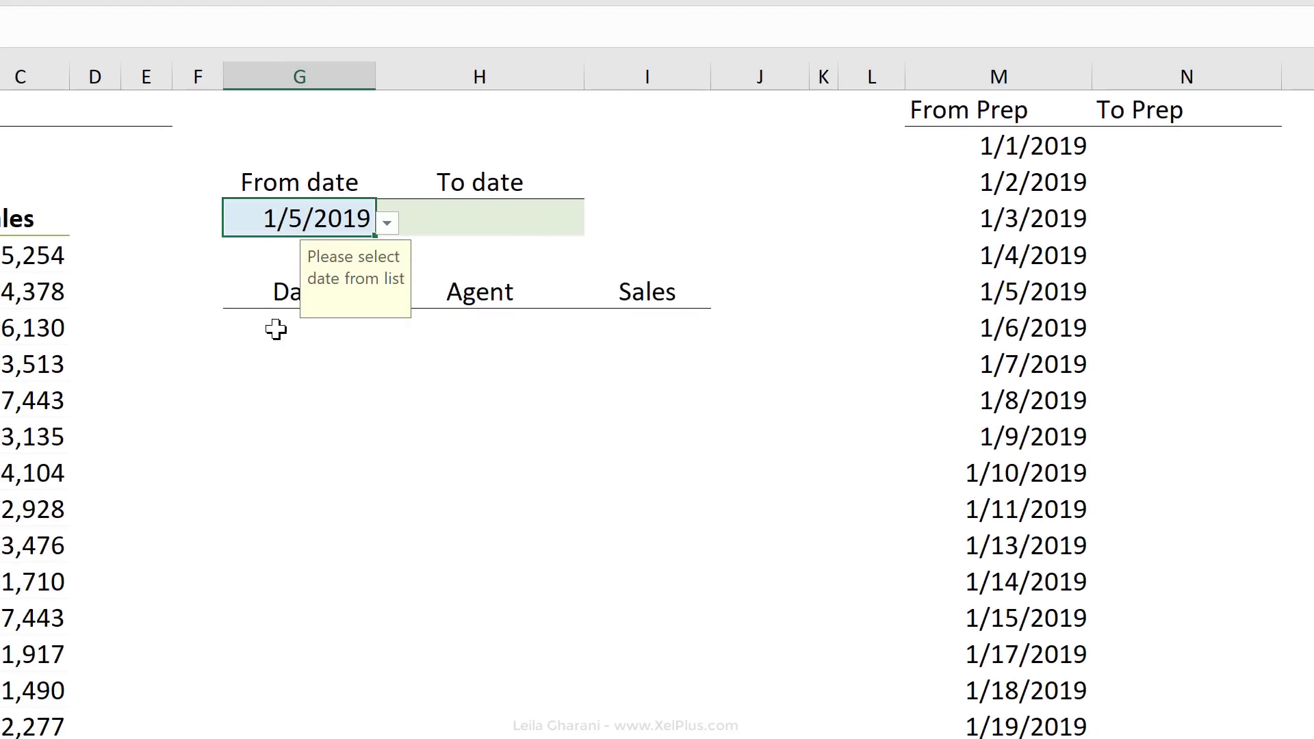
{"action": "left_click", "coordinate": [452, 219]}
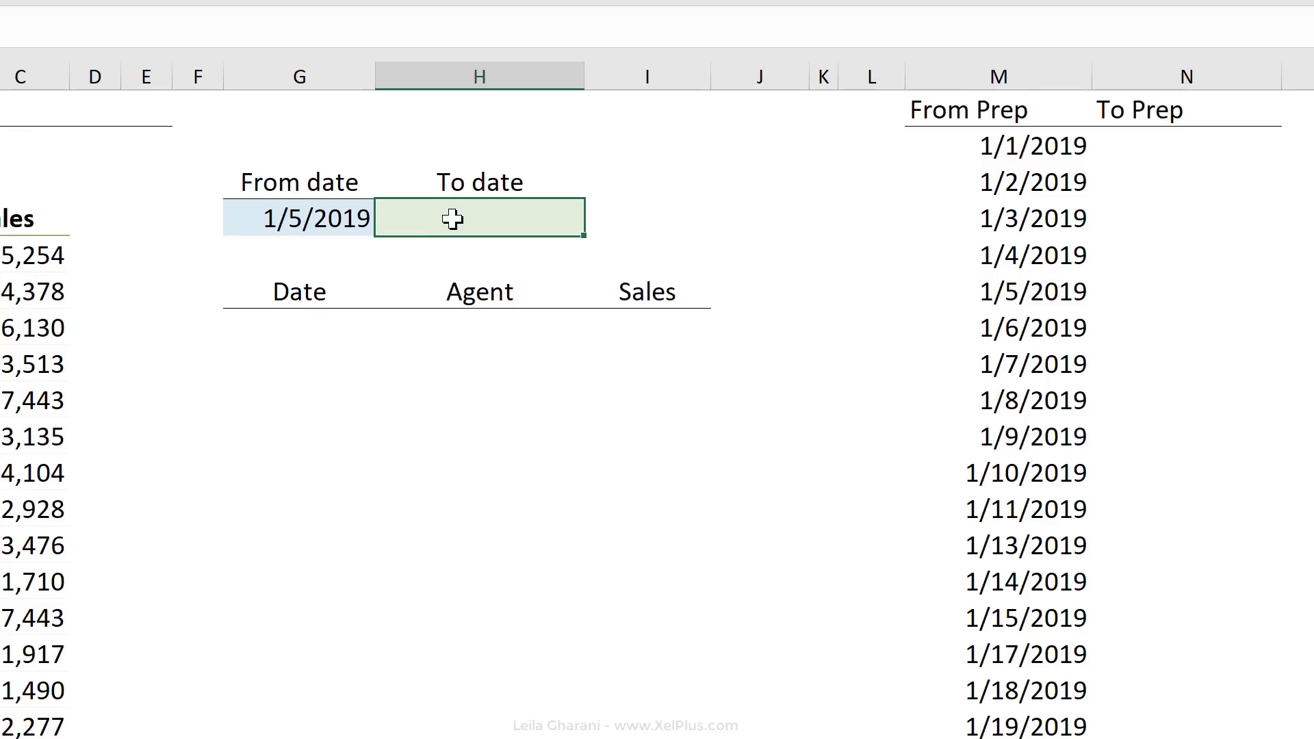
In N2, type =FILTER(M2#,M2#>G4,"") to keep From Prep dates after the From date.
{"action": "left_click", "coordinate": [329, 211]}
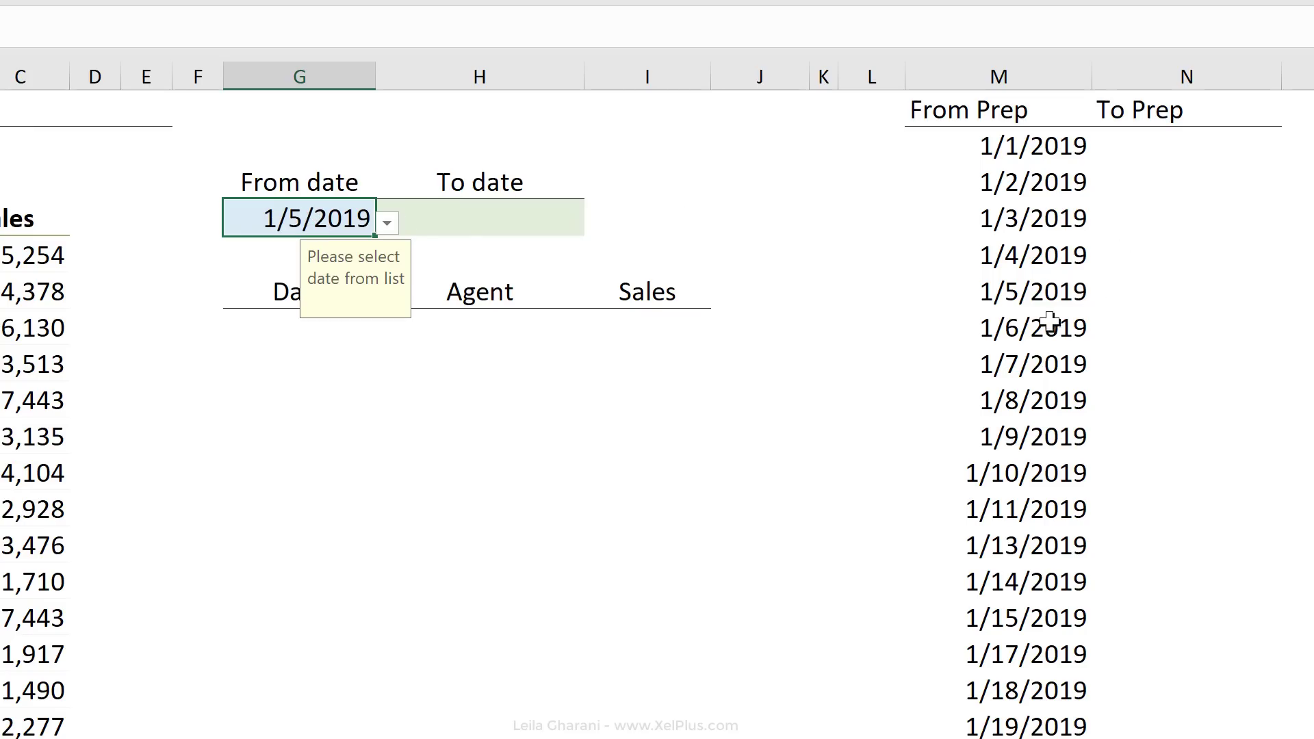
{"action": "left_click_drag", "start_coordinate": [1032, 324], "coordinate": [1052, 510]}
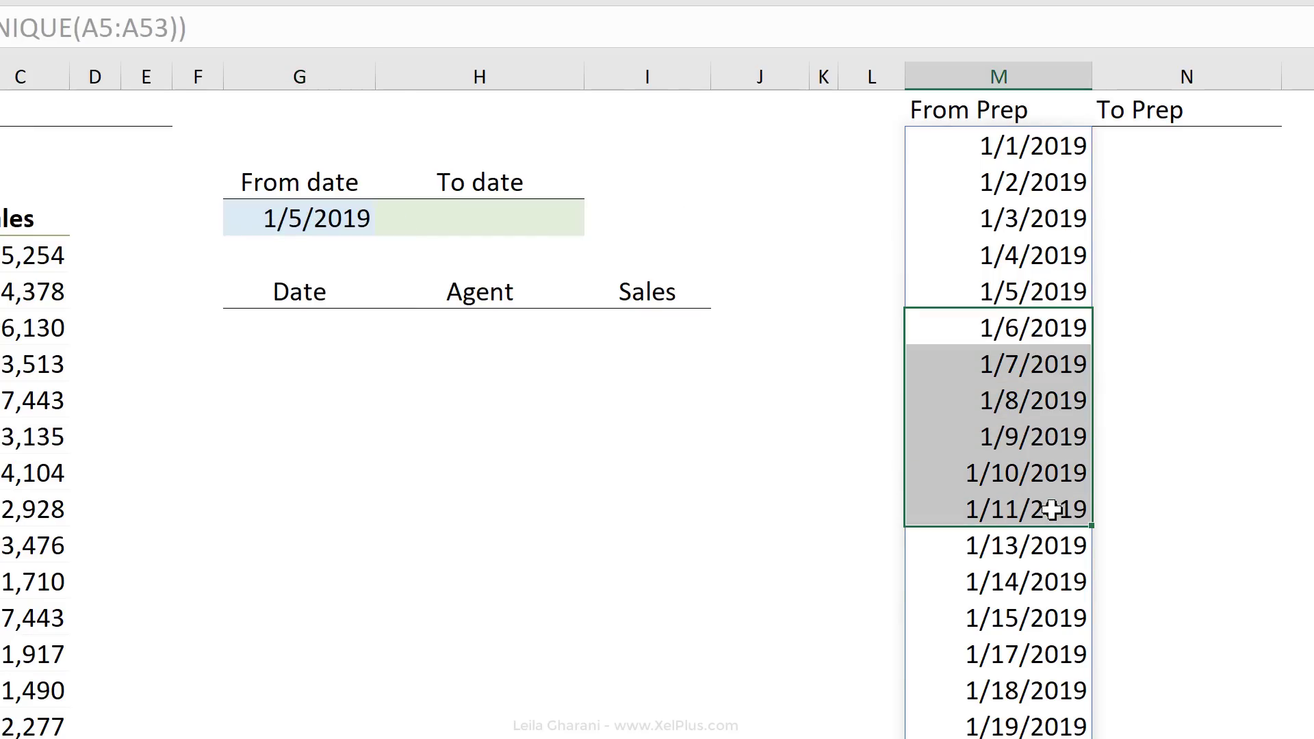
{"action": "left_click", "coordinate": [1165, 147]}
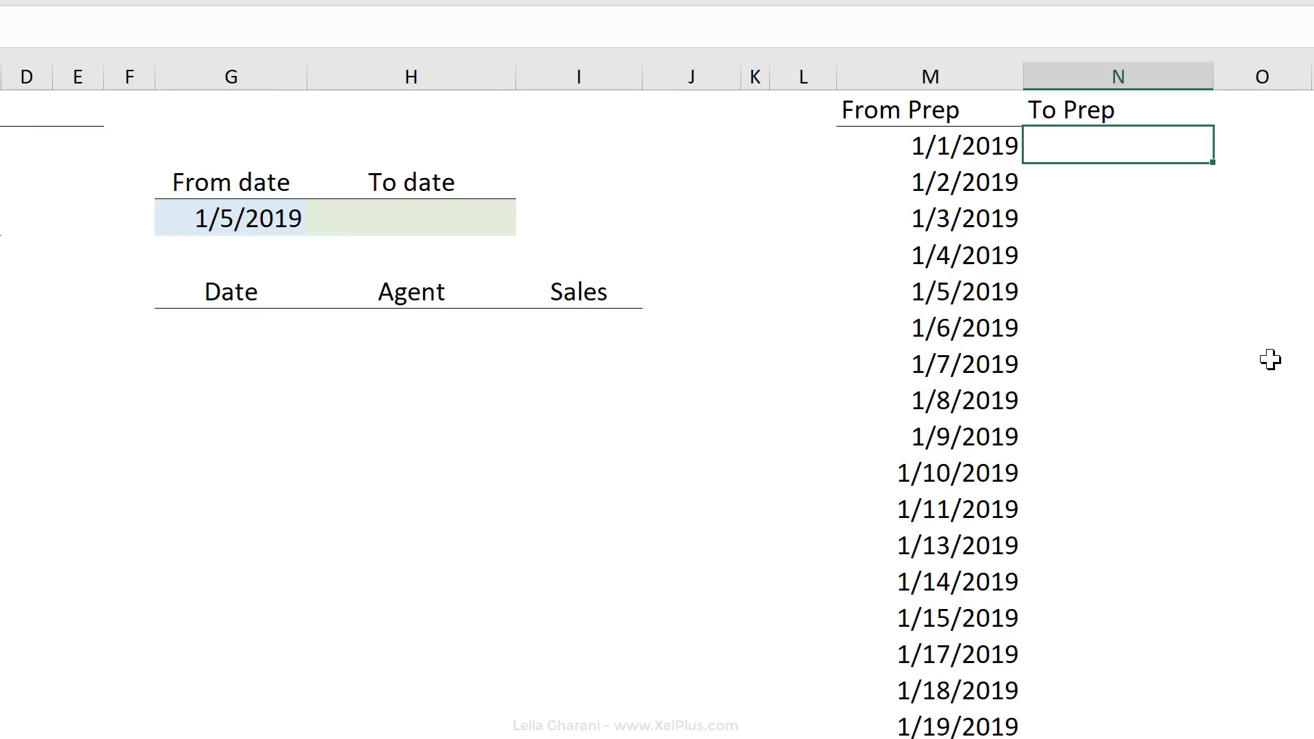
{"action": "type", "text": "=filter"}
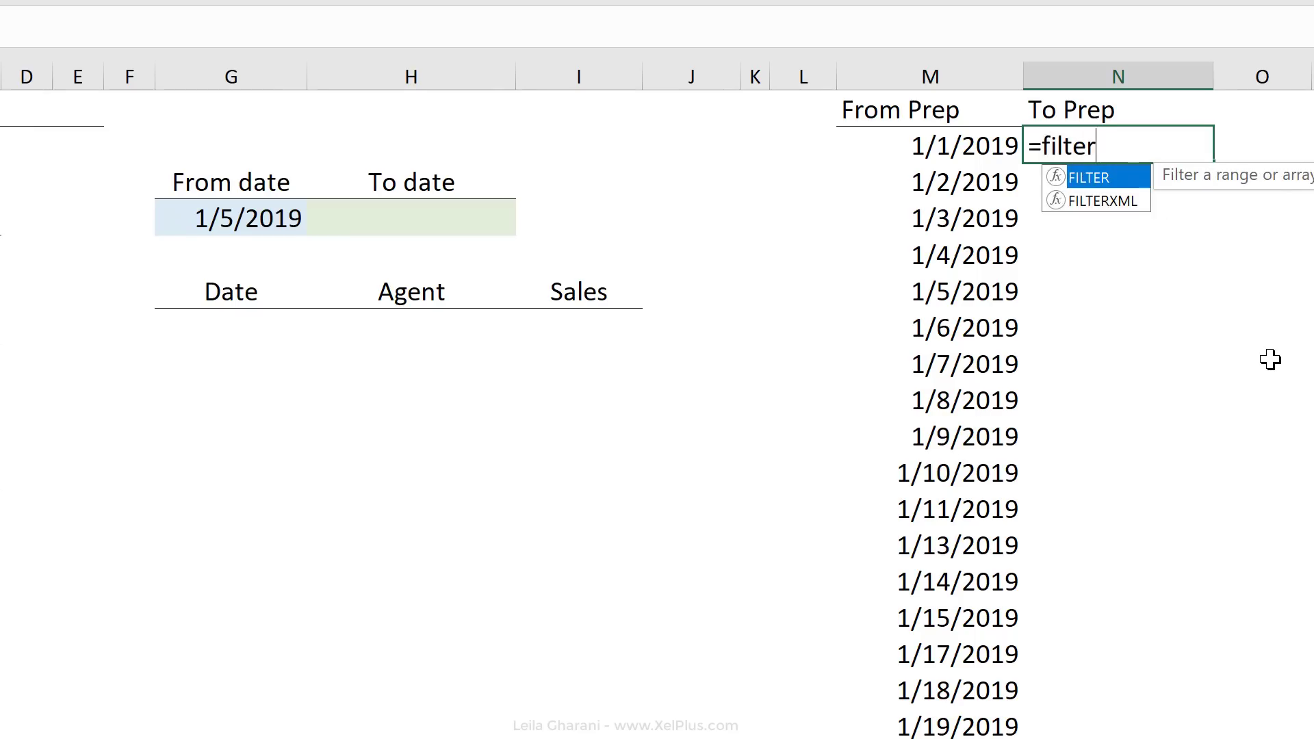
{"action": "type", "text": "("}
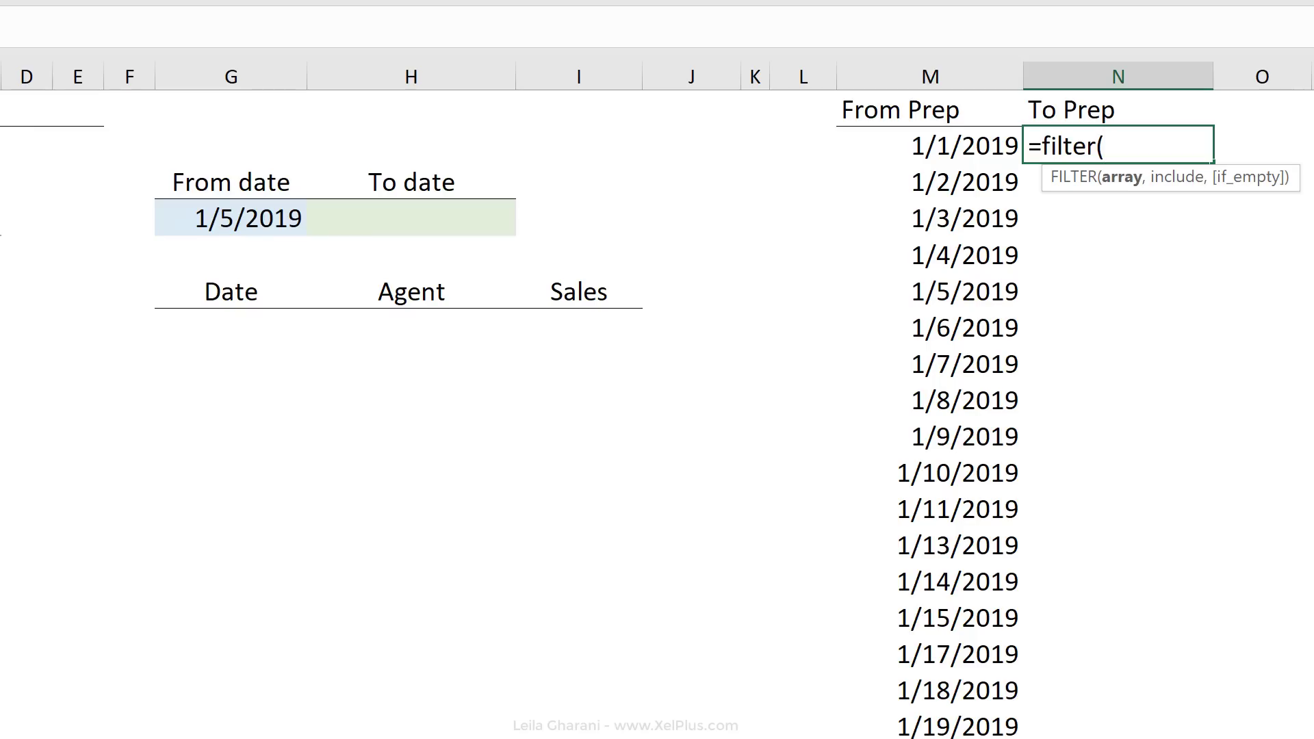
{"action": "left_click", "coordinate": [953, 133]}
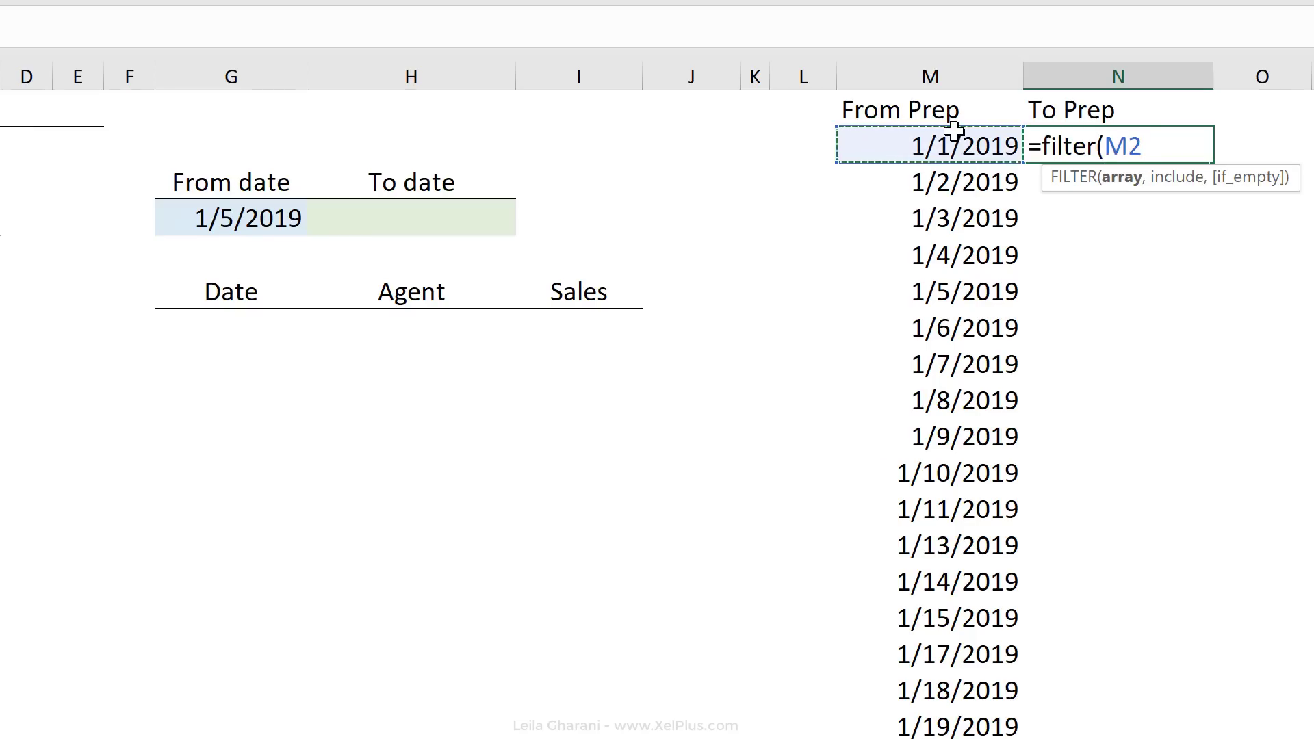
{"action": "type", "text": "#"}
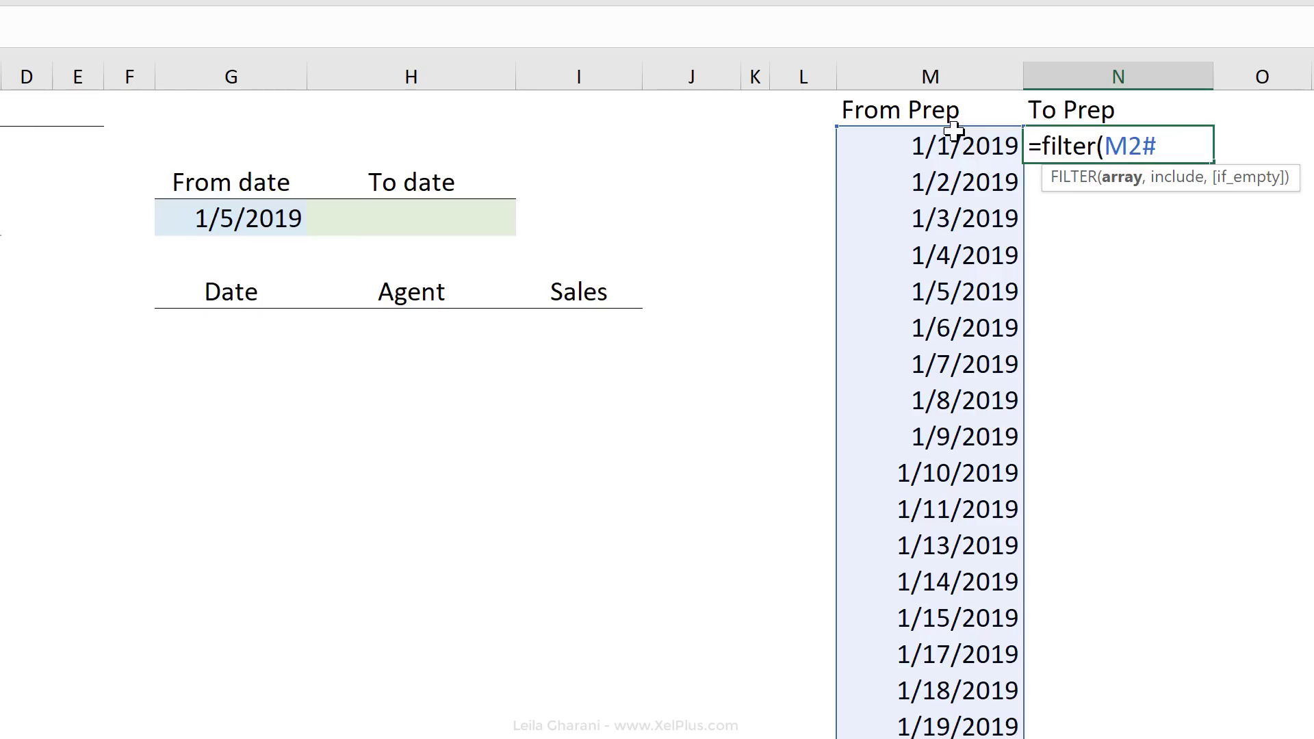
{"action": "type", "text": ","}
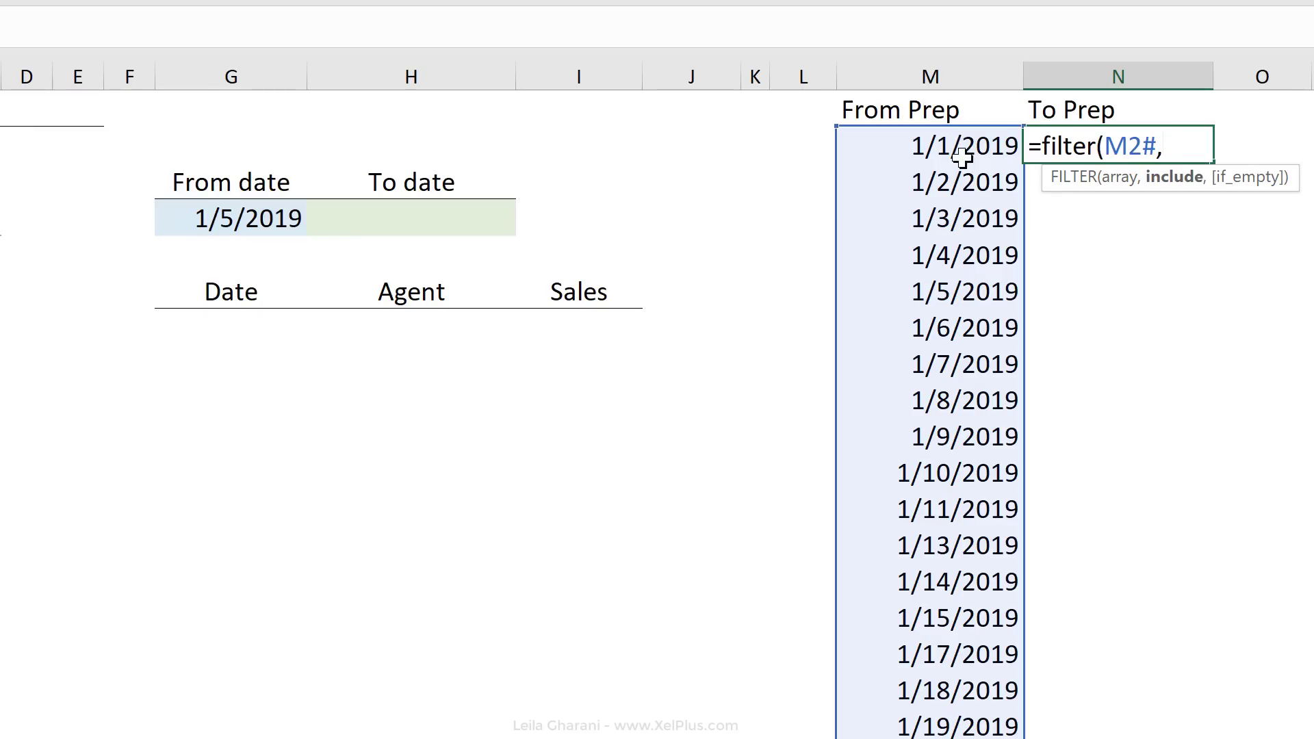
{"action": "left_click", "coordinate": [962, 153]}
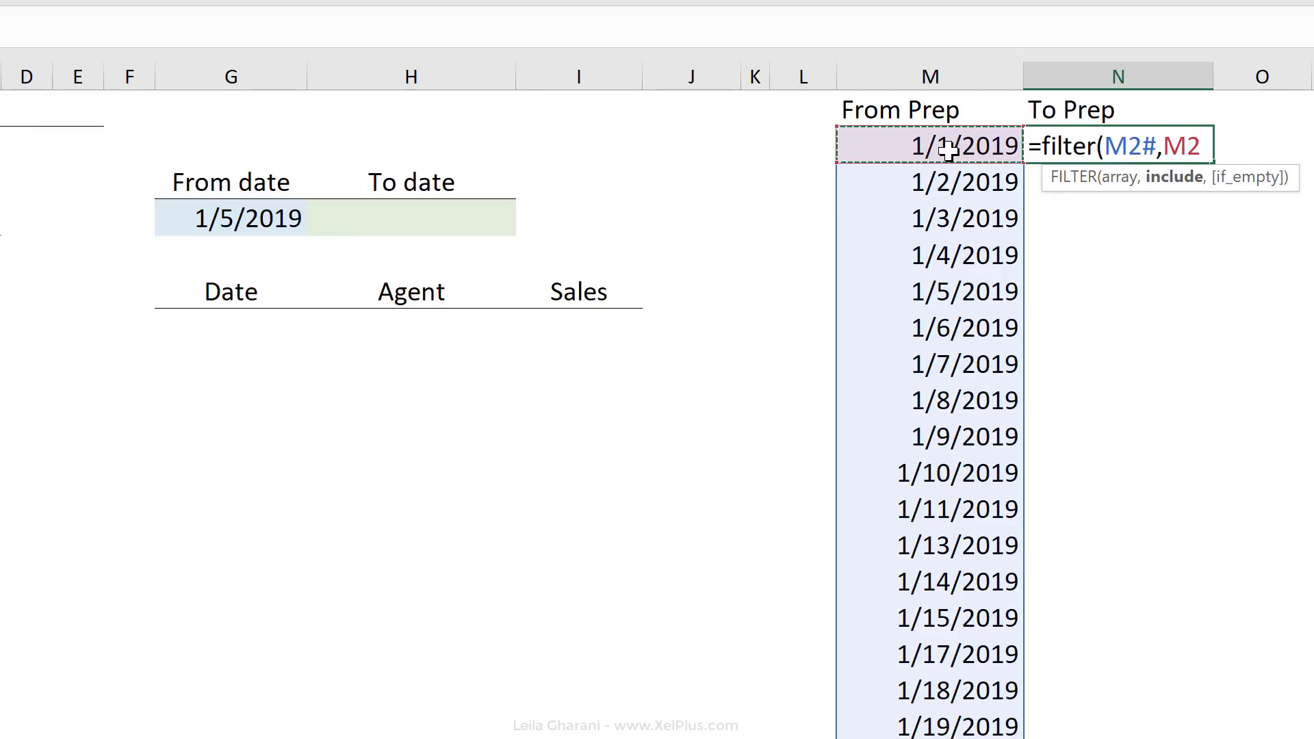
{"action": "type", "text": "#"}
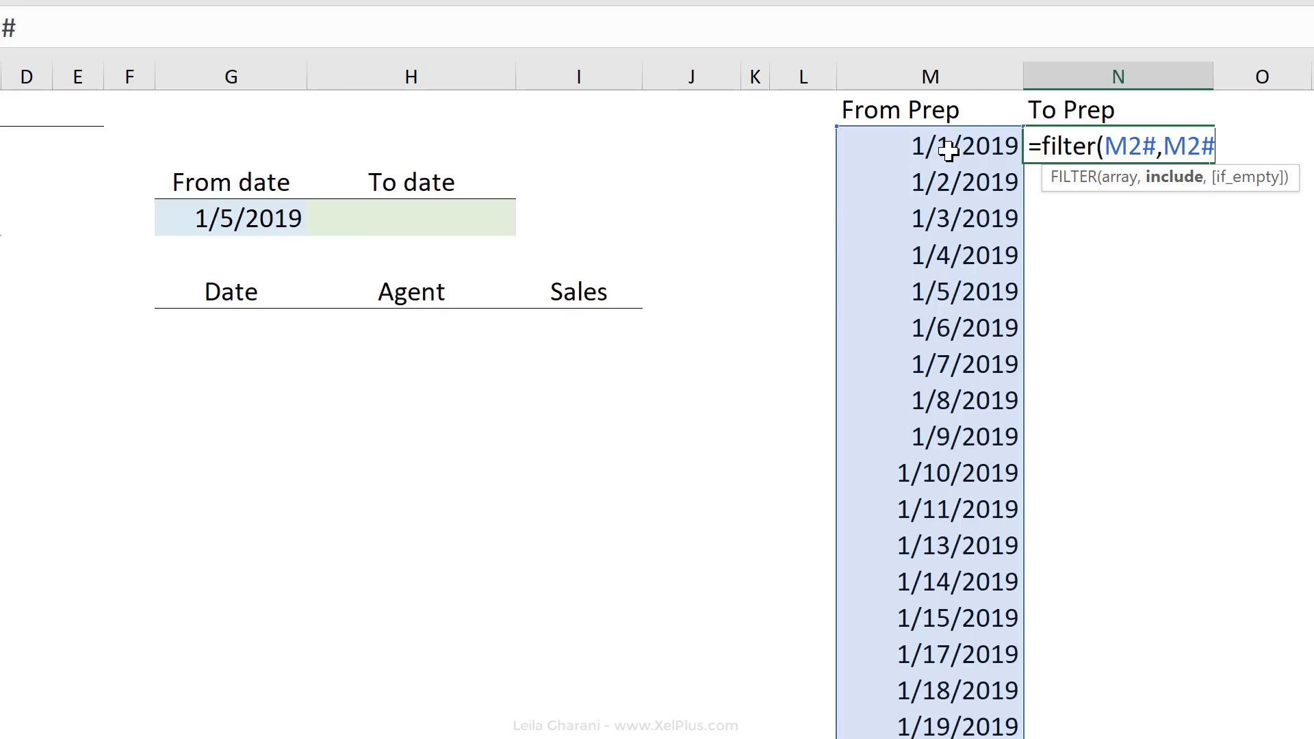
{"action": "type", "text": ">"}
{"action": "left_click", "coordinate": [235, 215]}
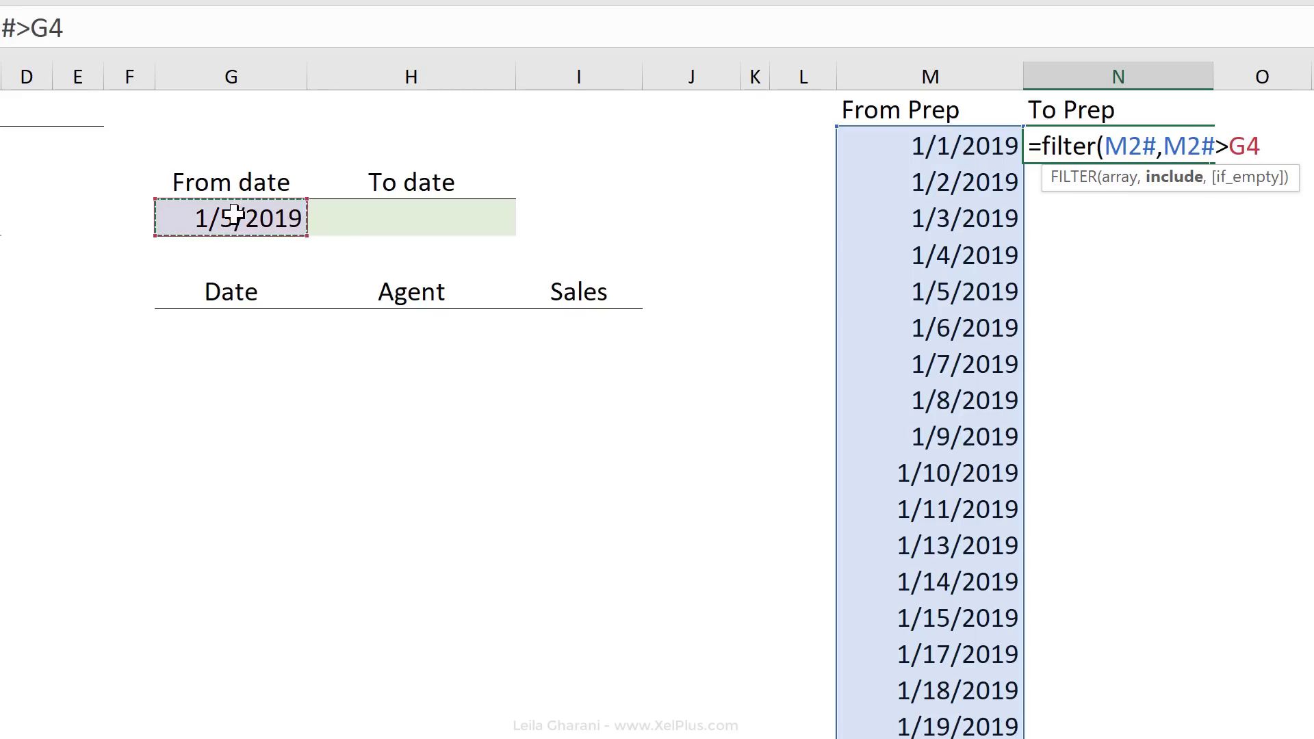
{"action": "type", "text": ","}
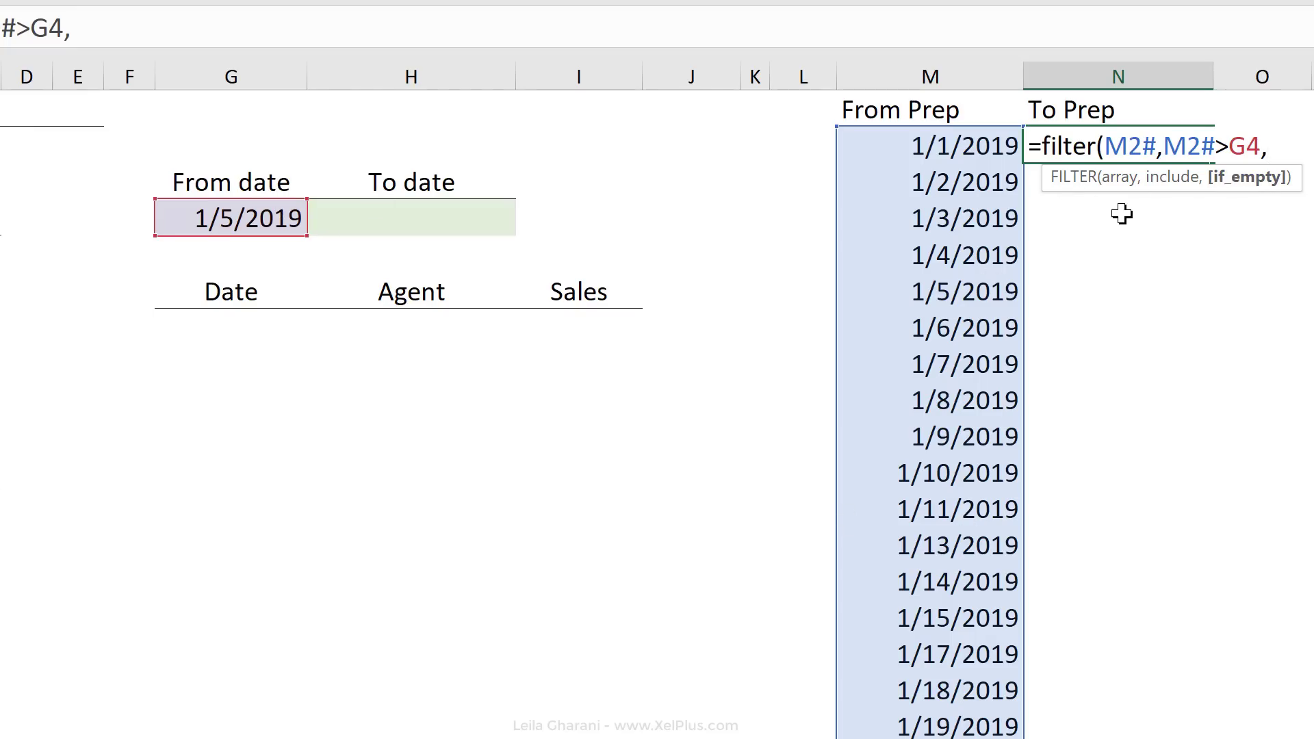
{"action": "type", "text": "\"\")"}
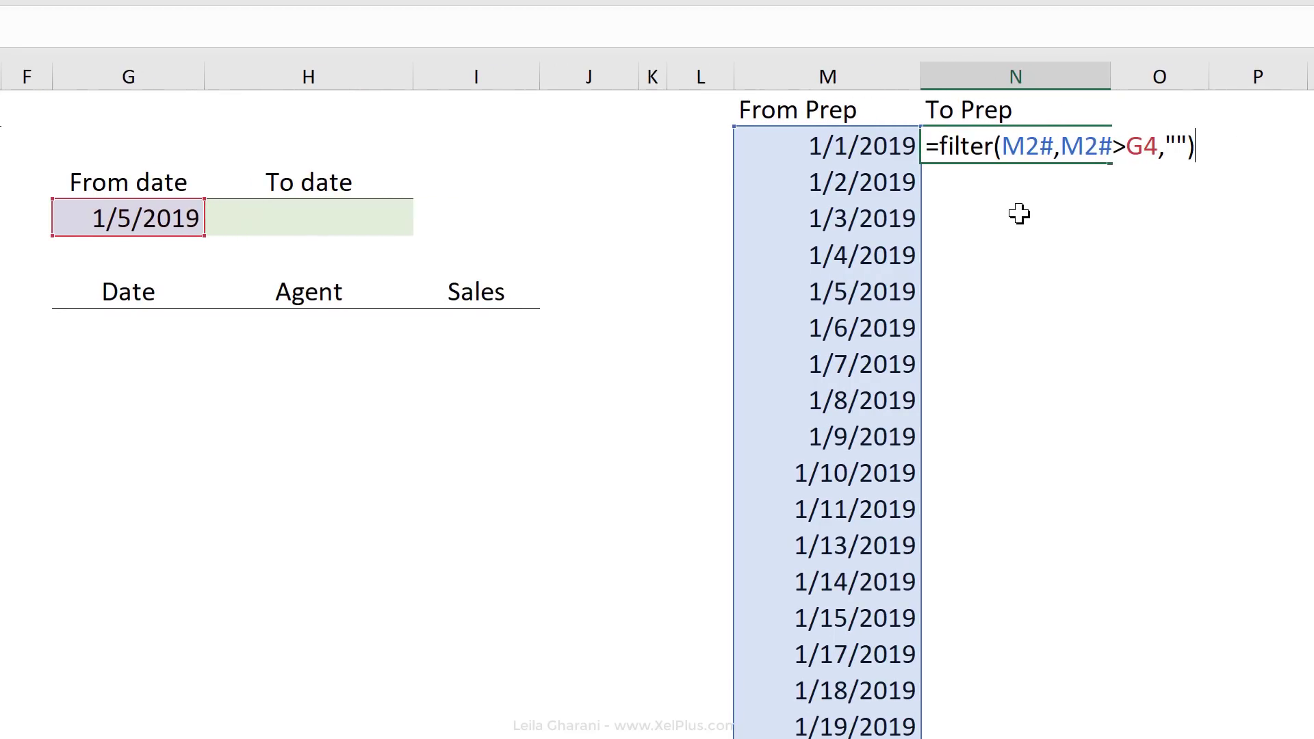
Commit the To Prep FILTER formula and restrict the To date cell to the =$N$2# list.
{"action": "key", "text": "ctrl+Return"}
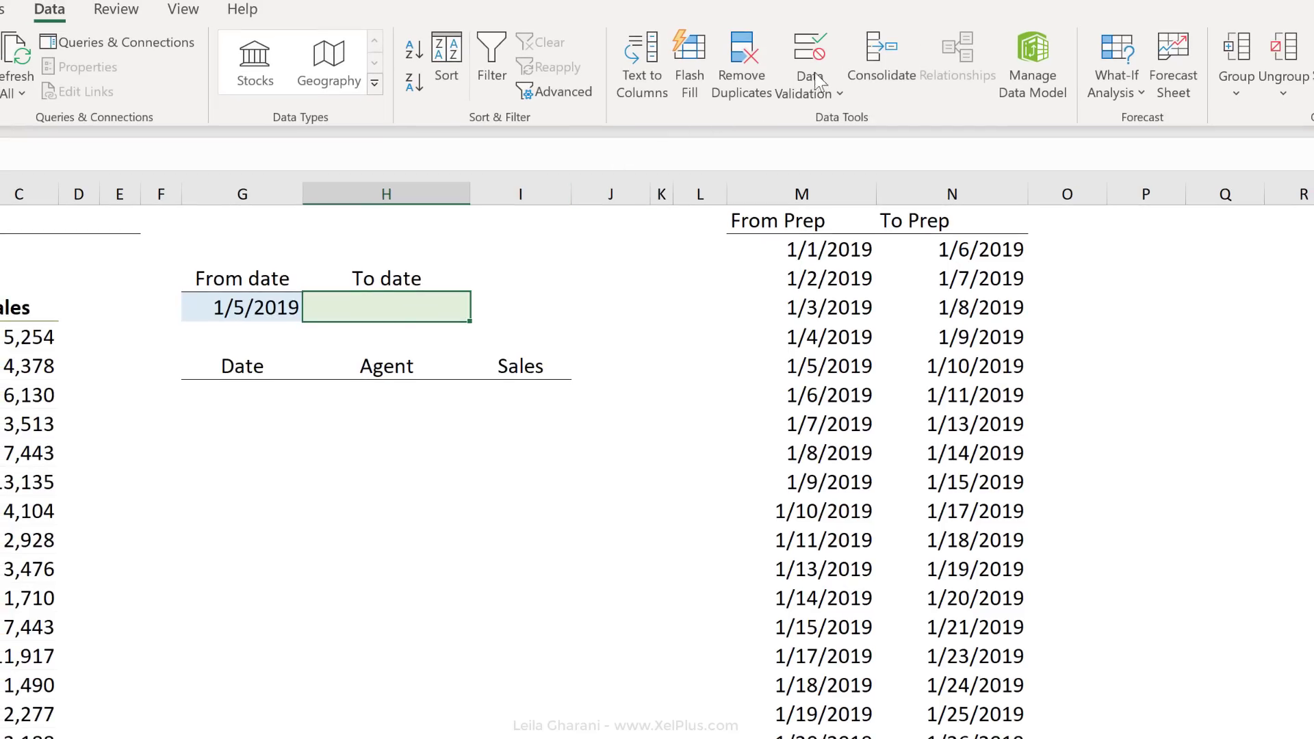
{"action": "left_click", "coordinate": [818, 81]}
{"action": "left_click", "coordinate": [425, 381]}
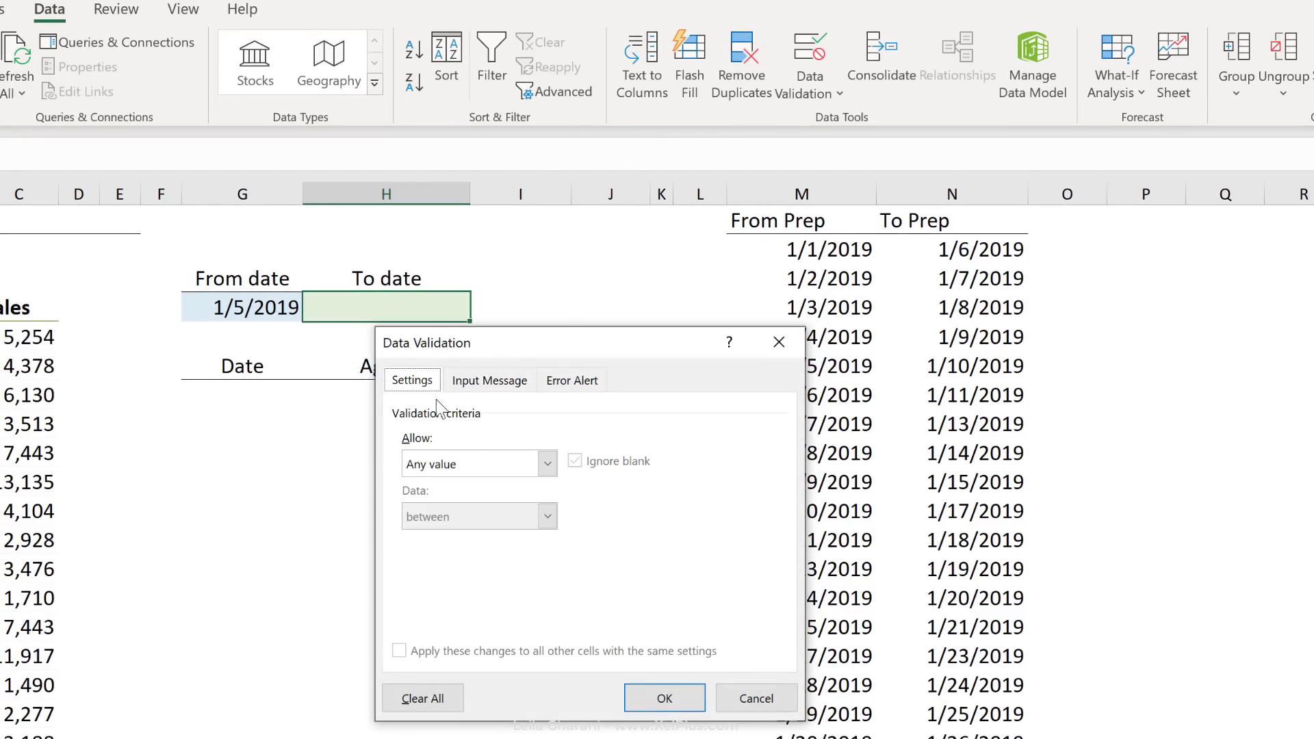
{"action": "left_click", "coordinate": [506, 464]}
{"action": "left_click", "coordinate": [499, 536]}
{"action": "left_click", "coordinate": [464, 565]}
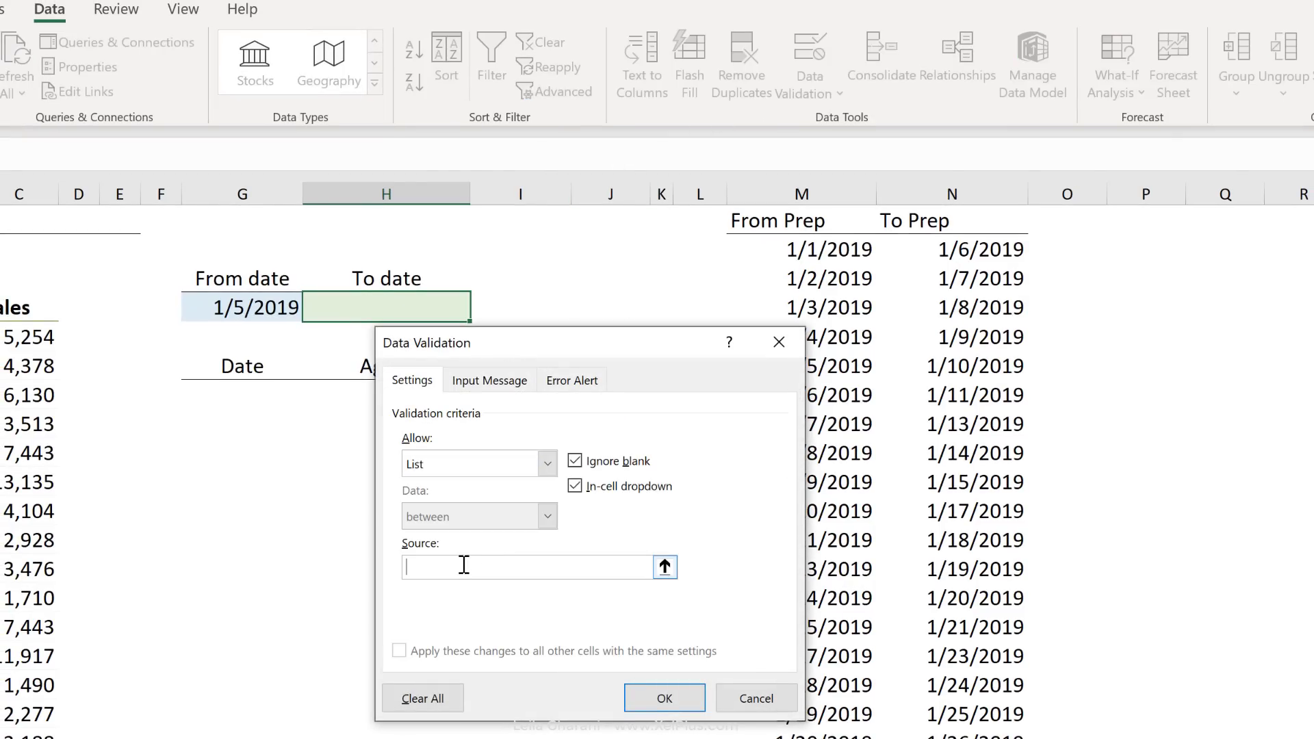
{"action": "type", "text": "="}
{"action": "left_click", "coordinate": [935, 249]}
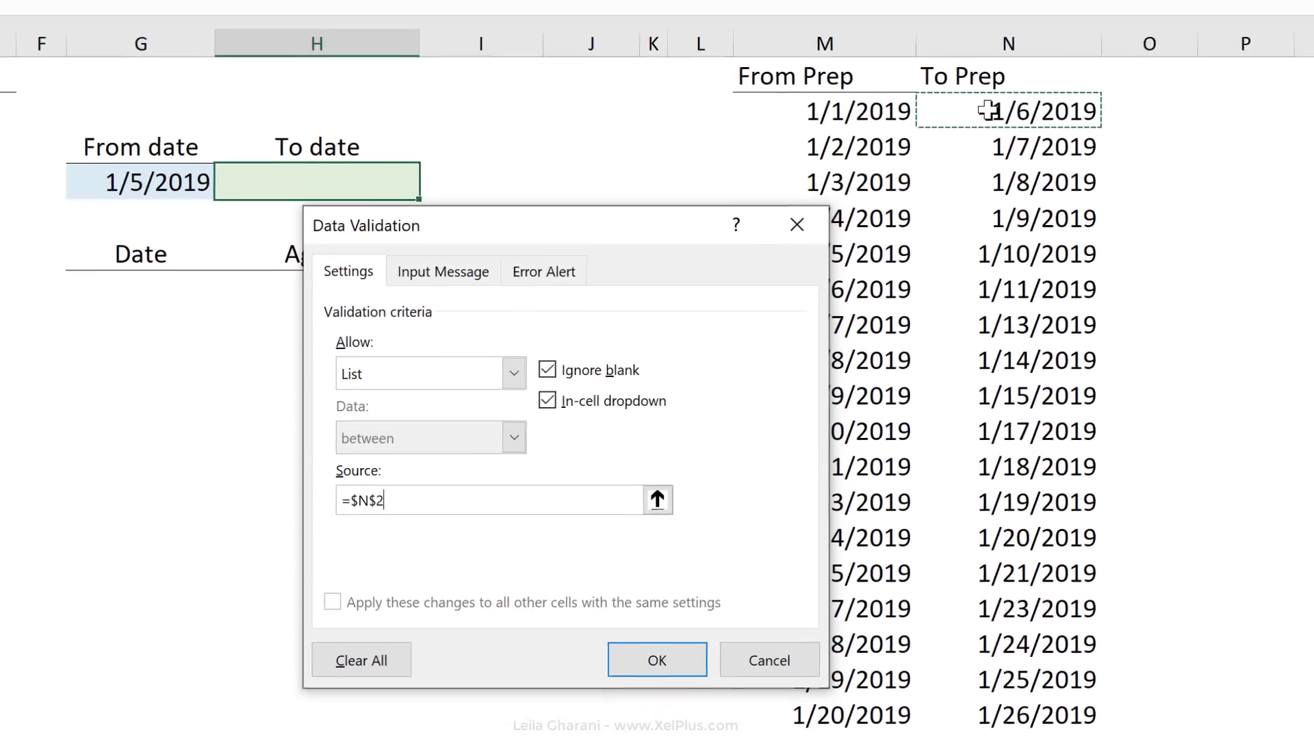
{"action": "type", "text": "#"}
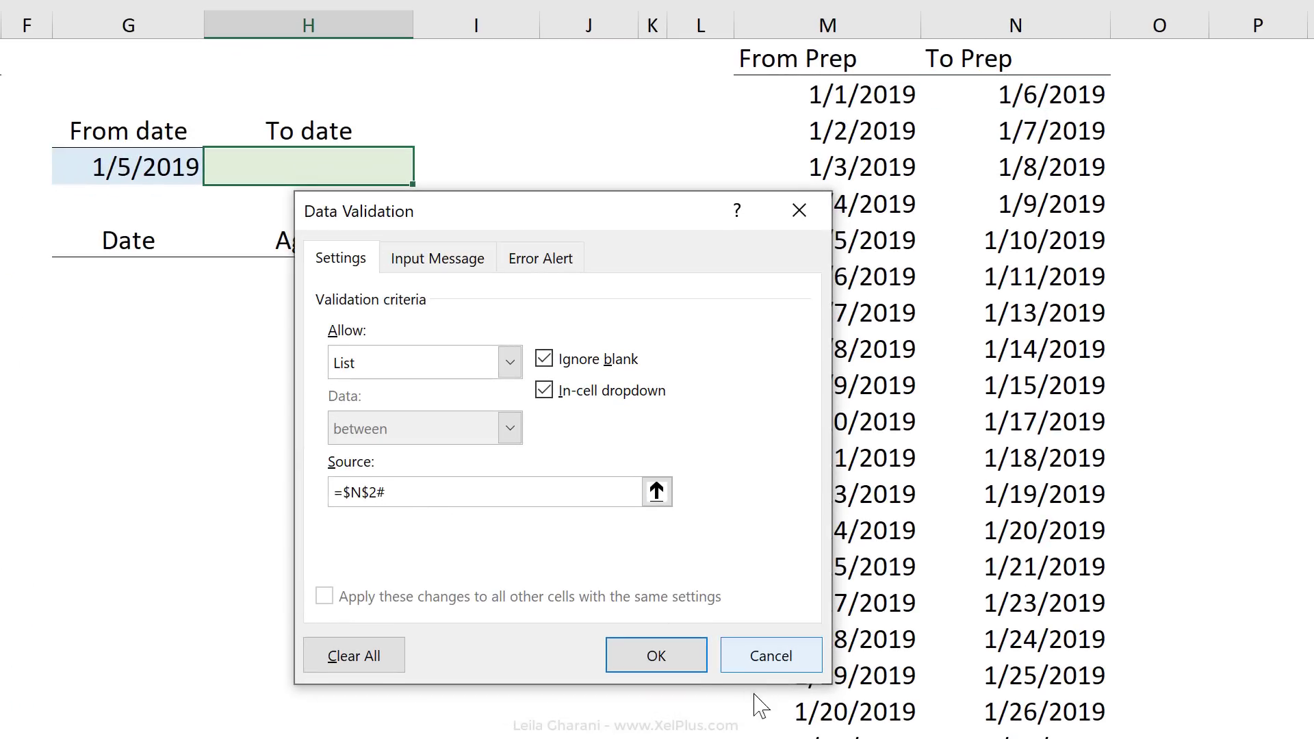
{"action": "left_click", "coordinate": [691, 662]}
{"action": "left_click", "coordinate": [425, 173]}
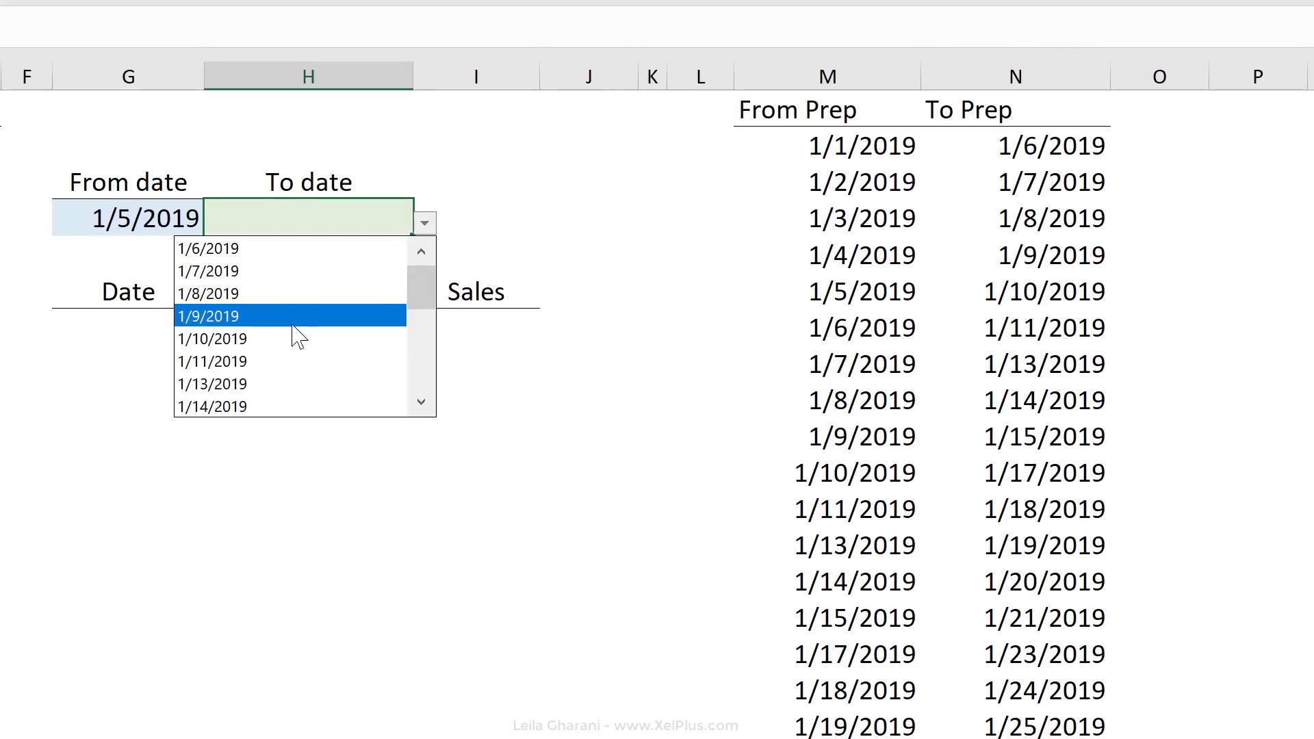
Test the dropdowns: clear the To date, then pick From 1/13/2019 and To 1/18/2019.
{"action": "left_click", "coordinate": [293, 339]}
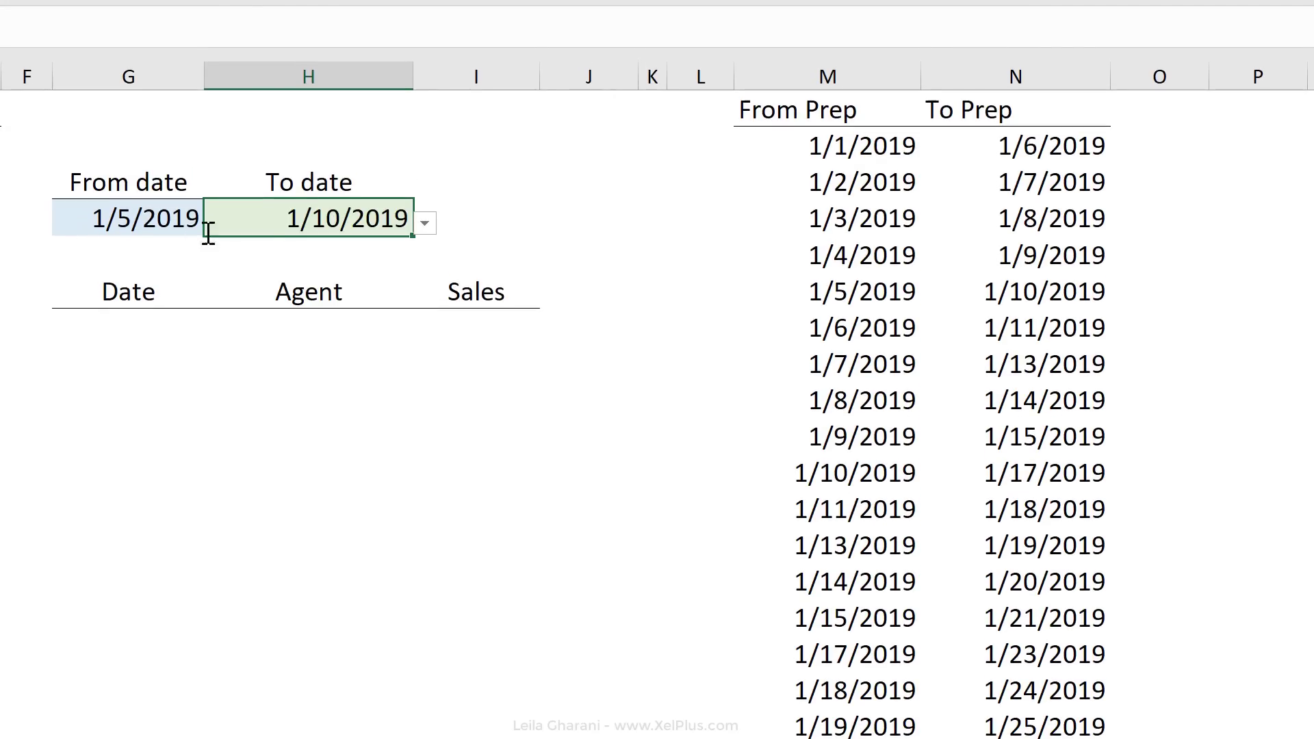
{"action": "key", "text": "Delete"}
{"action": "left_click", "coordinate": [161, 217]}
{"action": "left_click", "coordinate": [215, 224]}
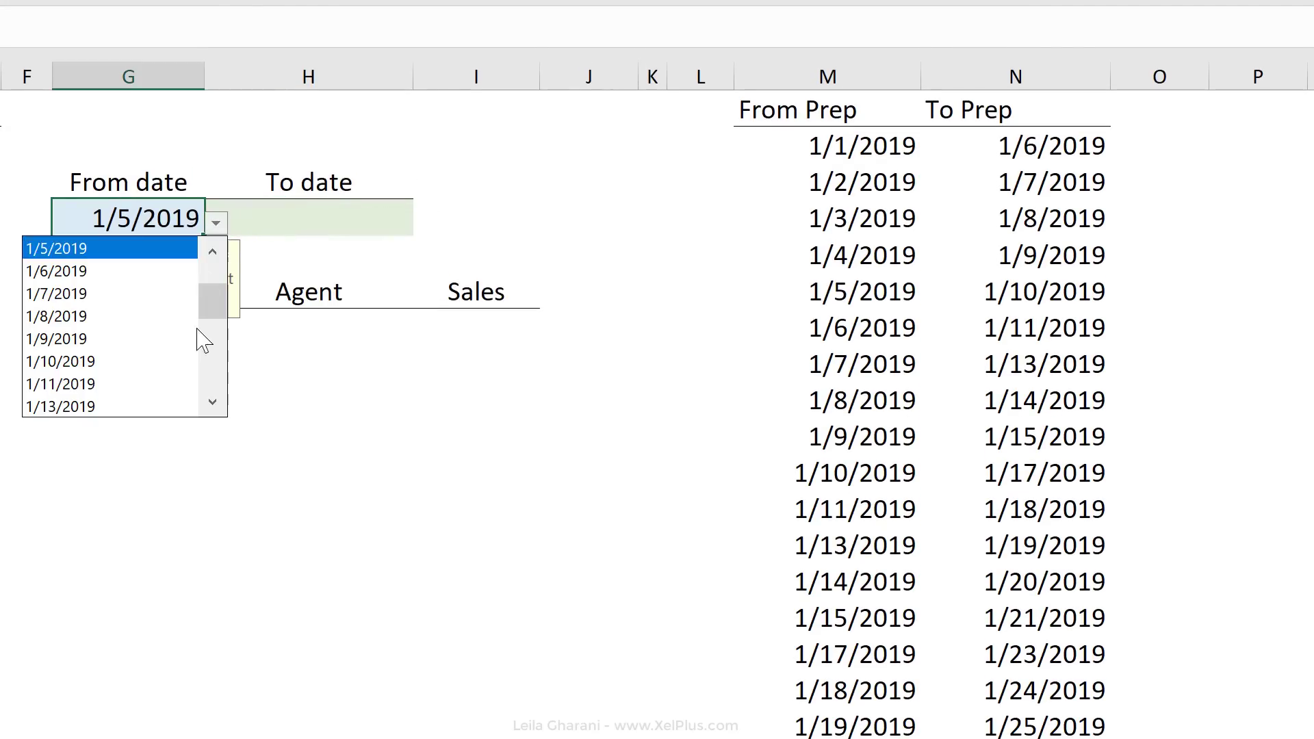
{"action": "left_click", "coordinate": [120, 408]}
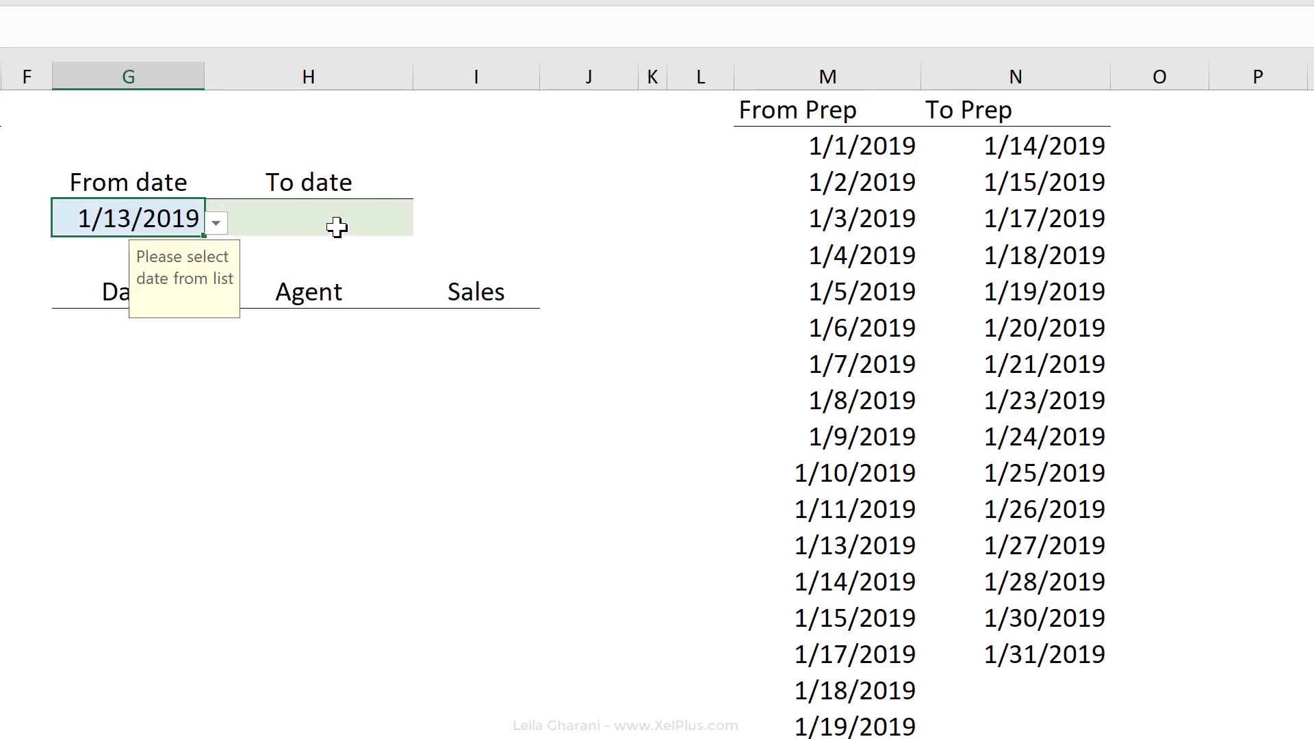
{"action": "left_click", "coordinate": [338, 225]}
{"action": "left_click", "coordinate": [424, 223]}
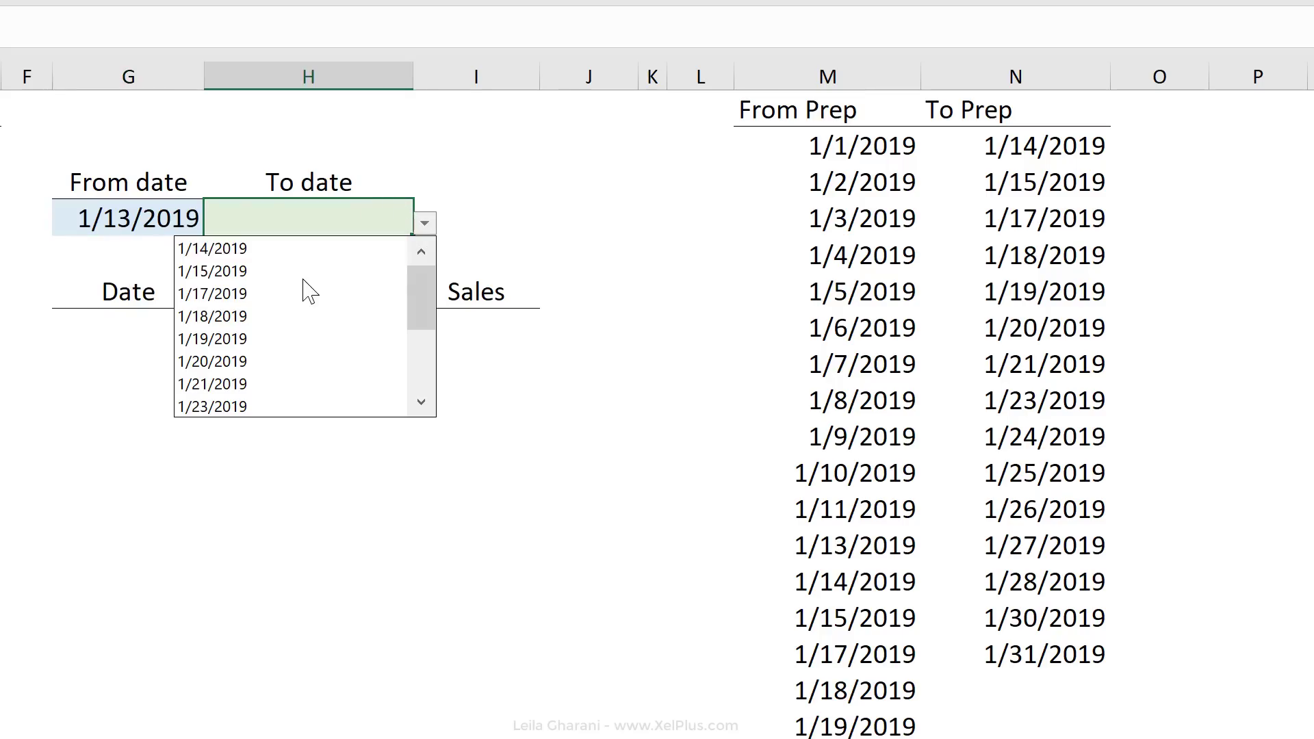
{"action": "left_click", "coordinate": [286, 316]}
Try From date 1/31/2019, see the To list is empty, and undo back to 1/23/2019.
{"action": "left_click", "coordinate": [184, 217]}
{"action": "left_click", "coordinate": [216, 223]}
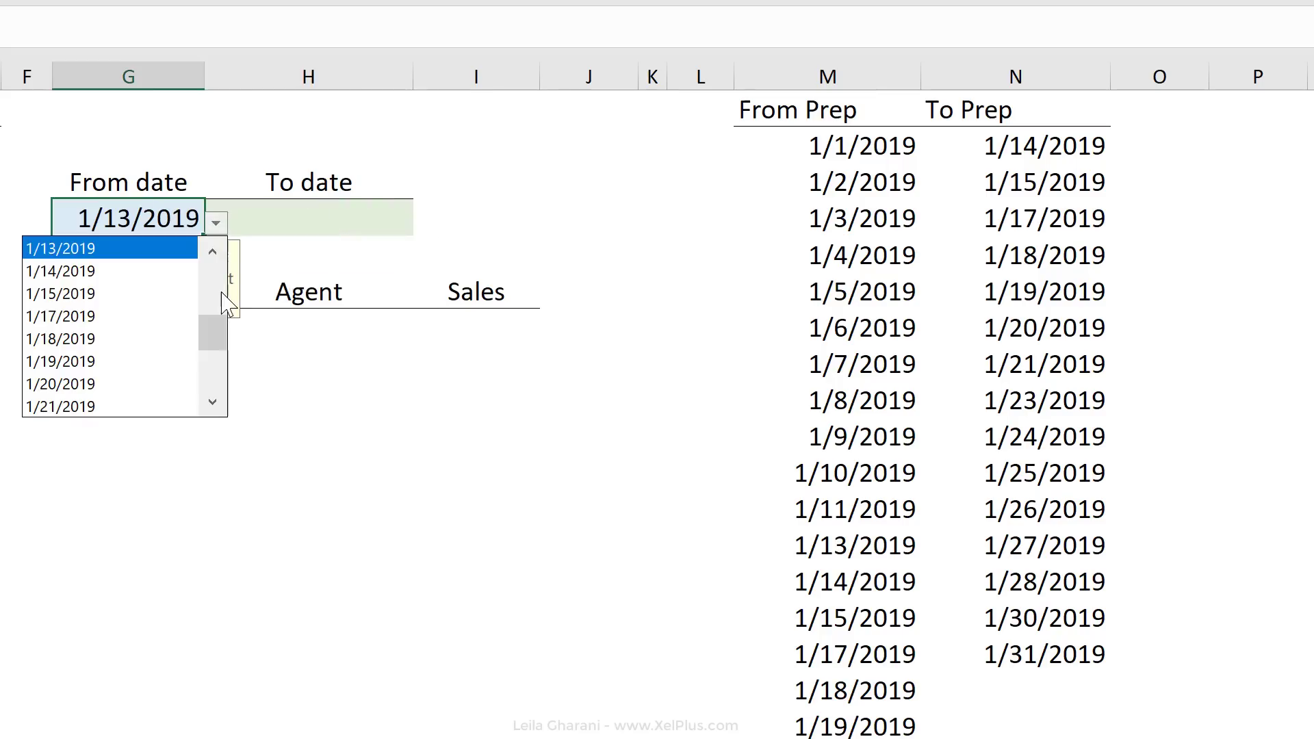
{"action": "left_click_drag", "start_coordinate": [225, 331], "coordinate": [223, 402]}
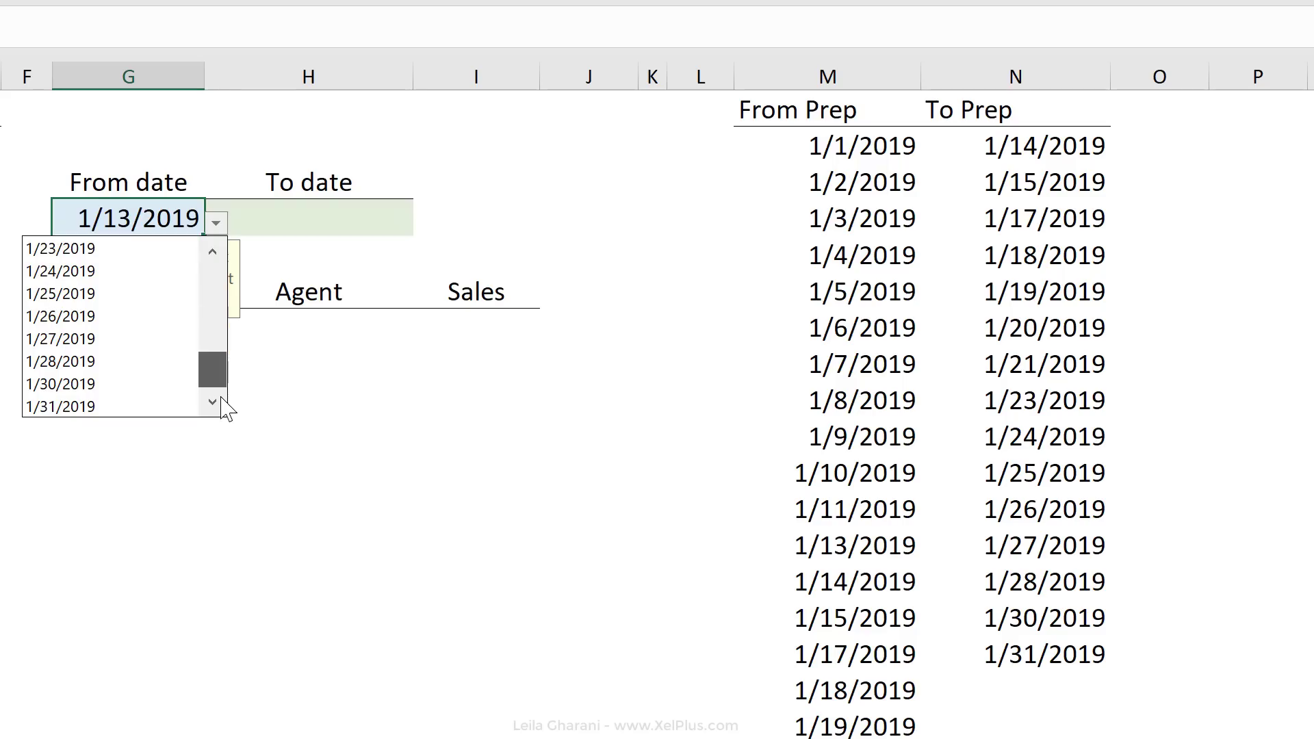
{"action": "left_click", "coordinate": [109, 407]}
{"action": "left_click", "coordinate": [401, 207]}
{"action": "left_click", "coordinate": [424, 223]}
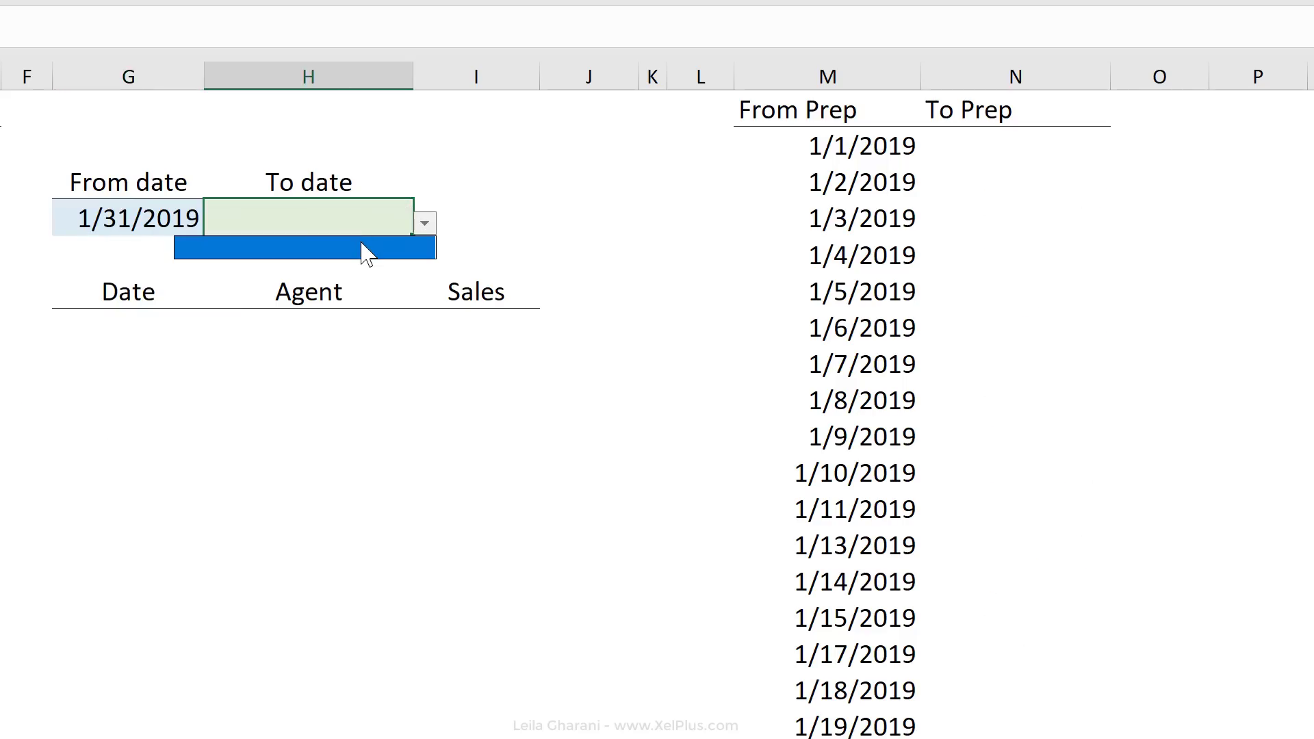
{"action": "left_click", "coordinate": [352, 223]}
{"action": "left_click", "coordinate": [137, 217]}
{"action": "left_click", "coordinate": [216, 224]}
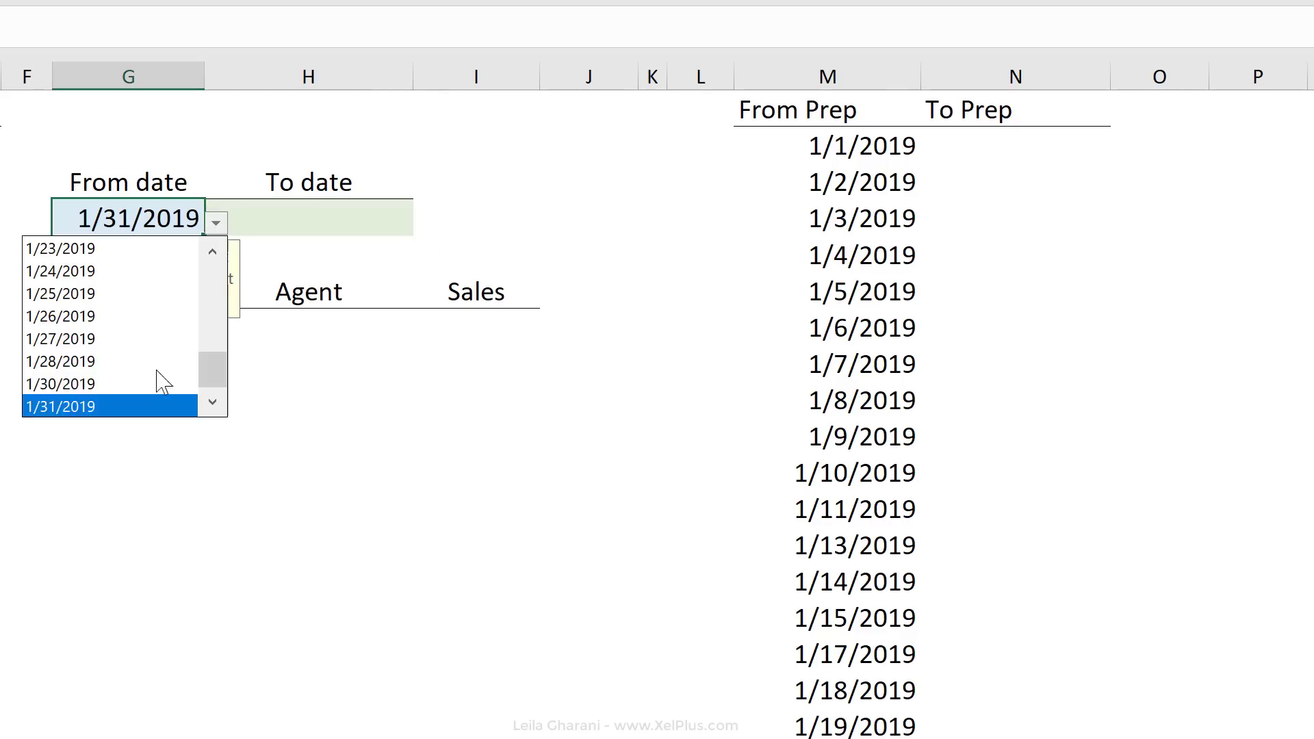
{"action": "key", "text": "Escape"}
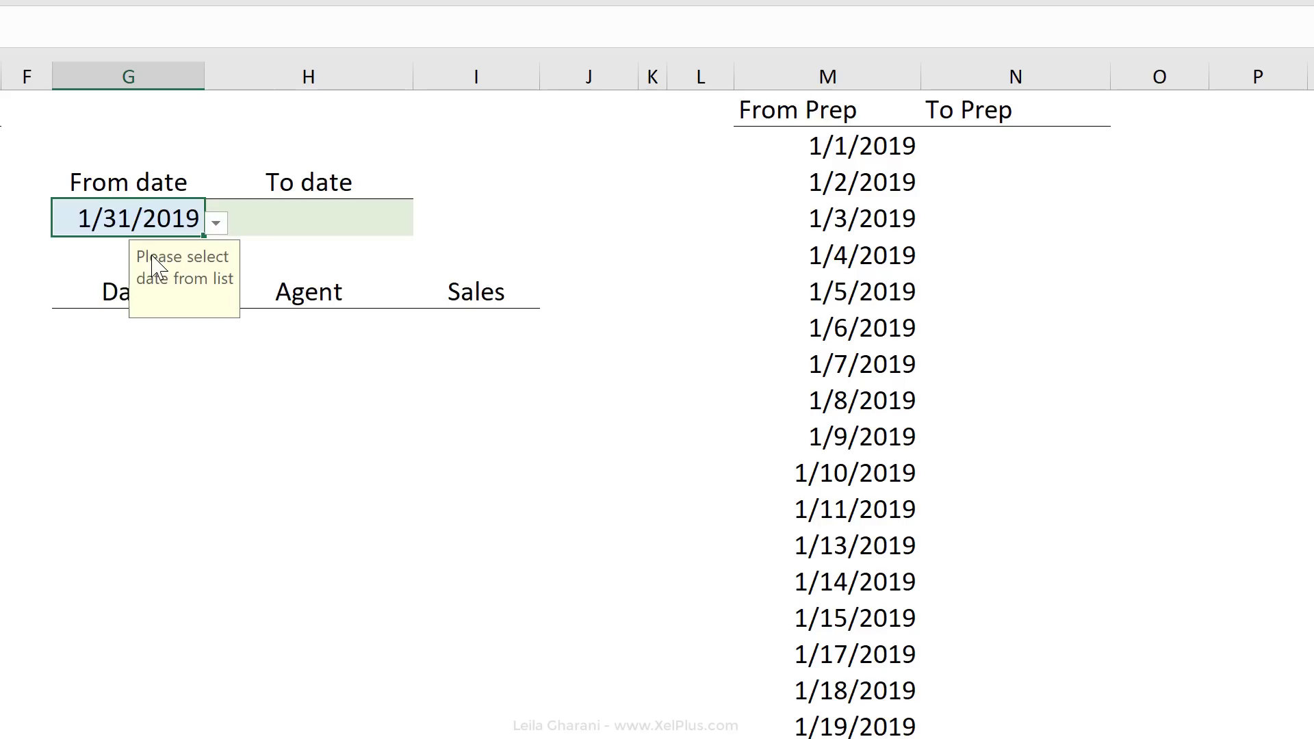
{"action": "key", "text": "ctrl+z"}
Pick 1/28/2019 as the To date and select G7 under the Date heading.
{"action": "left_click", "coordinate": [338, 226]}
{"action": "left_click", "coordinate": [424, 223]}
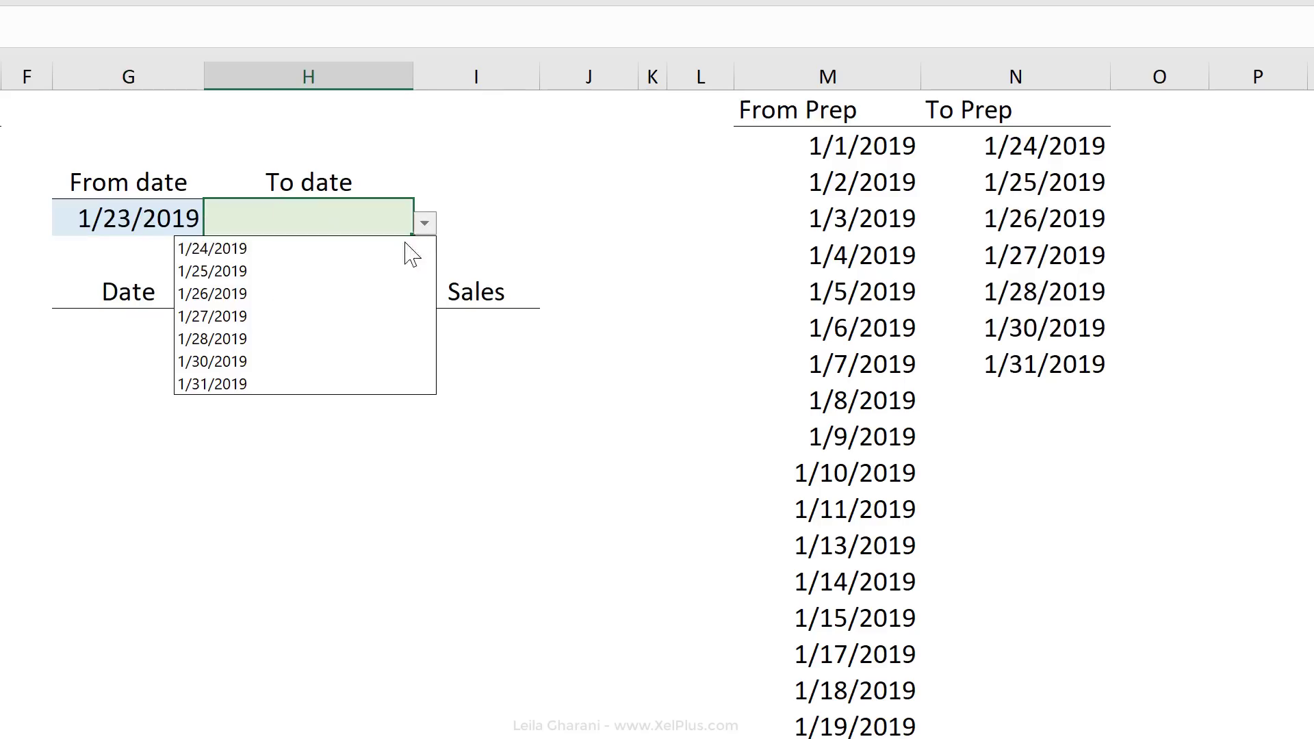
{"action": "left_click", "coordinate": [411, 338]}
{"action": "left_click", "coordinate": [180, 222]}
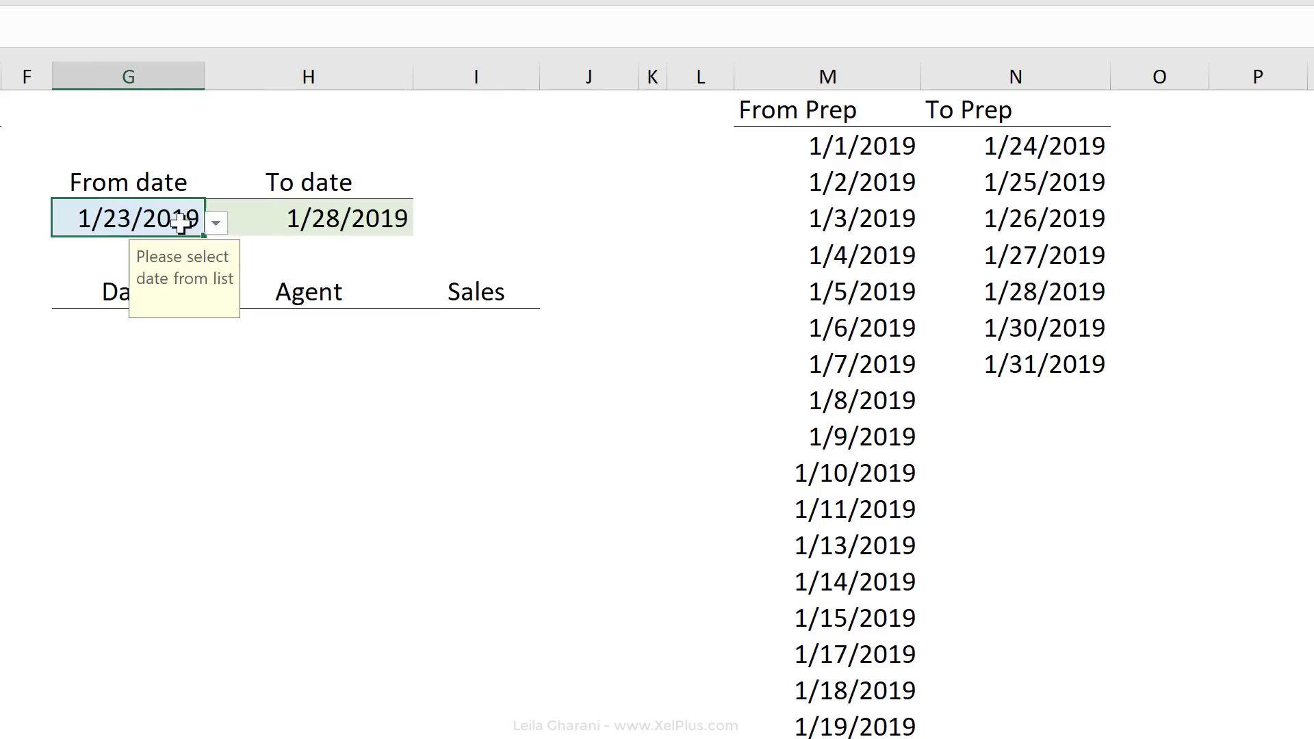
{"action": "left_click", "coordinate": [113, 325]}
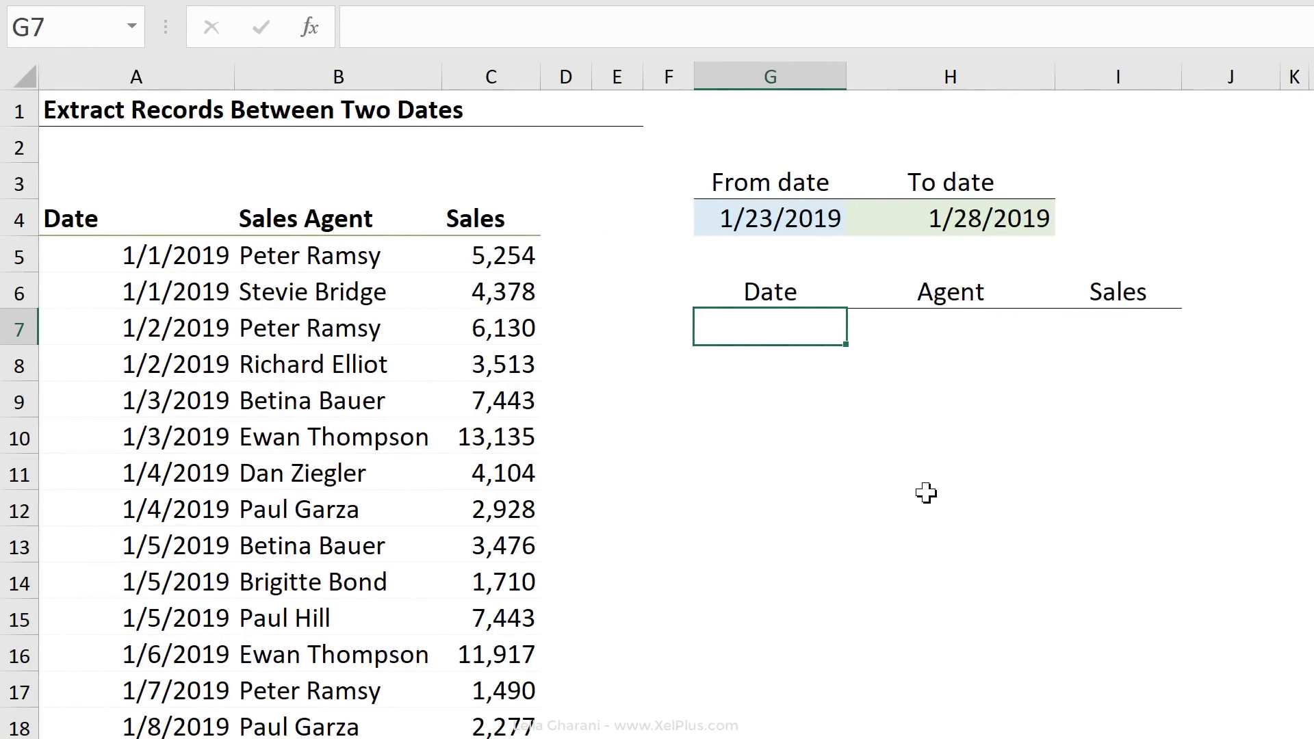
Start G7's formula as =FILTER(A5:C53, returning the Date, Agent and Sales columns.
{"action": "type", "text": "="}
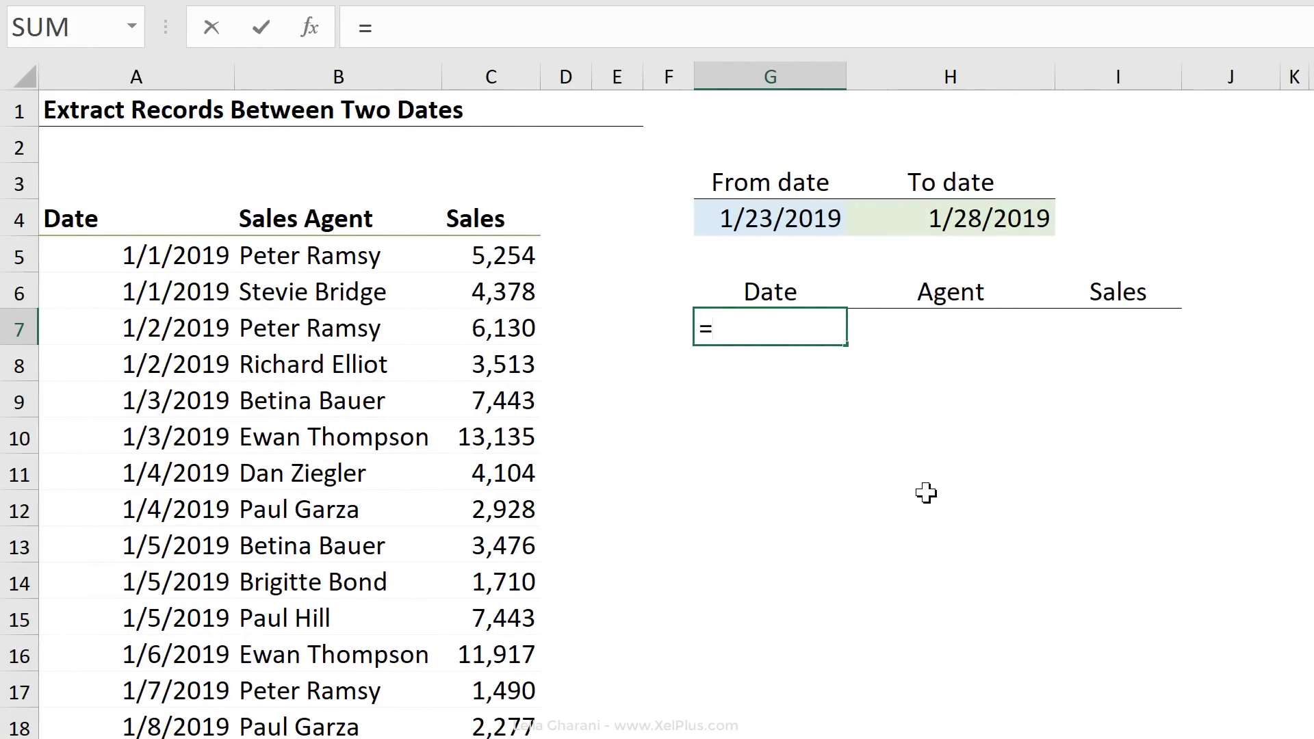
{"action": "type", "text": "filter("}
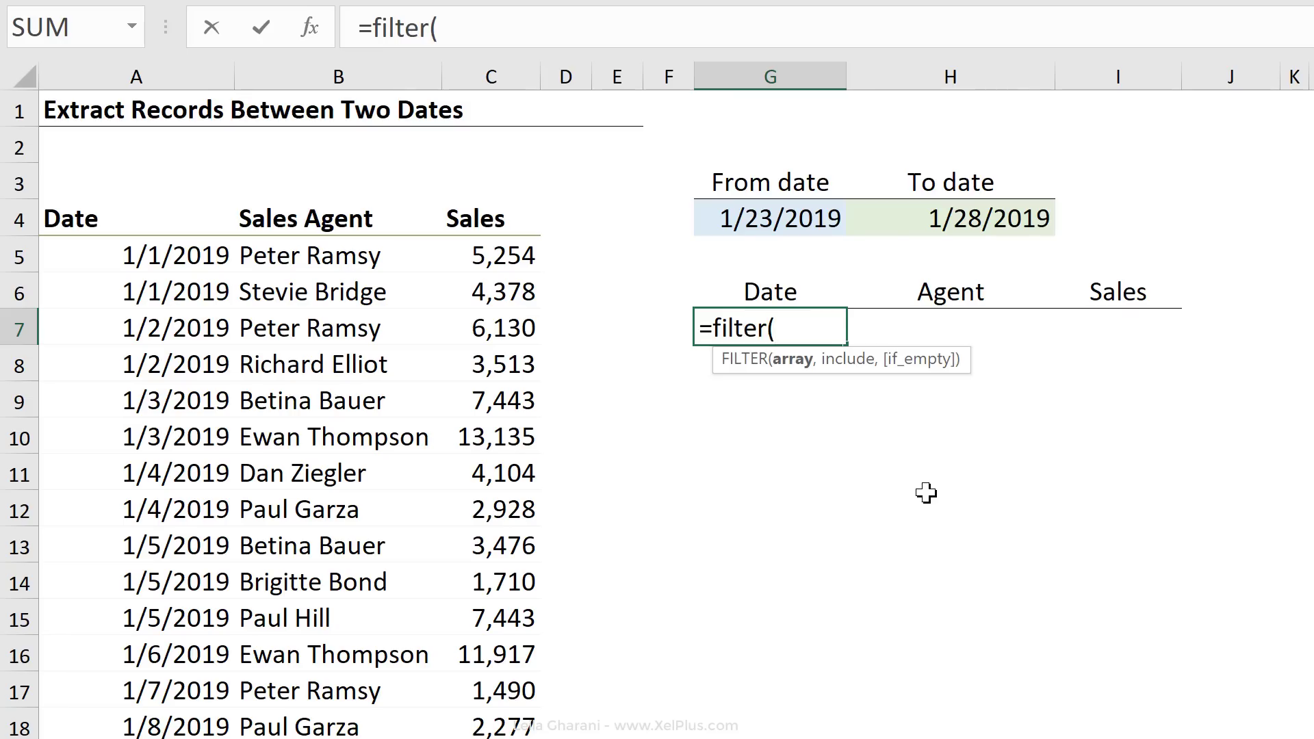
{"action": "left_click", "coordinate": [197, 251]}
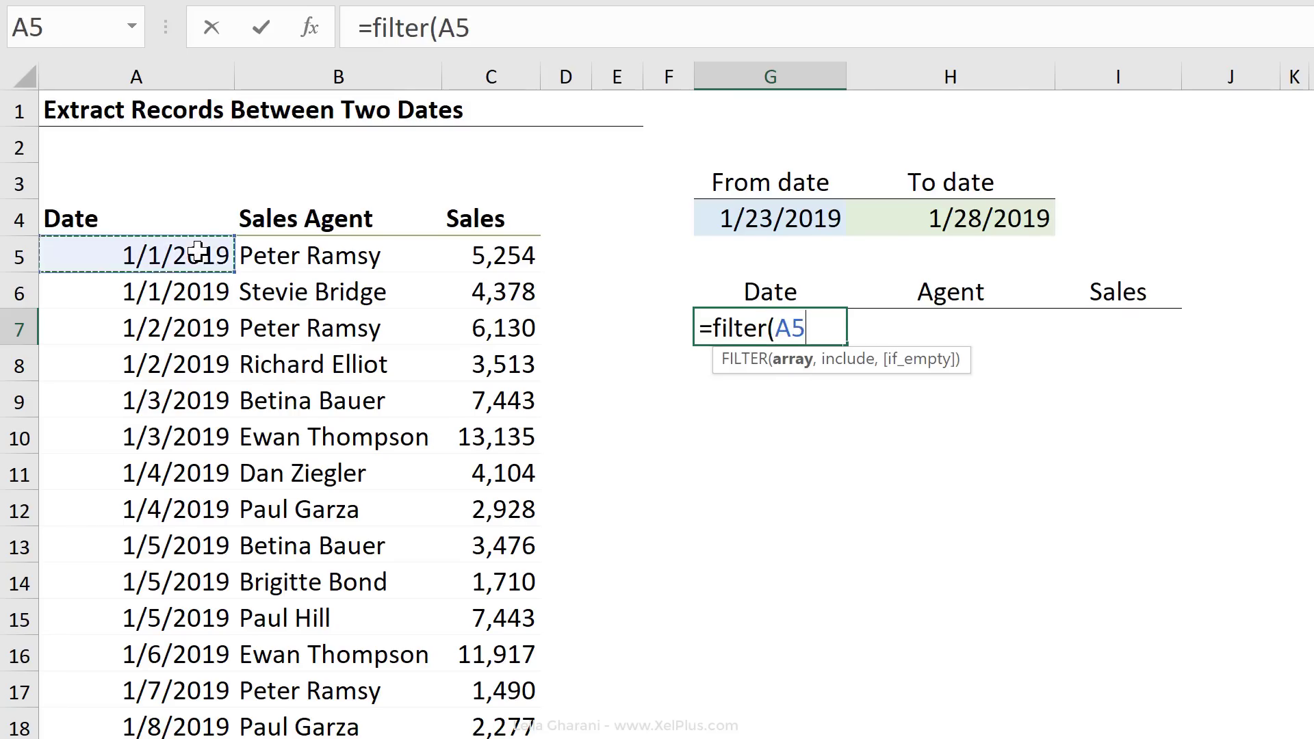
{"action": "key", "text": "shift+Right"}
{"action": "key", "text": "ctrl+shift+Right"}
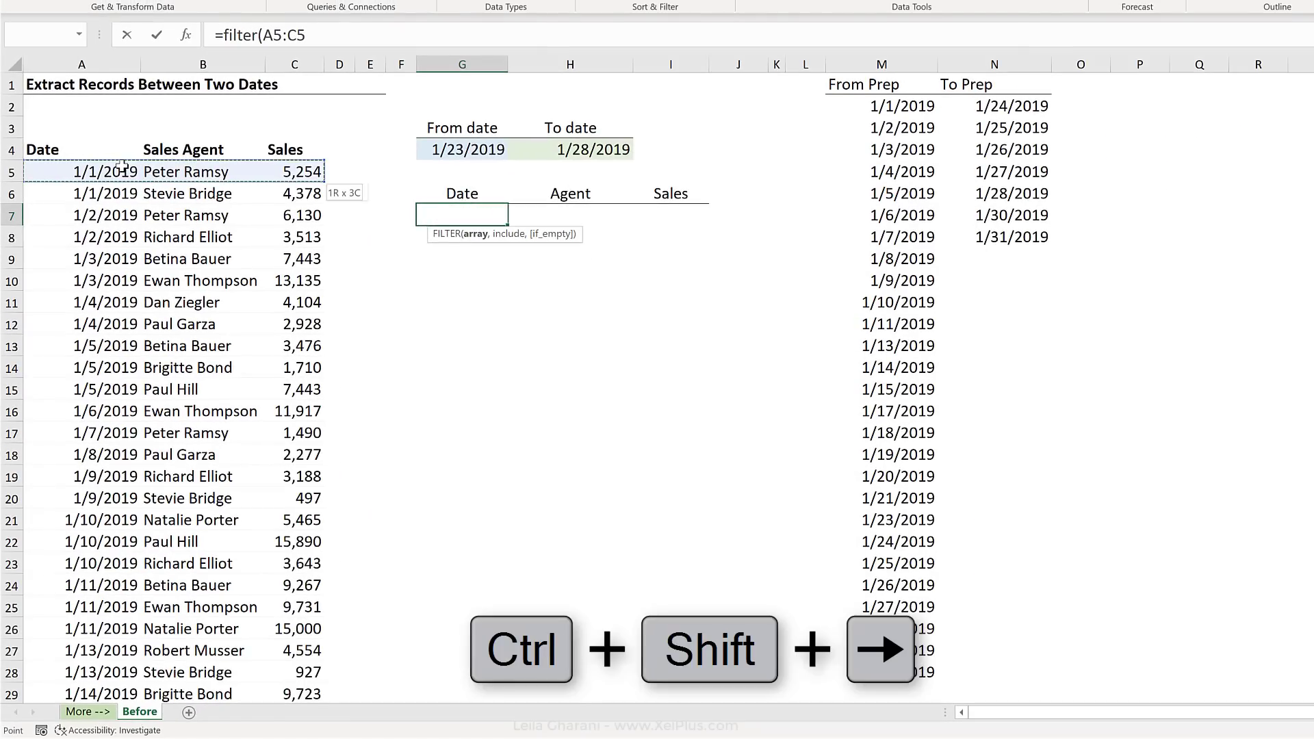
{"action": "key", "text": "ctrl+shift+Down"}
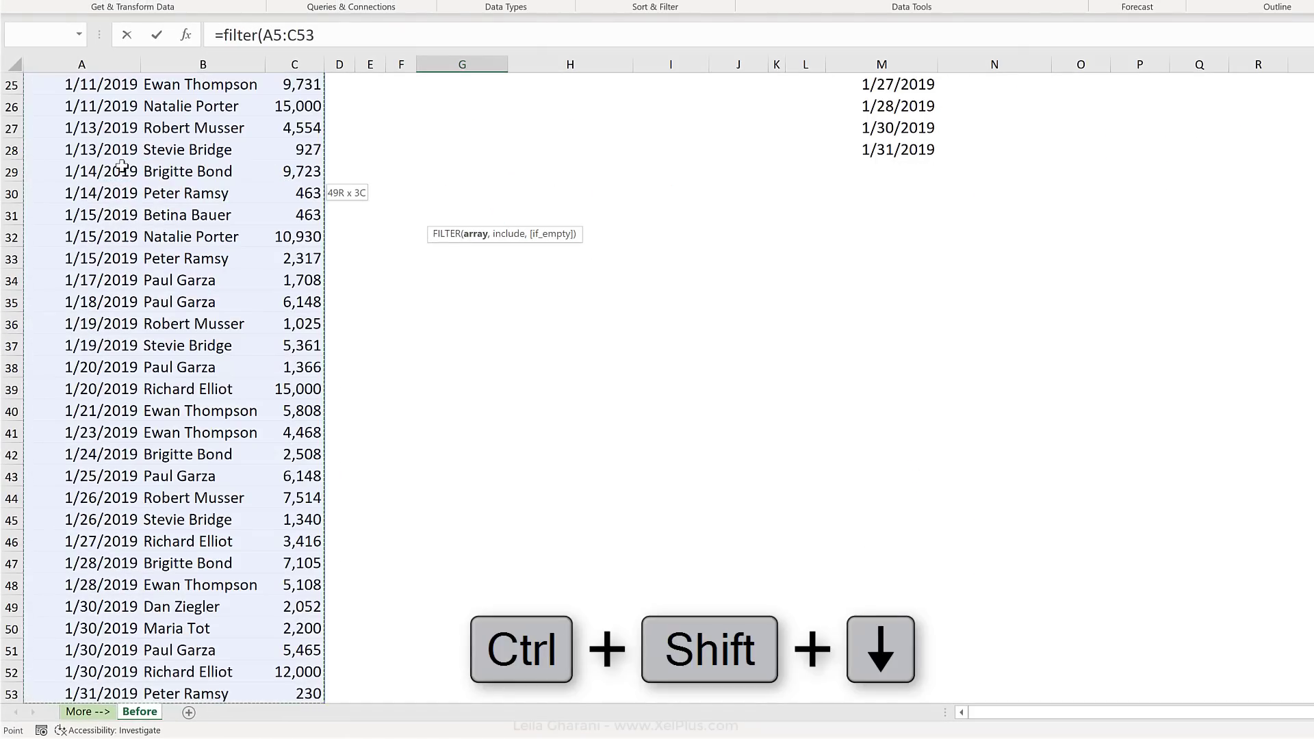
{"action": "key", "text": "ctrl+BackSpace"}
Add the condition (A5:A53>=G4) to keep records on or after the From date.
{"action": "type", "text": ","}
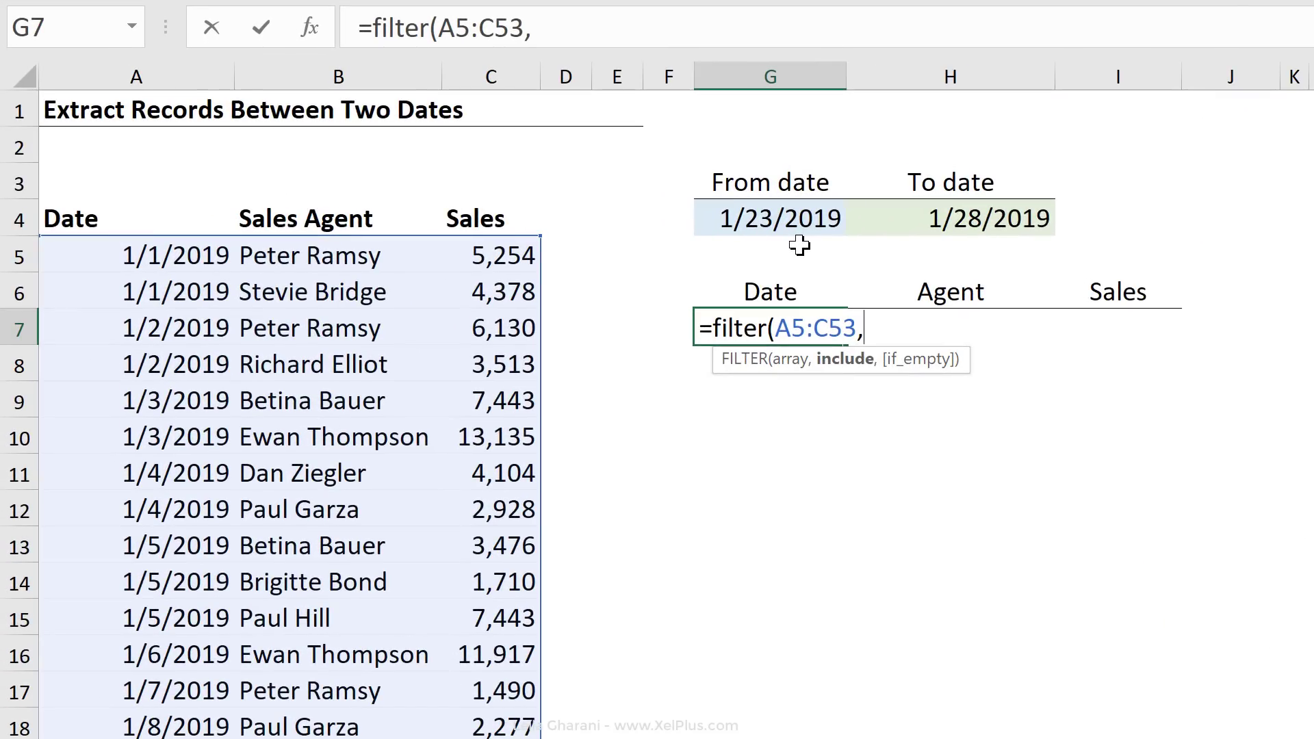
{"action": "type", "text": "("}
{"action": "left_click", "coordinate": [176, 244]}
{"action": "key", "text": "ctrl+shift+Down"}
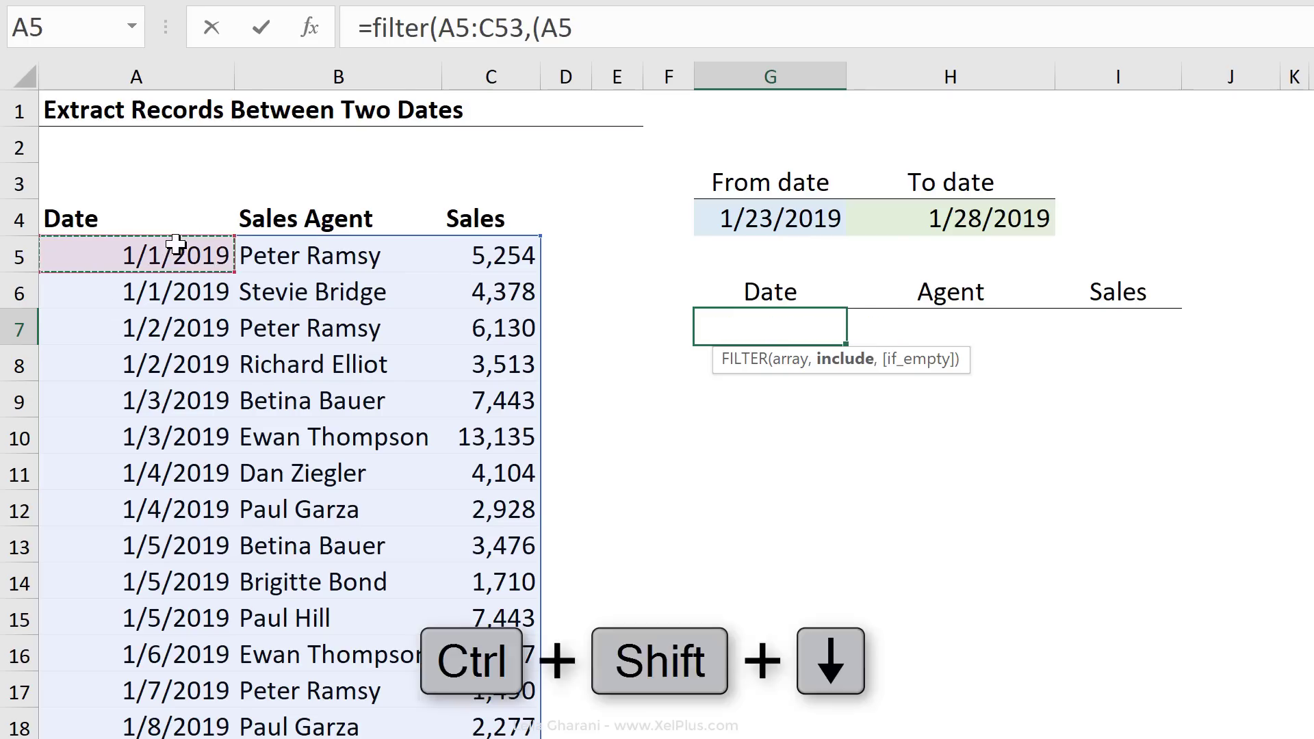
{"action": "type", "text": ">"}
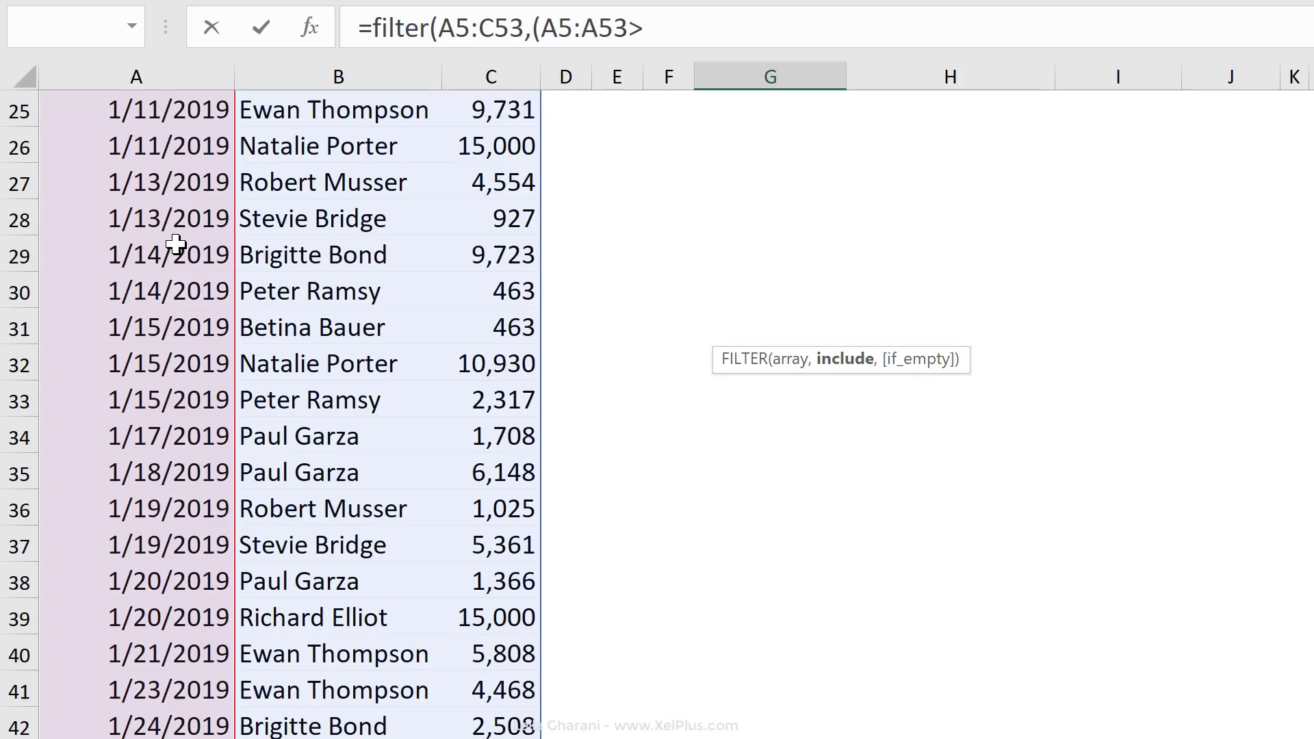
{"action": "type", "text": "="}
{"action": "key", "text": "ctrl+BackSpace"}
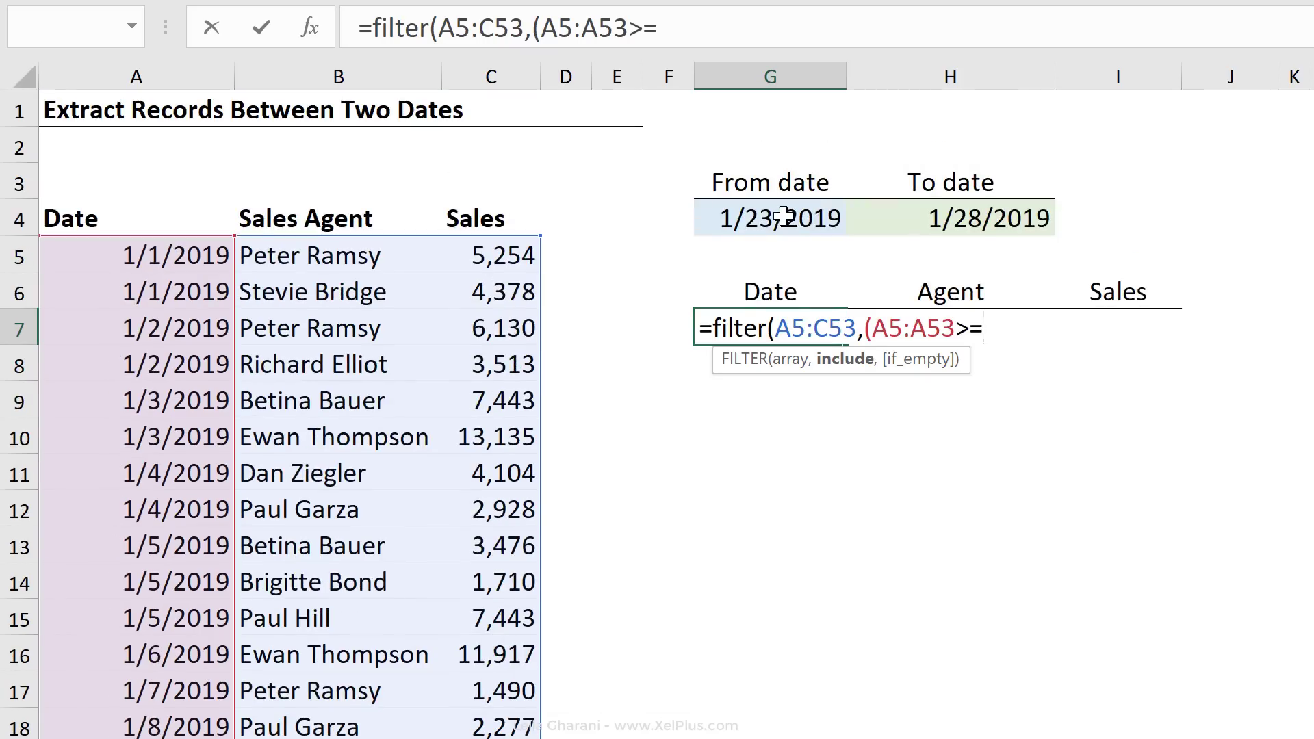
{"action": "left_click", "coordinate": [784, 216]}
{"action": "type", "text": ")"}
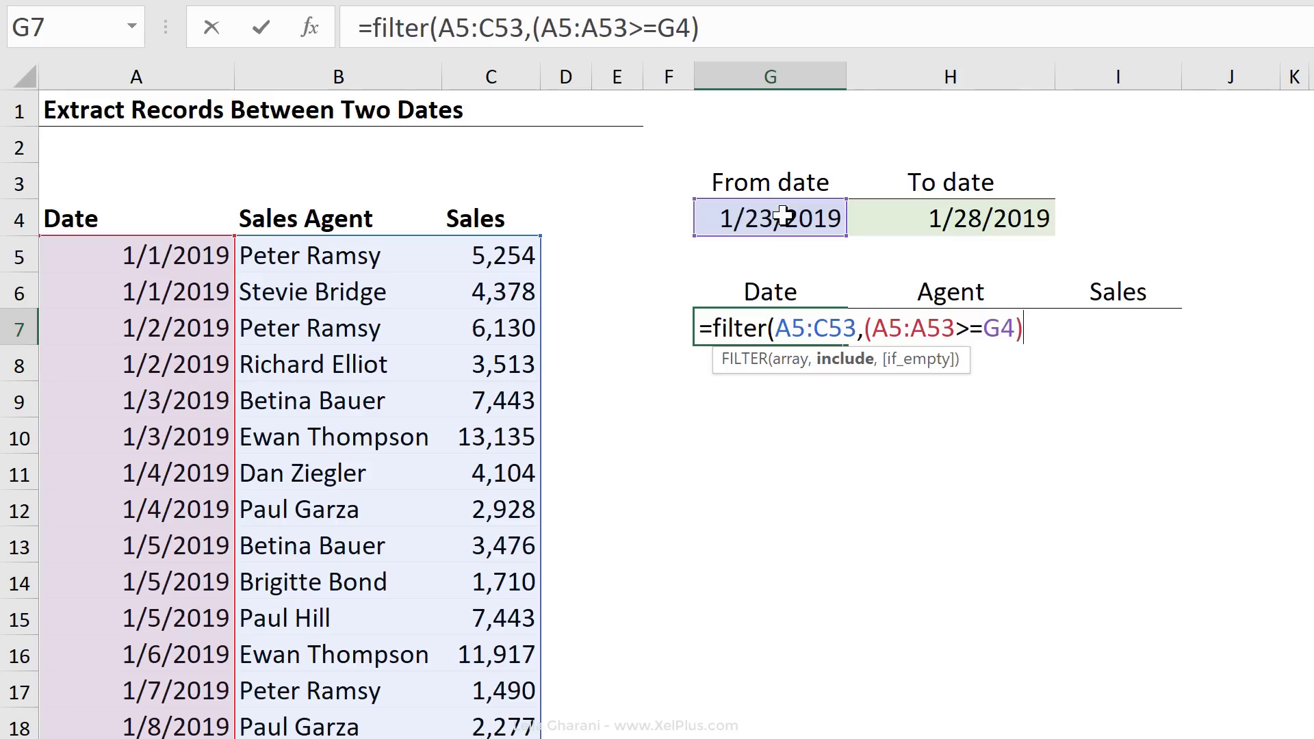
Append *(A5:A53<=H4) so records must also fall on or before the To date.
{"action": "type", "text": "*"}
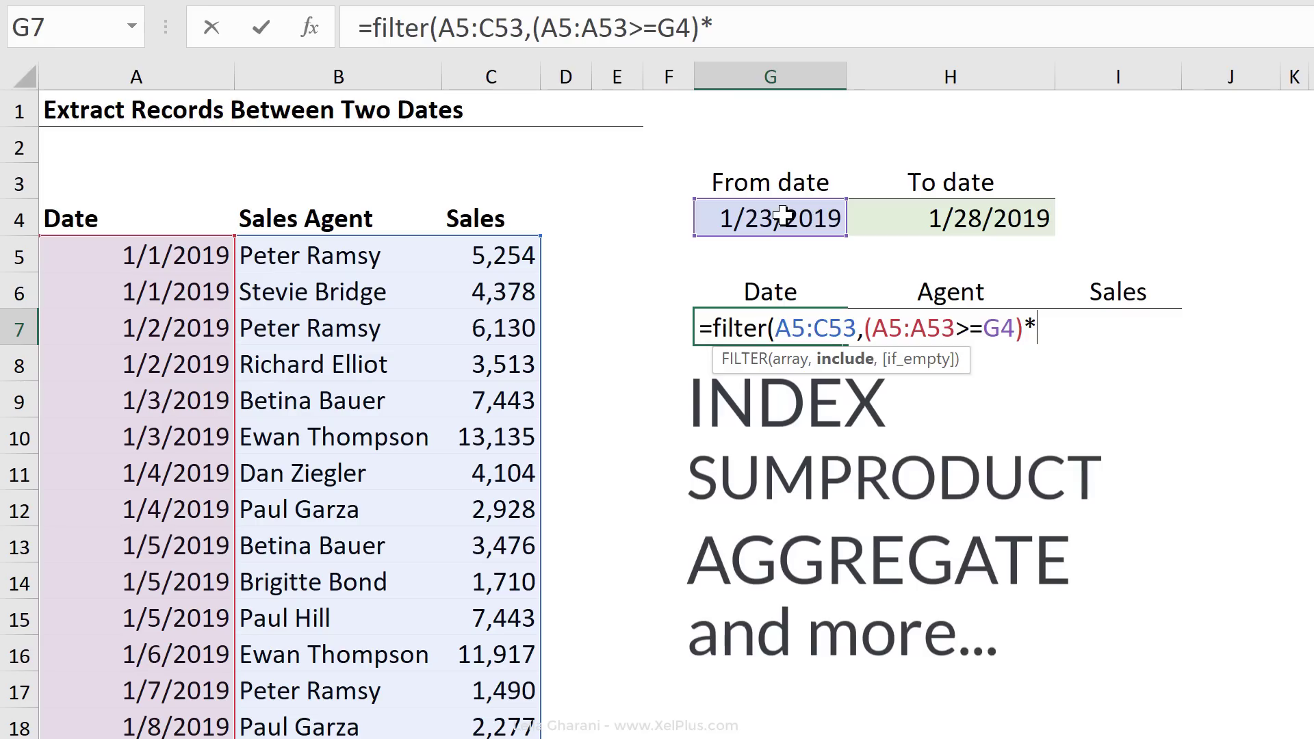
{"action": "type", "text": "("}
{"action": "left_click", "coordinate": [184, 246]}
{"action": "key", "text": "ctrl+shift+Down"}
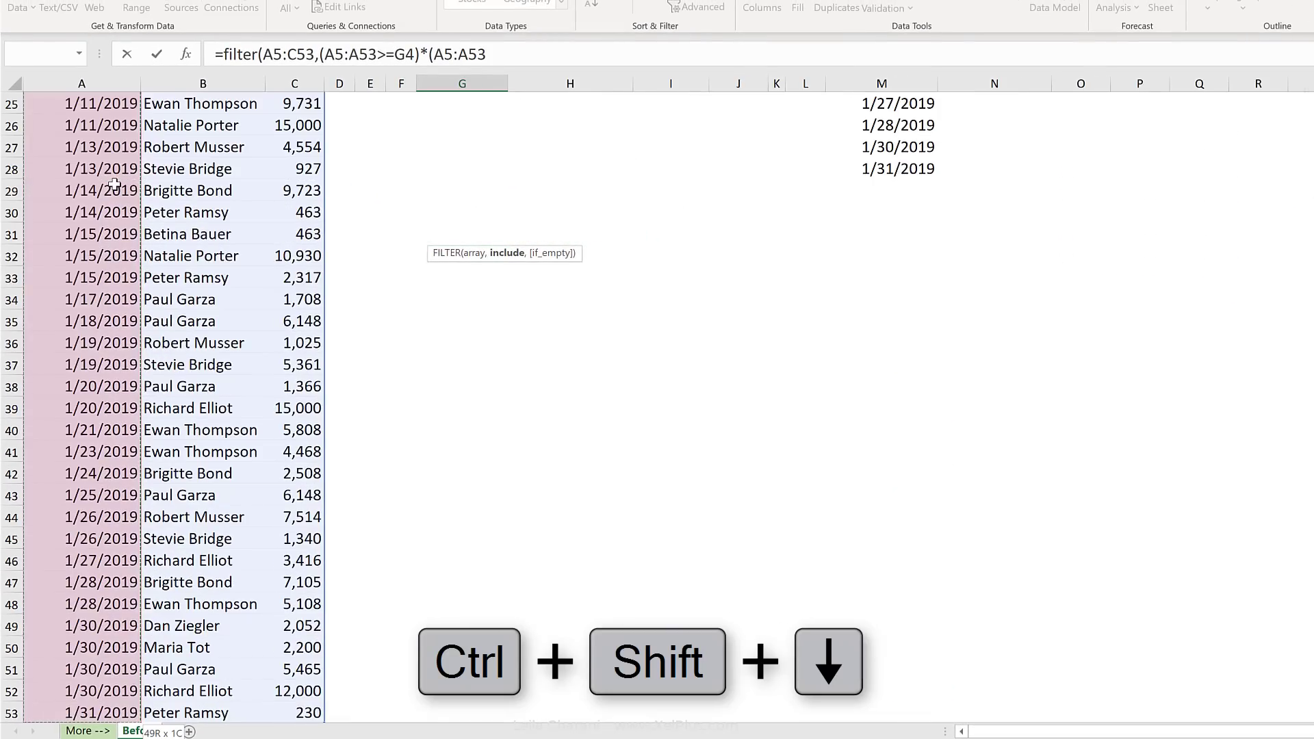
{"action": "key", "text": "ctrl+BackSpace"}
{"action": "type", "text": "<="}
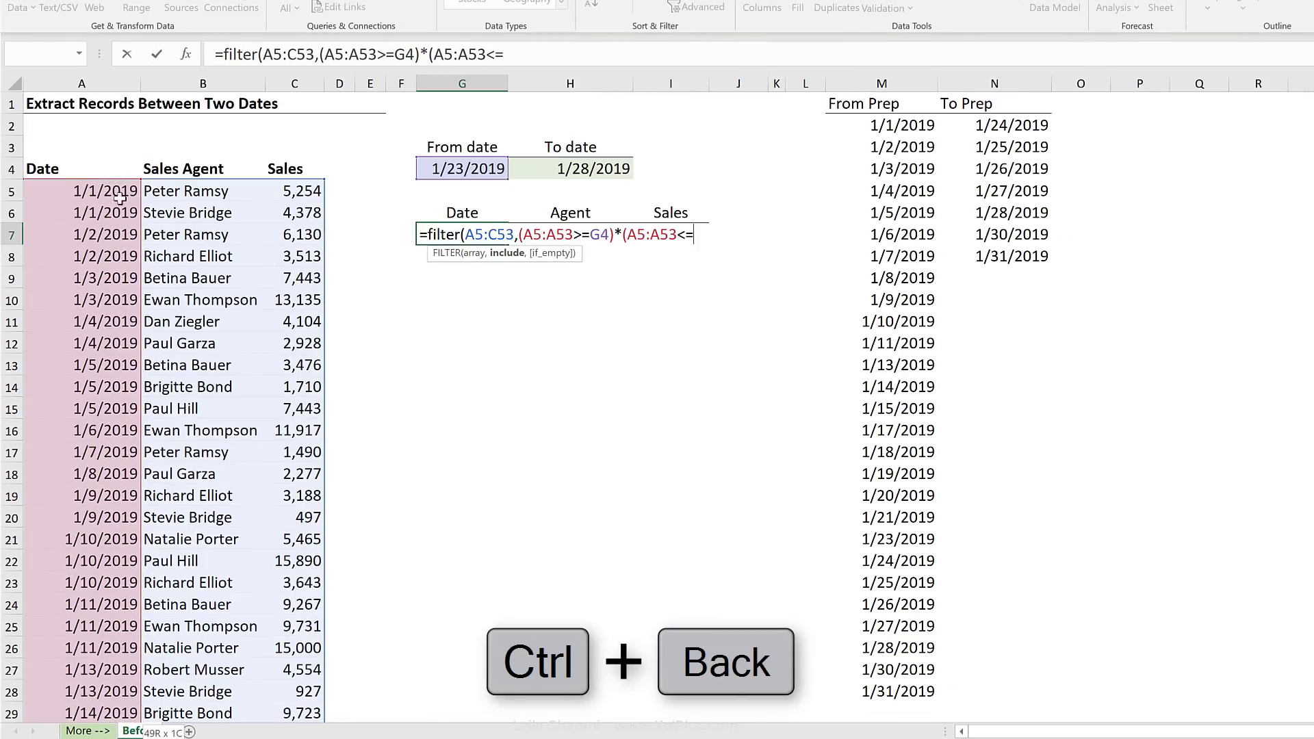
{"action": "left_click", "coordinate": [567, 168]}
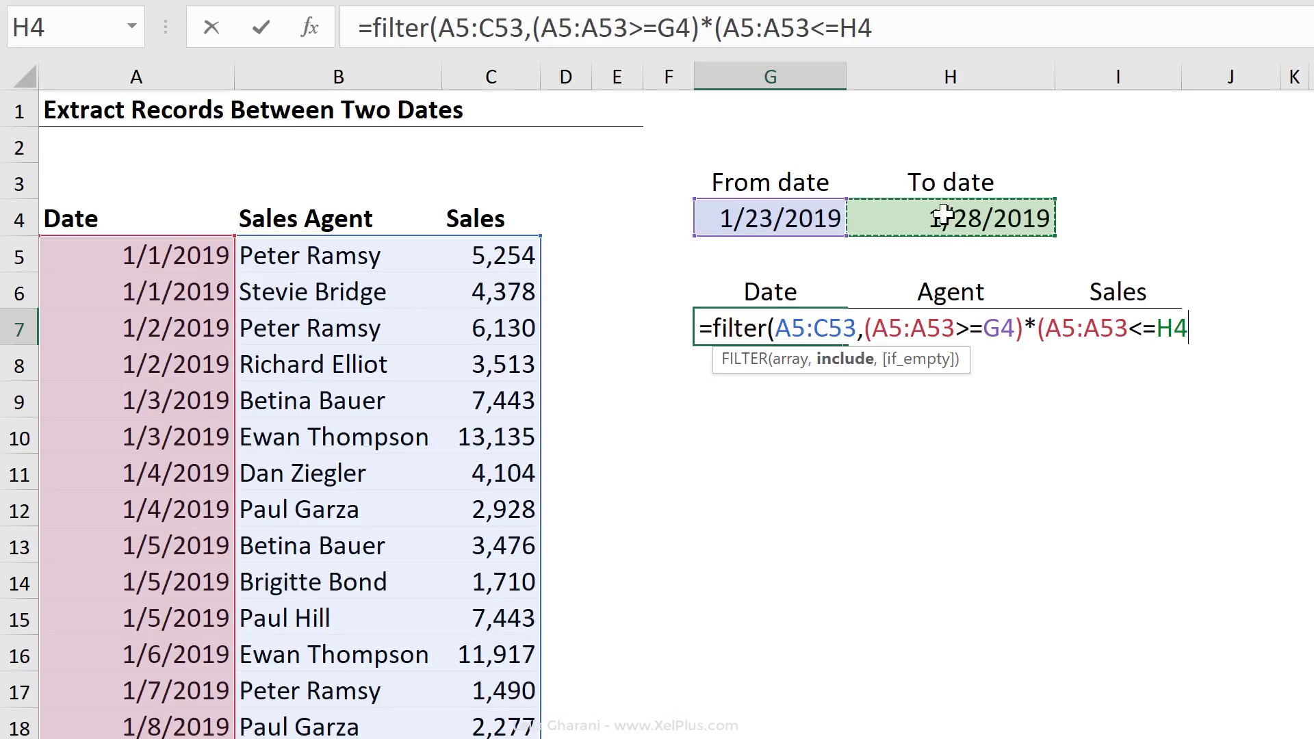
{"action": "type", "text": ")"}
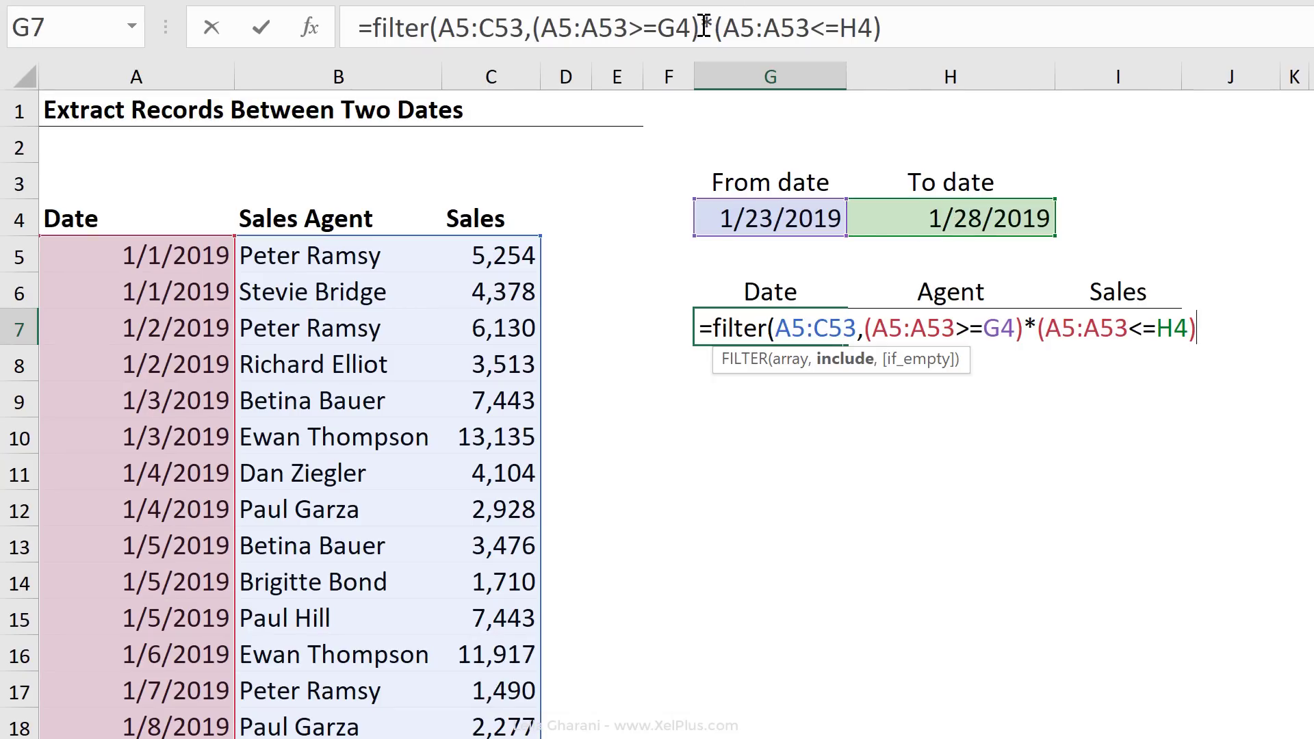
{"action": "left_click_drag", "start_coordinate": [698, 26], "coordinate": [540, 19]}
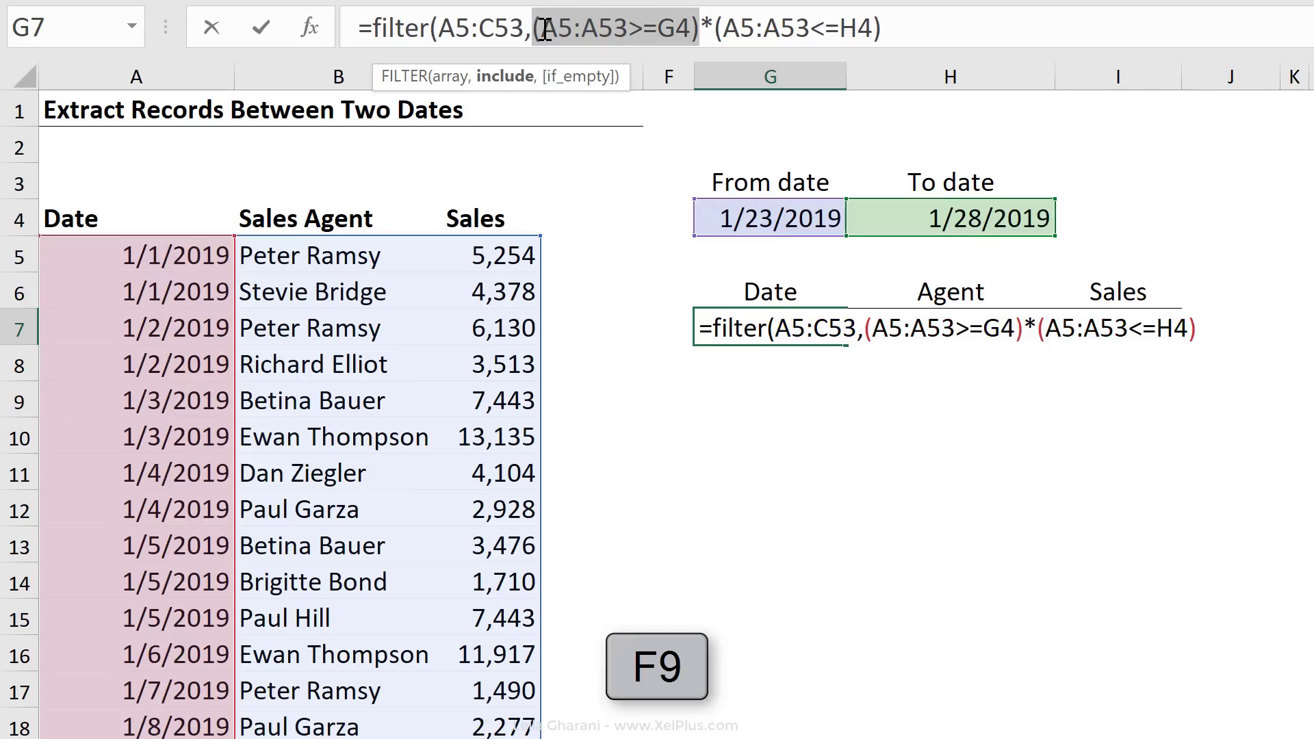
{"action": "key", "text": "F9"}
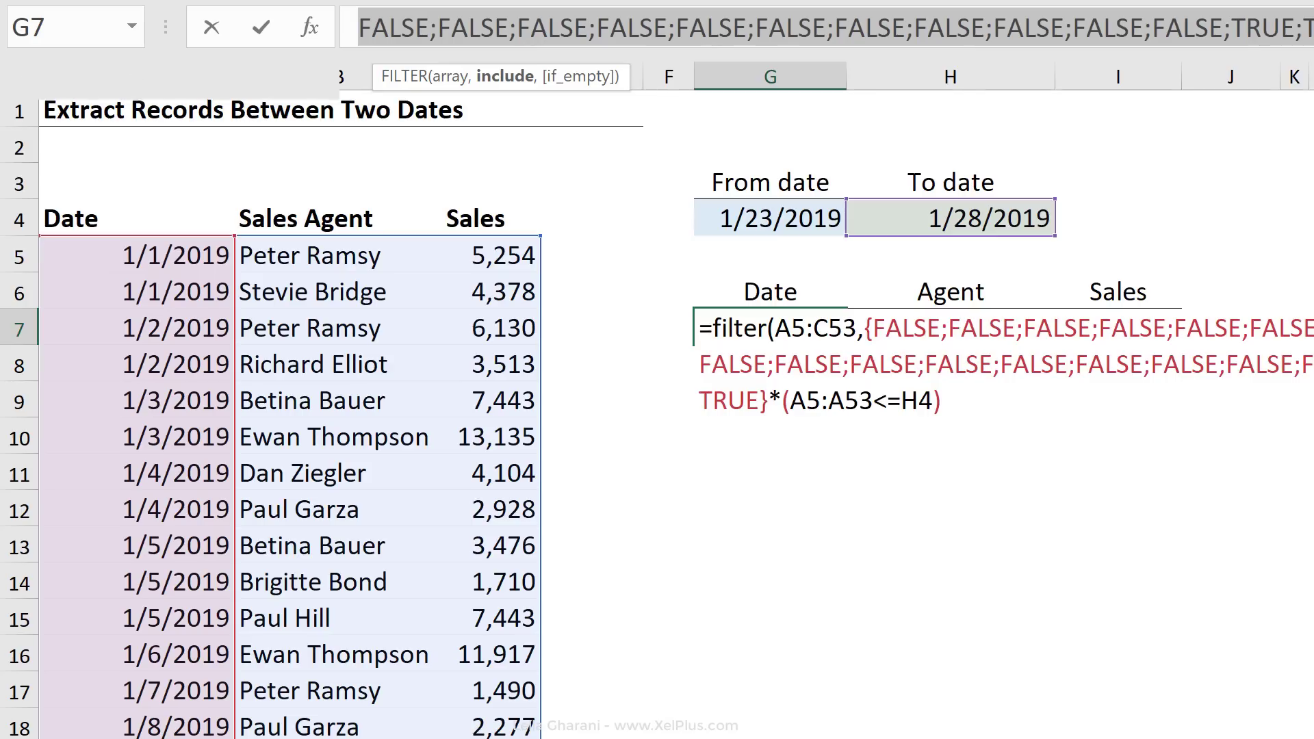
{"action": "key", "text": "ctrl+shift+u"}
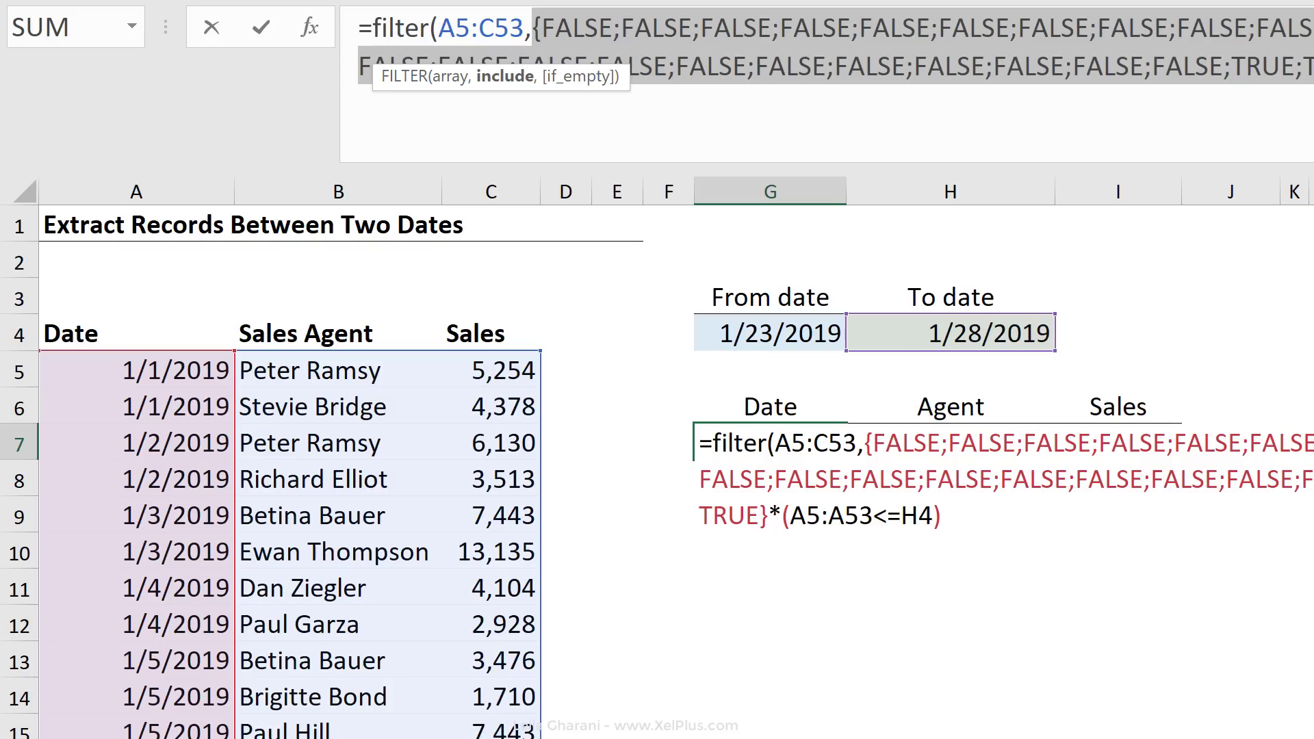
{"action": "key", "text": "ctrl+z"}
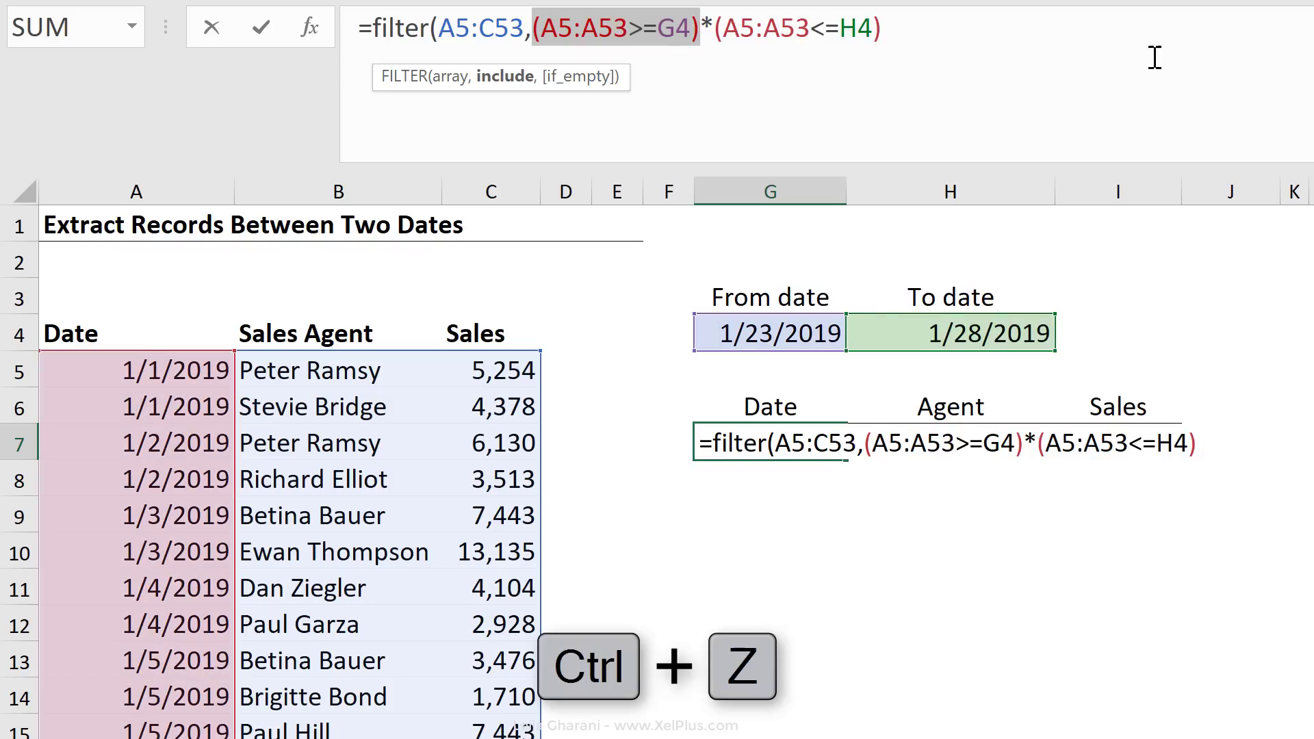
{"action": "left_click_drag", "start_coordinate": [881, 27], "coordinate": [714, 27]}
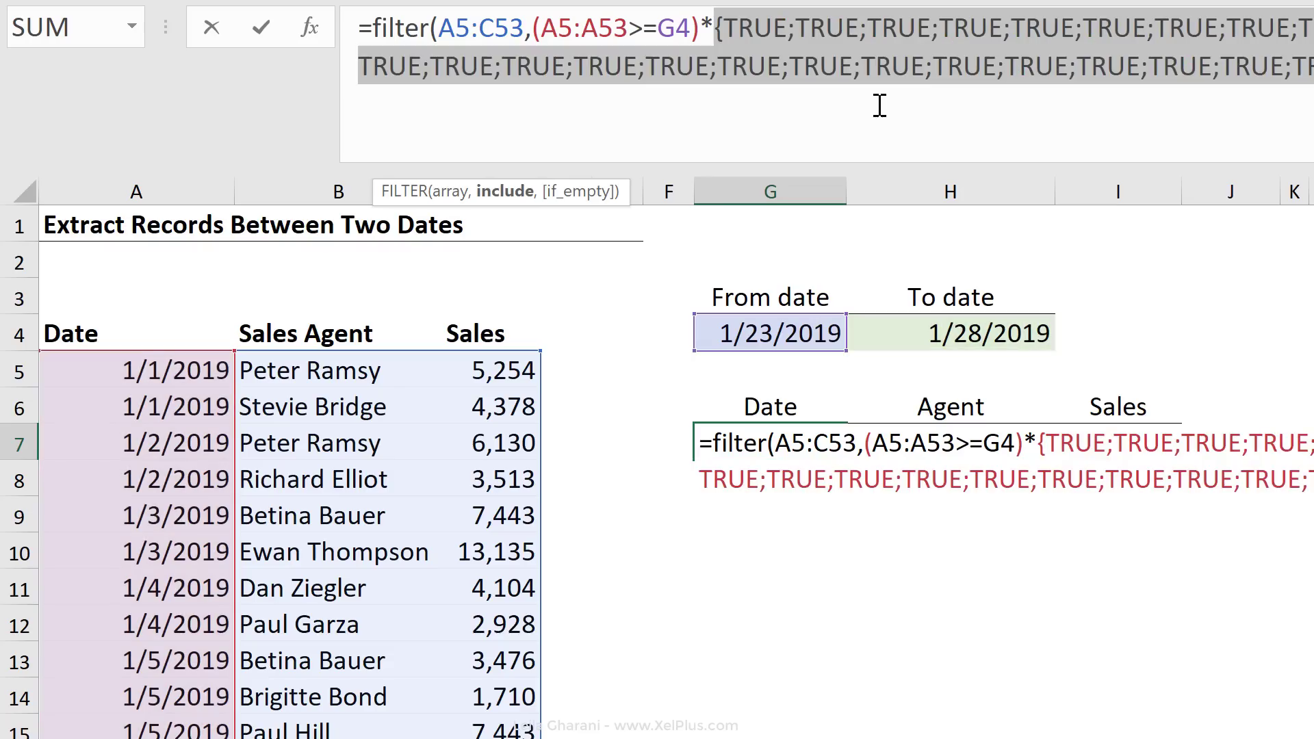
{"action": "key", "text": "F9"}
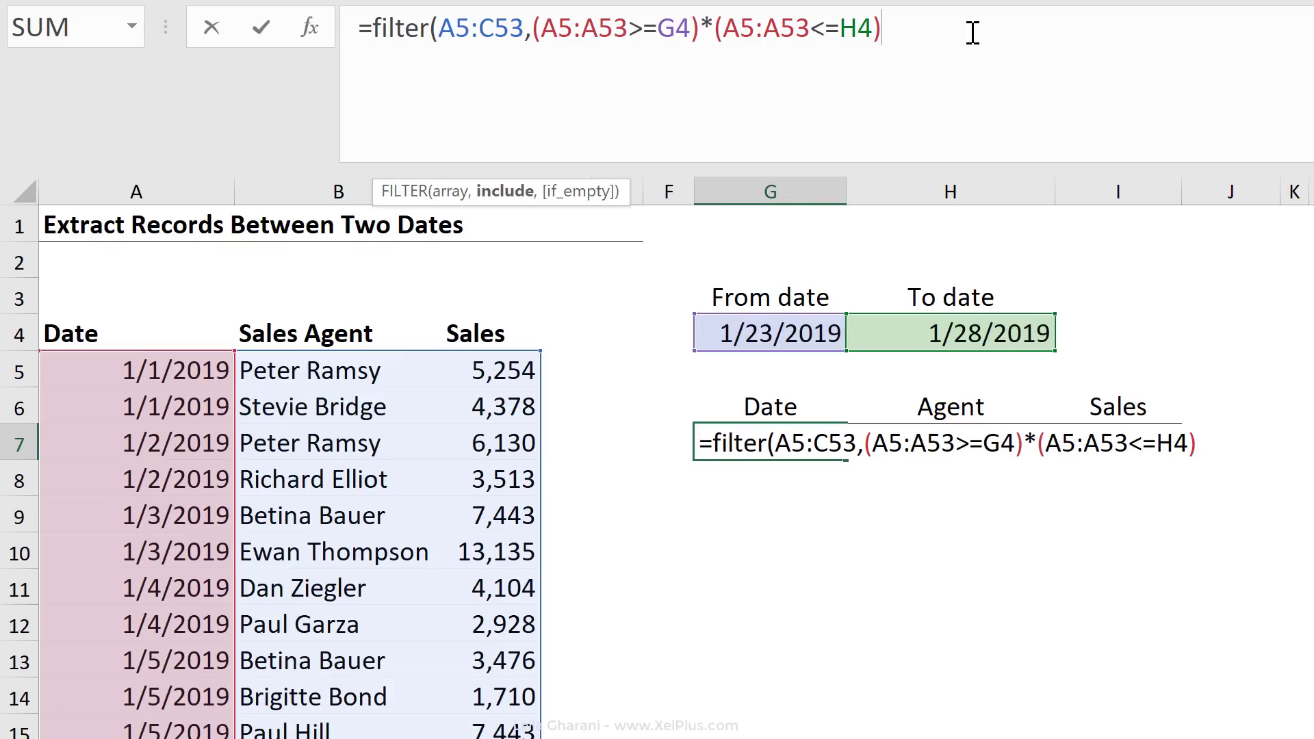
Finish the FILTER with a "No records found" fallback and format the spilled dates as Short Date.
{"action": "type", "text": ","}
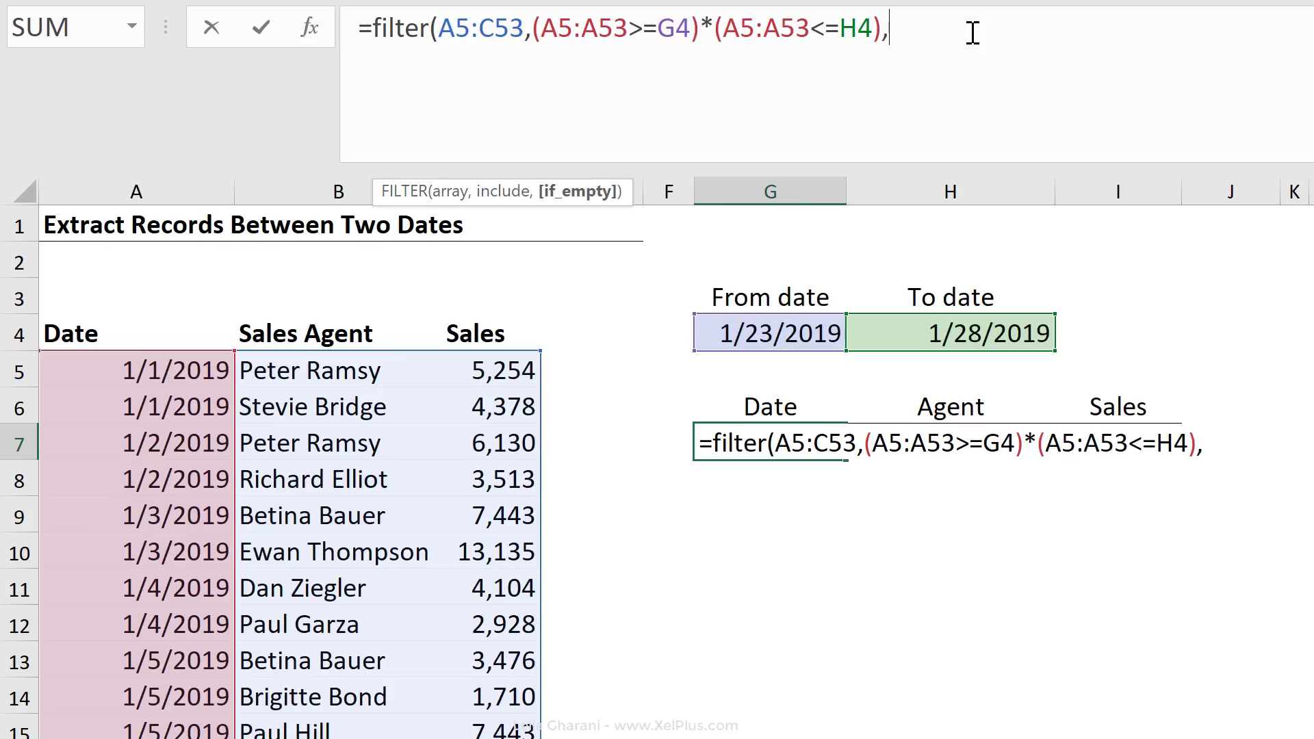
{"action": "type", "text": "\"No records fo "}
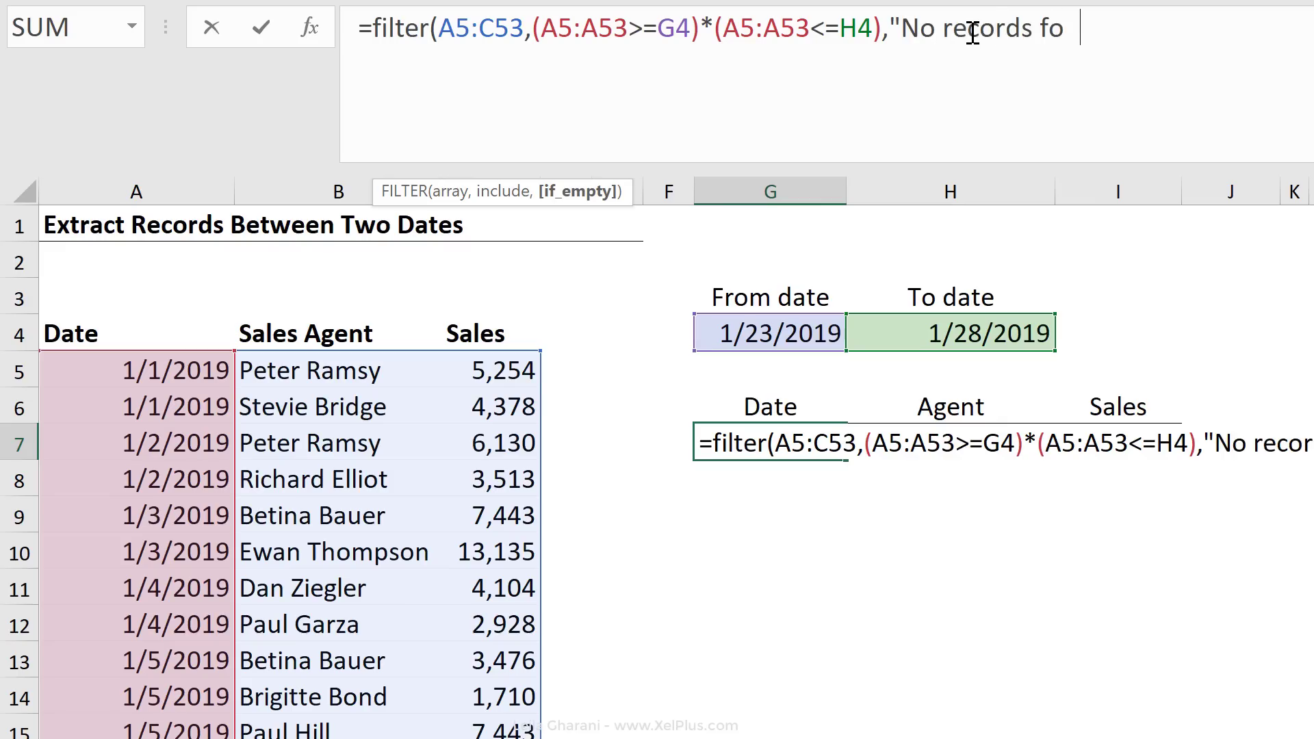
{"action": "type", "text": "und\")"}
{"action": "key", "text": "Return"}
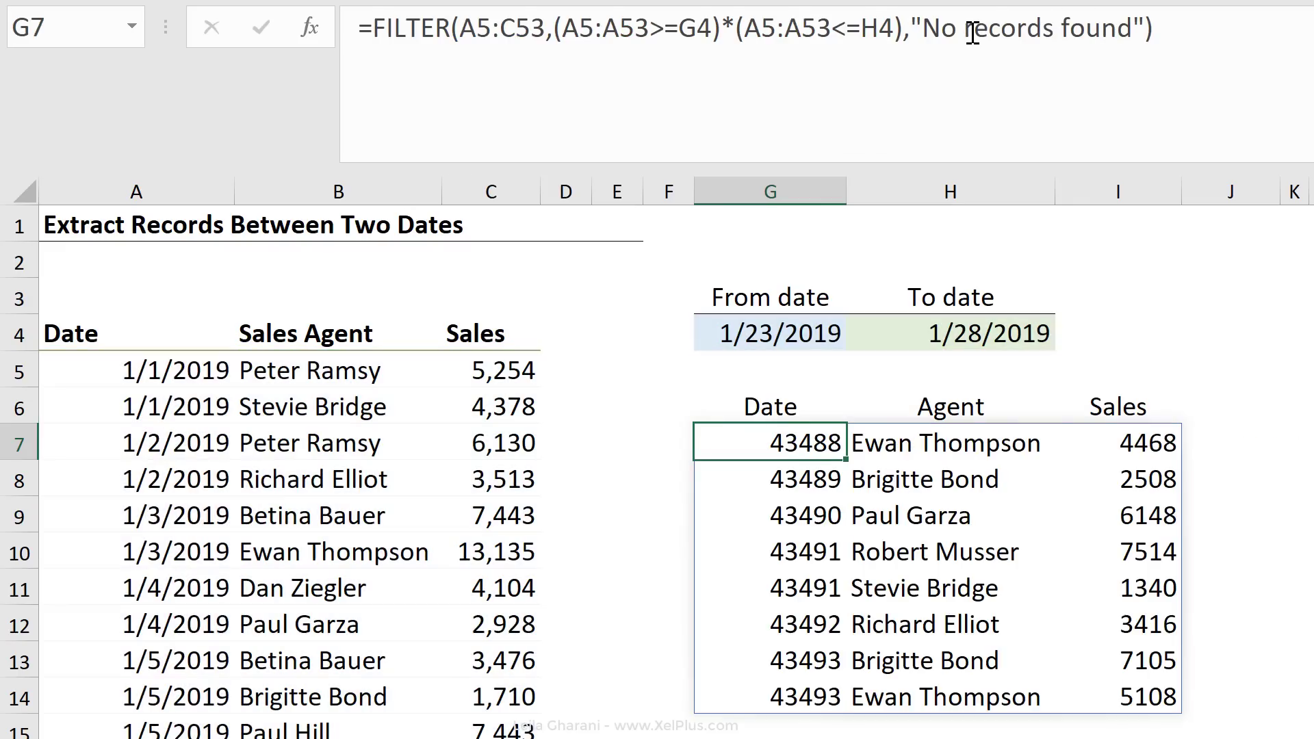
{"action": "left_click_drag", "start_coordinate": [791, 445], "coordinate": [846, 738]}
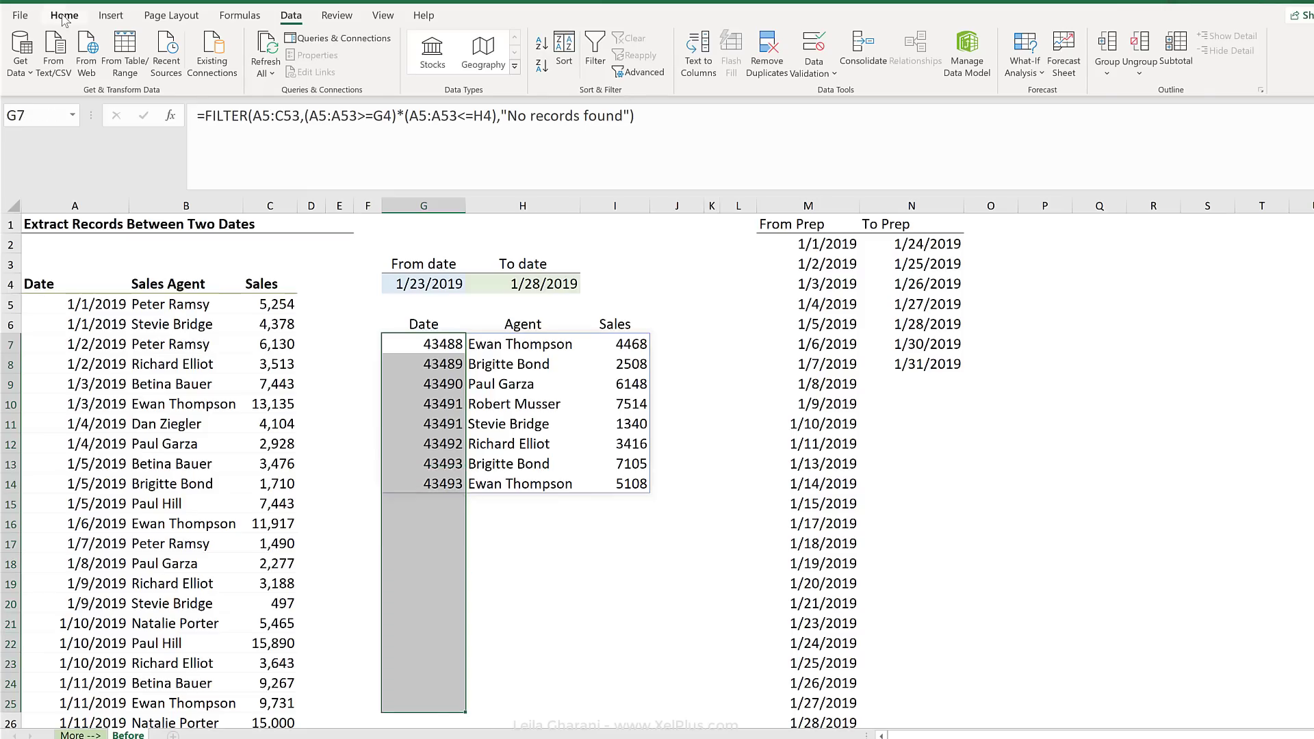
{"action": "left_click", "coordinate": [63, 15]}
{"action": "left_click", "coordinate": [574, 44]}
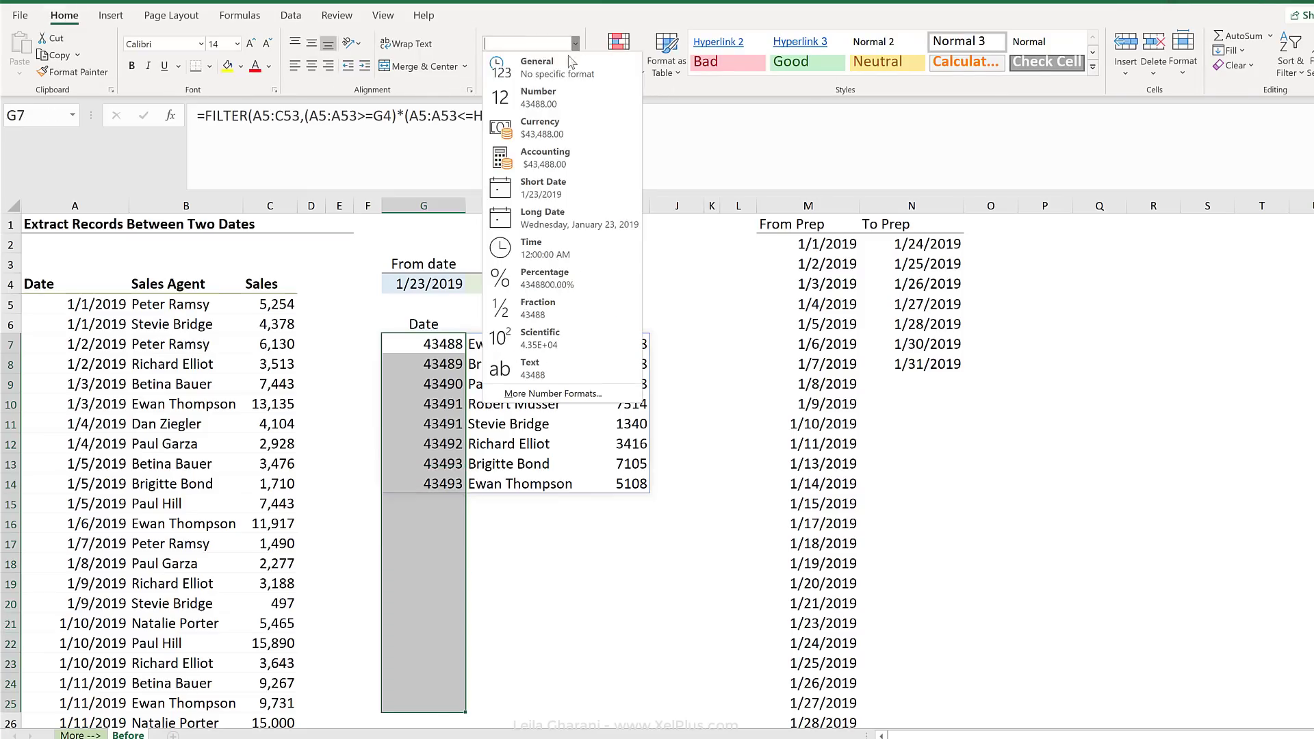
{"action": "left_click", "coordinate": [534, 186]}
Give the spilled Sales results Comma Style with no decimal places.
{"action": "left_click_drag", "start_coordinate": [602, 343], "coordinate": [600, 709]}
{"action": "left_click", "coordinate": [535, 66]}
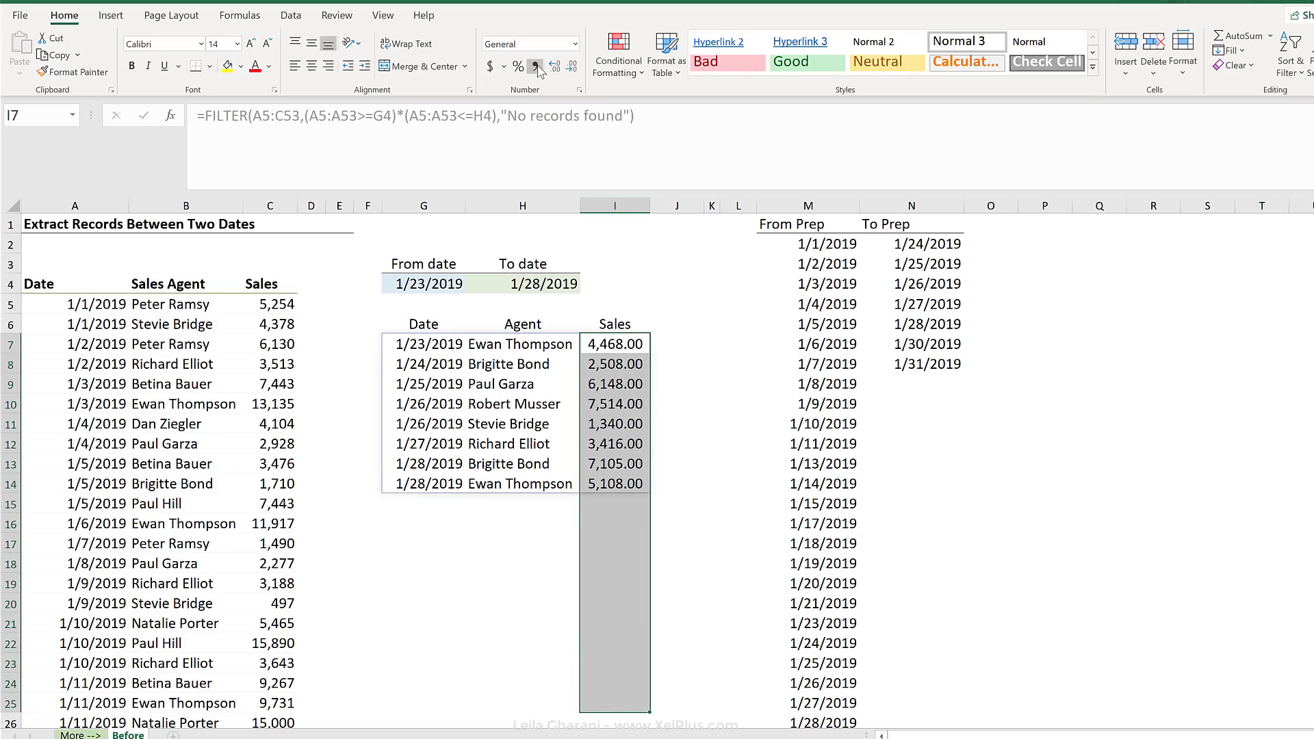
{"action": "left_click", "coordinate": [571, 67]}
{"action": "left_click", "coordinate": [570, 68]}
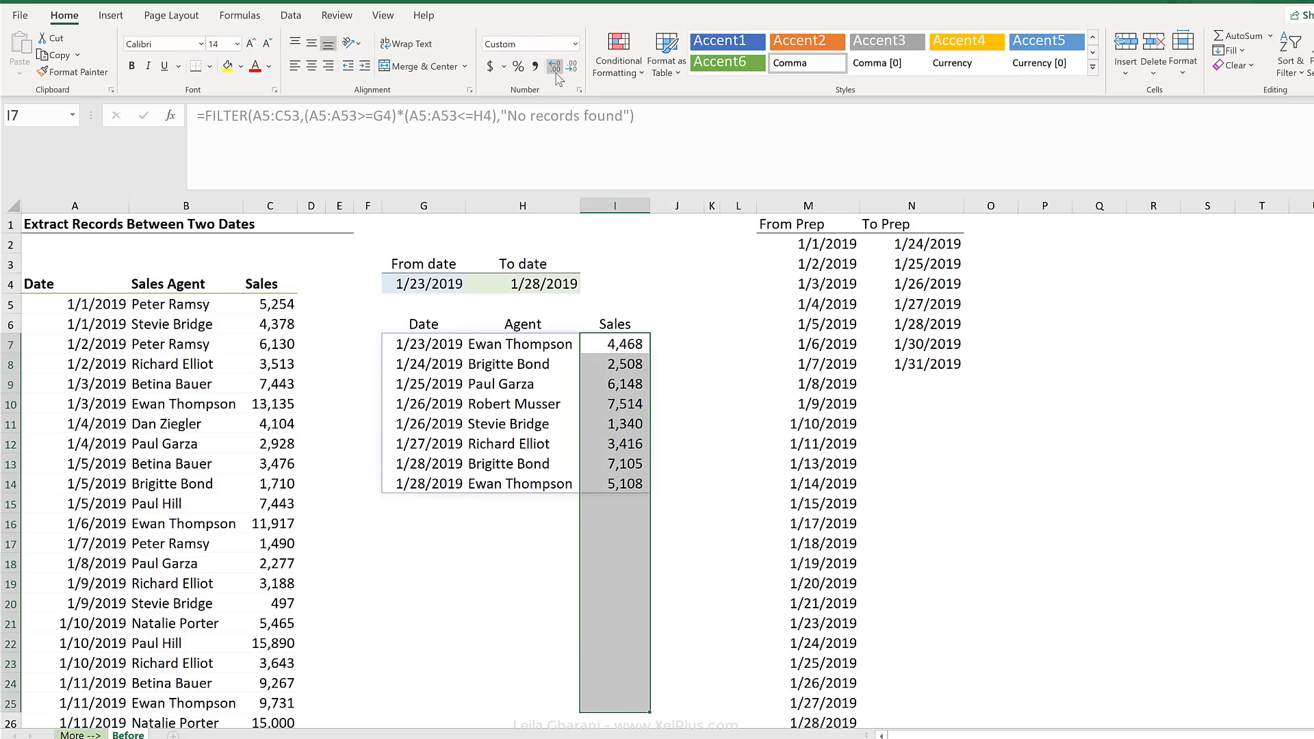
{"action": "left_click", "coordinate": [402, 343]}
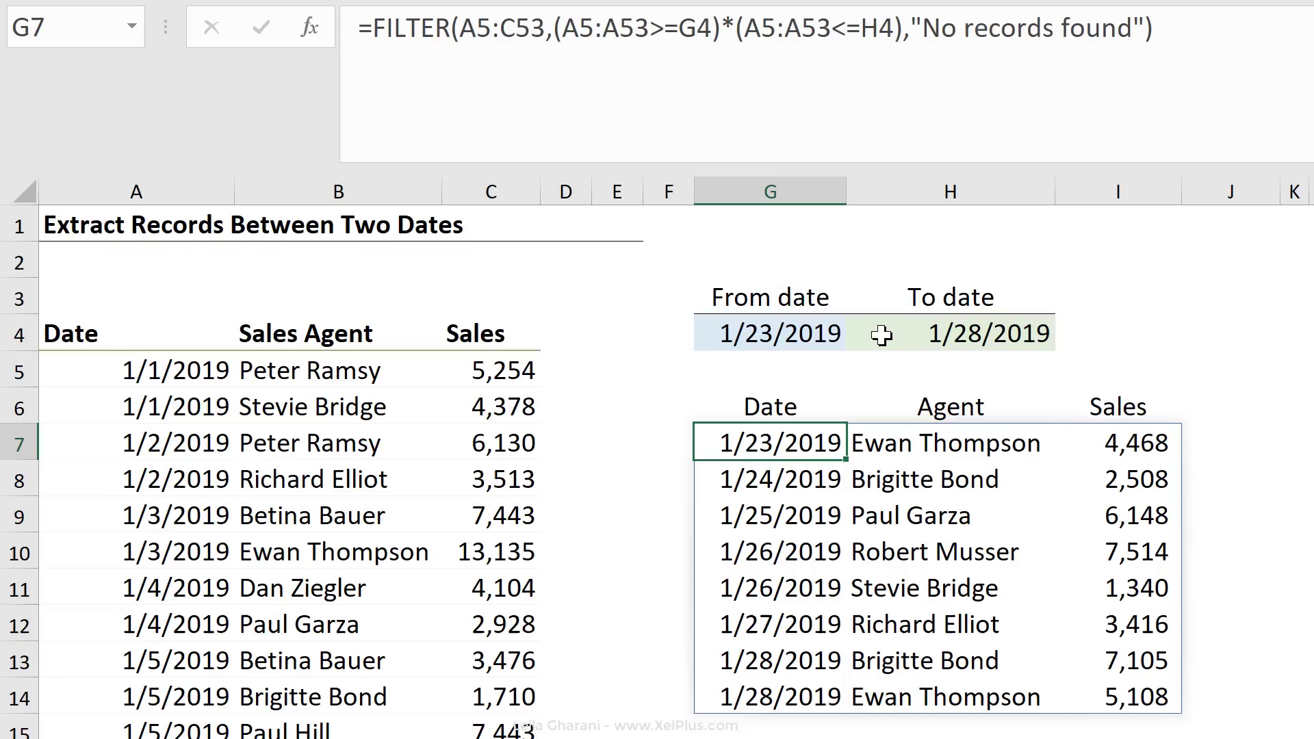
Choose From date 1/27/2019 and To date 1/31/2019 from the dropdowns, then check the spill range.
{"action": "left_click", "coordinate": [836, 333]}
{"action": "left_click", "coordinate": [855, 338]}
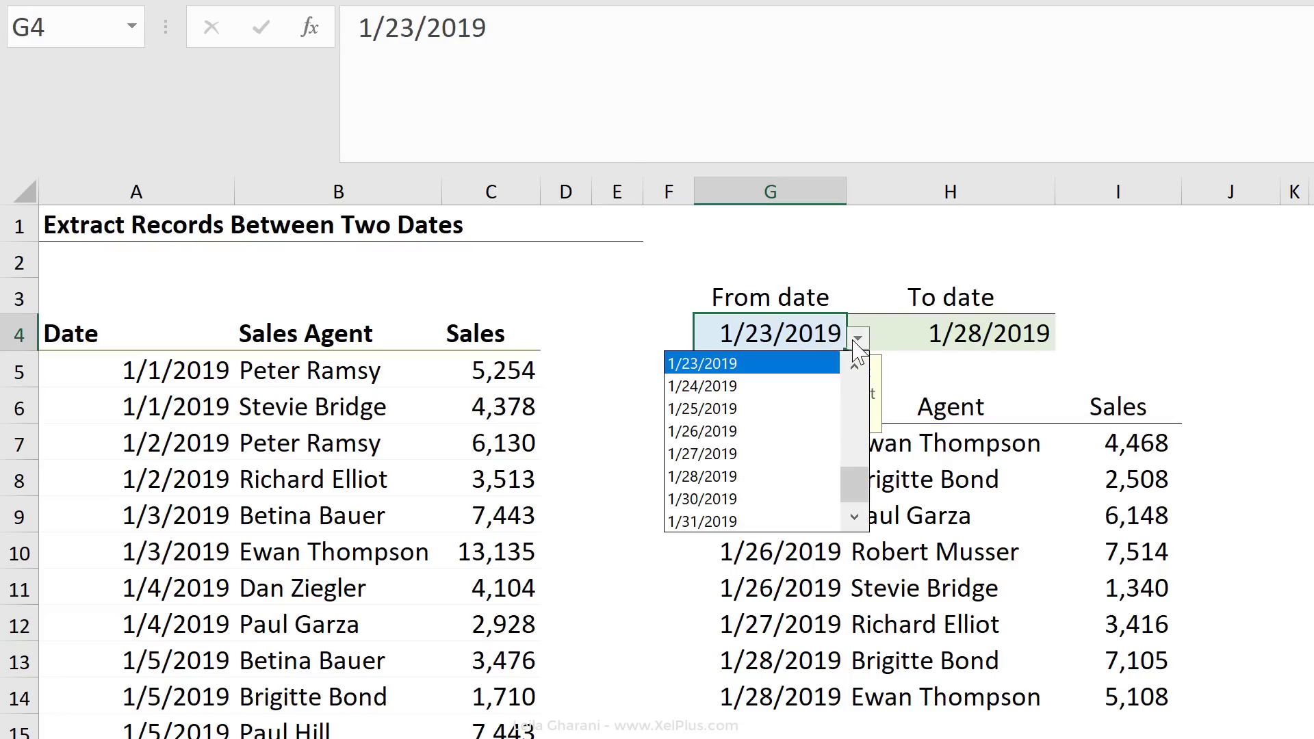
{"action": "left_click", "coordinate": [801, 454]}
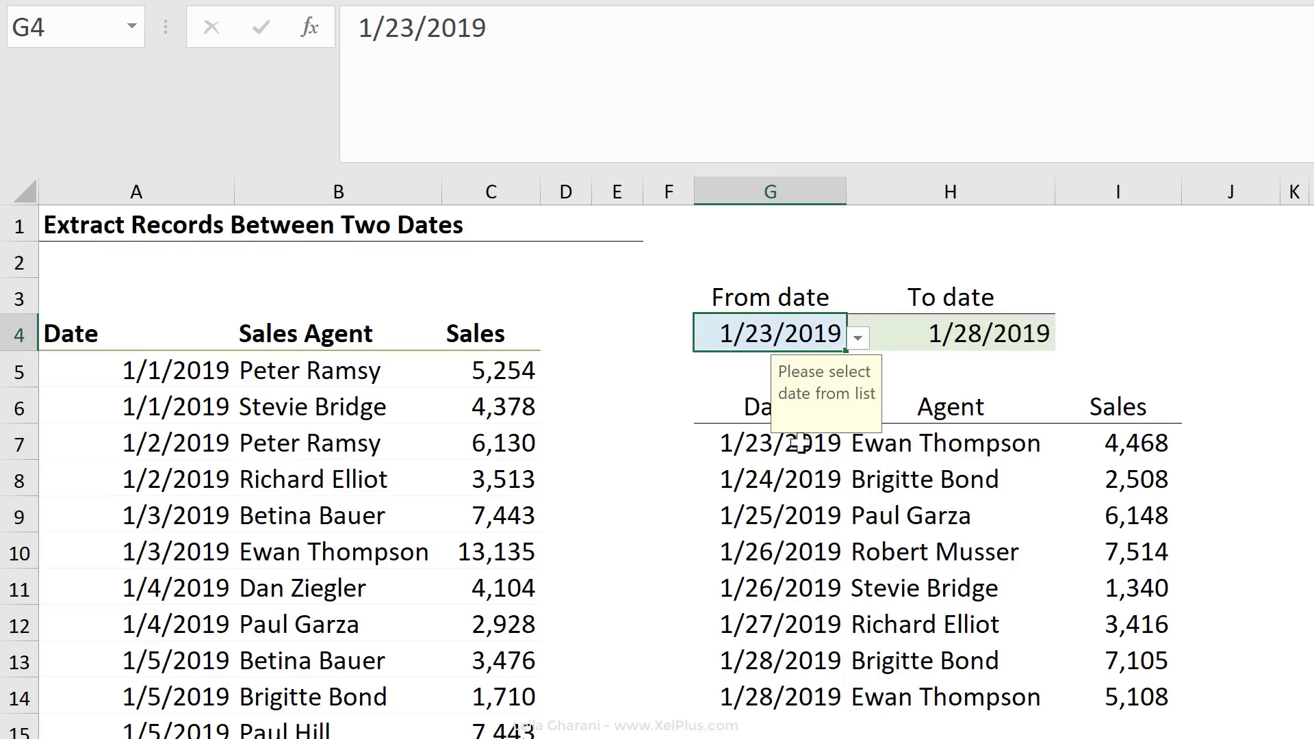
{"action": "left_click", "coordinate": [985, 334]}
{"action": "left_click", "coordinate": [1066, 338]}
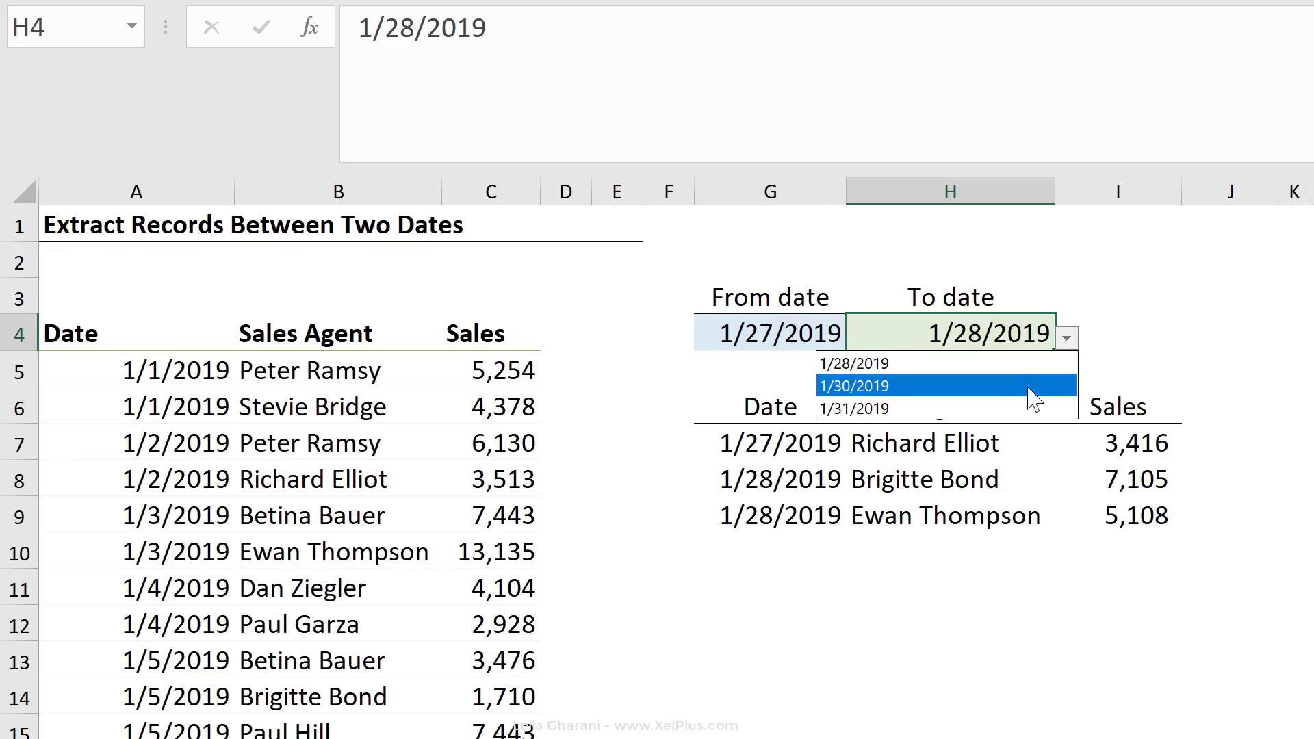
{"action": "left_click", "coordinate": [996, 409]}
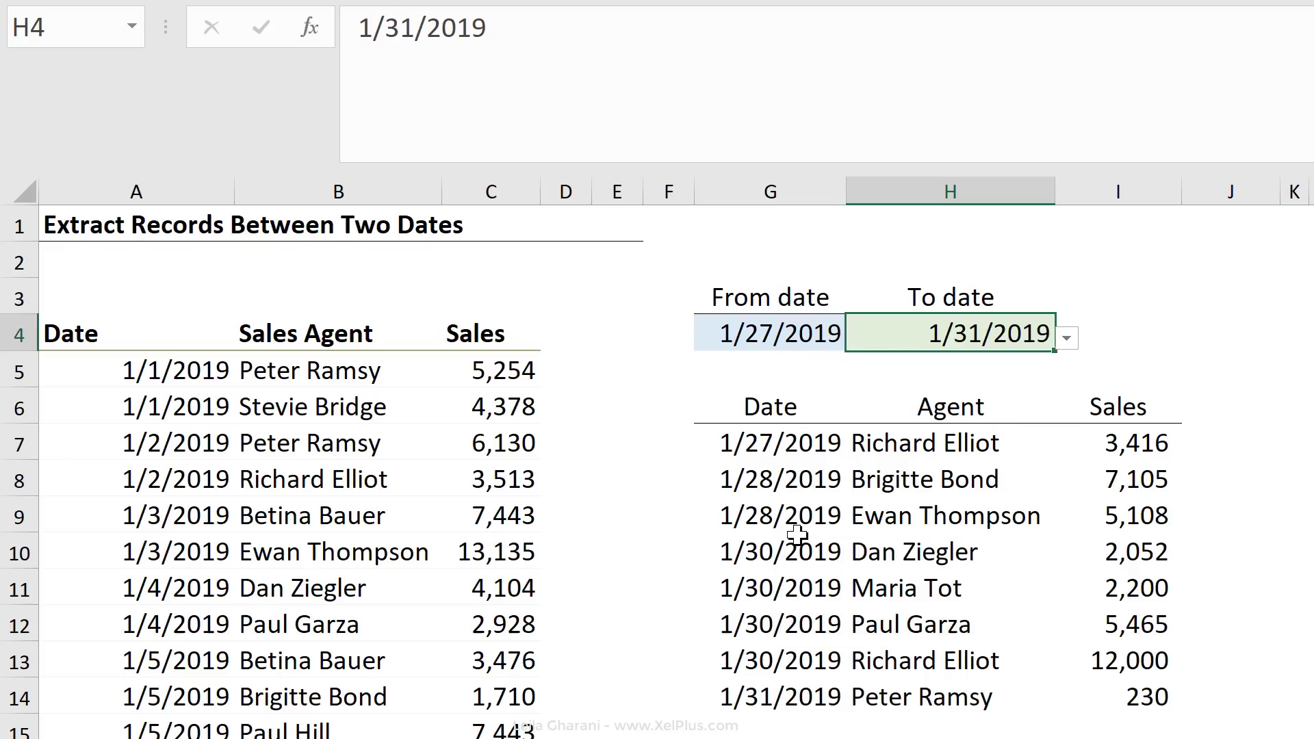
{"action": "left_click", "coordinate": [797, 532]}
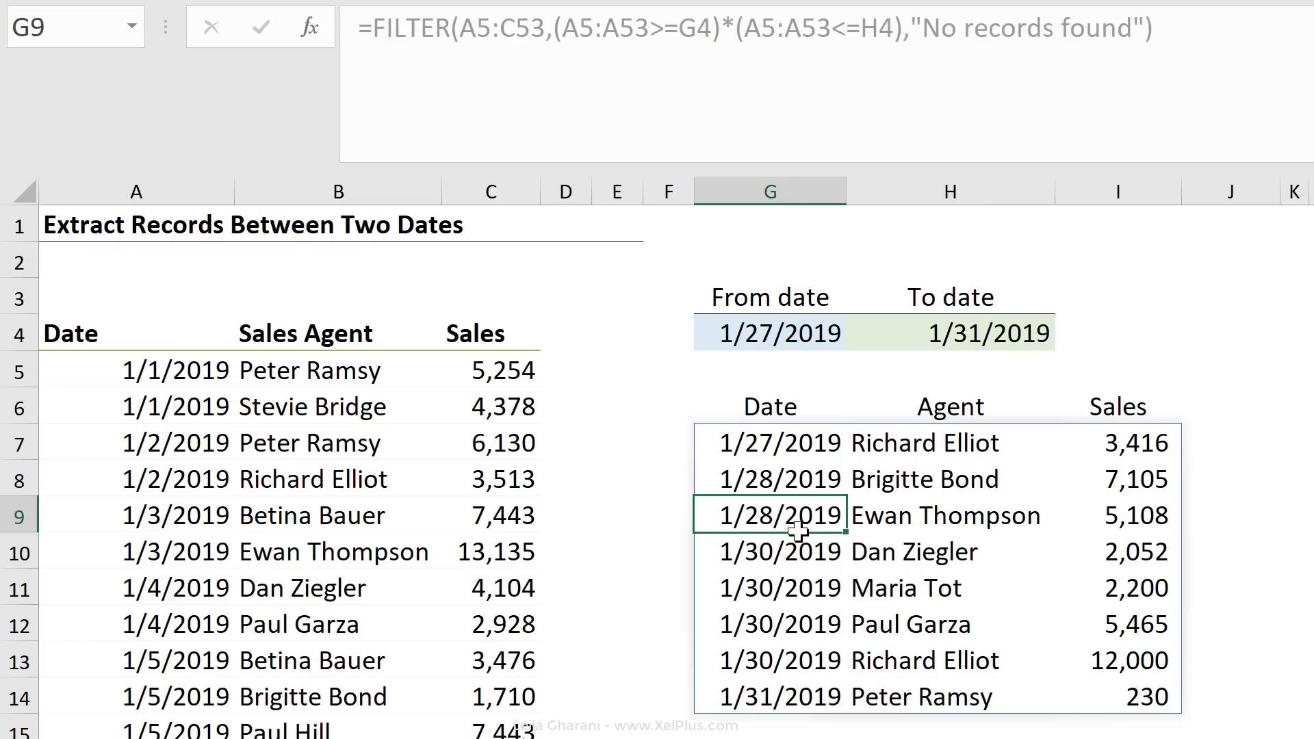
{"action": "left_click", "coordinate": [272, 557]}
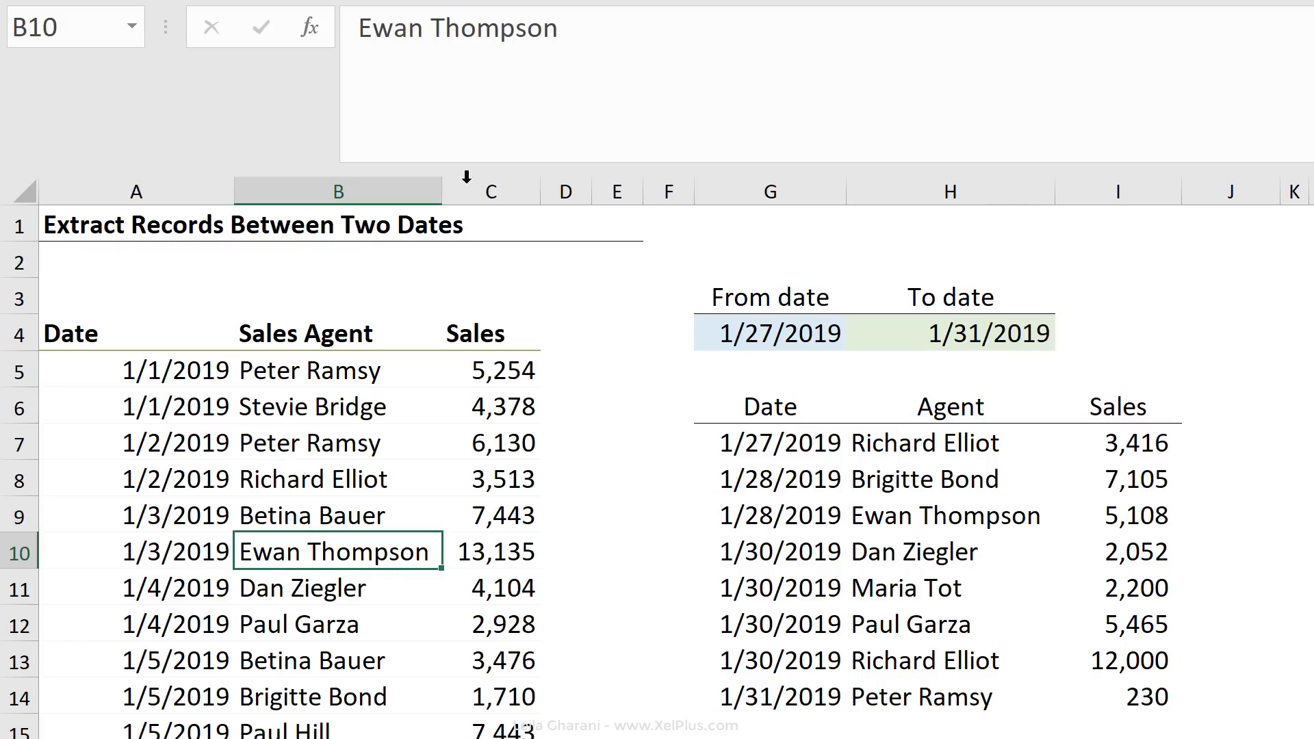
Convert the A4:C53 data into table Table1 with headers and clear its colour style.
{"action": "left_click_drag", "start_coordinate": [470, 109], "coordinate": [471, 65]}
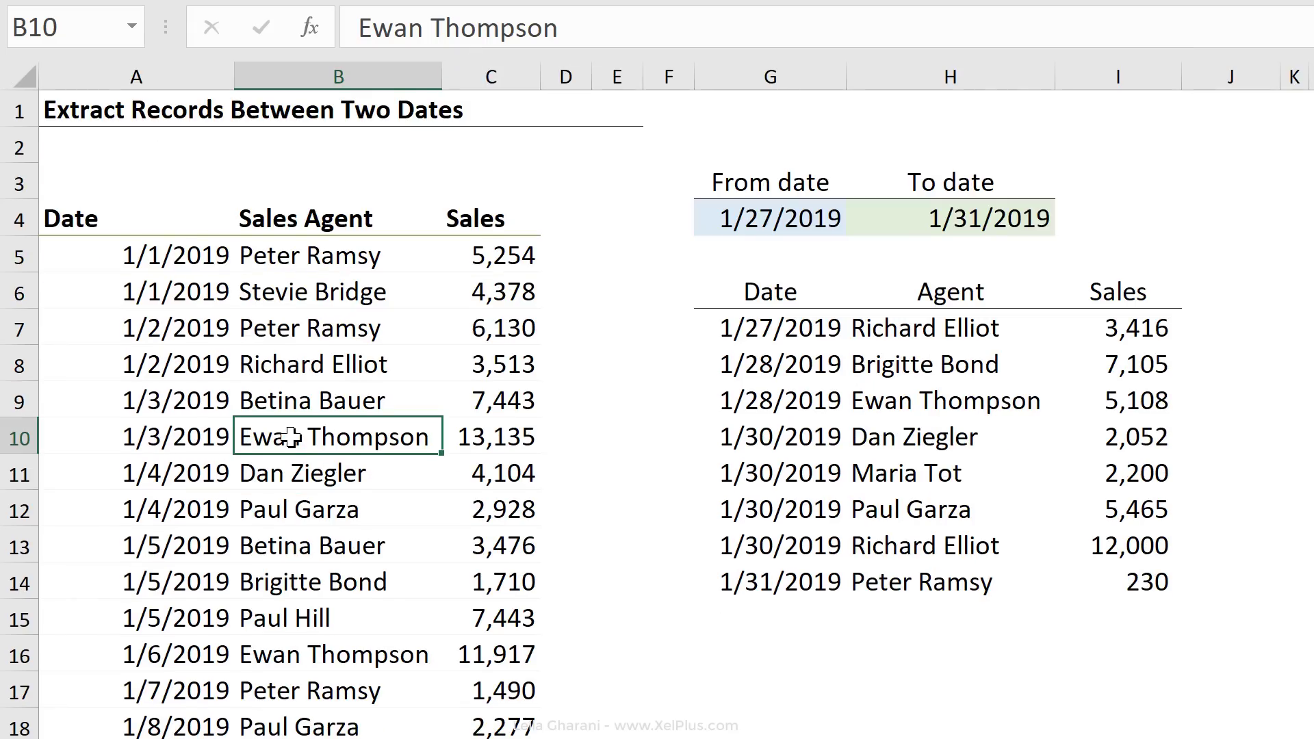
{"action": "key", "text": "ctrl+t"}
{"action": "left_click", "coordinate": [770, 484]}
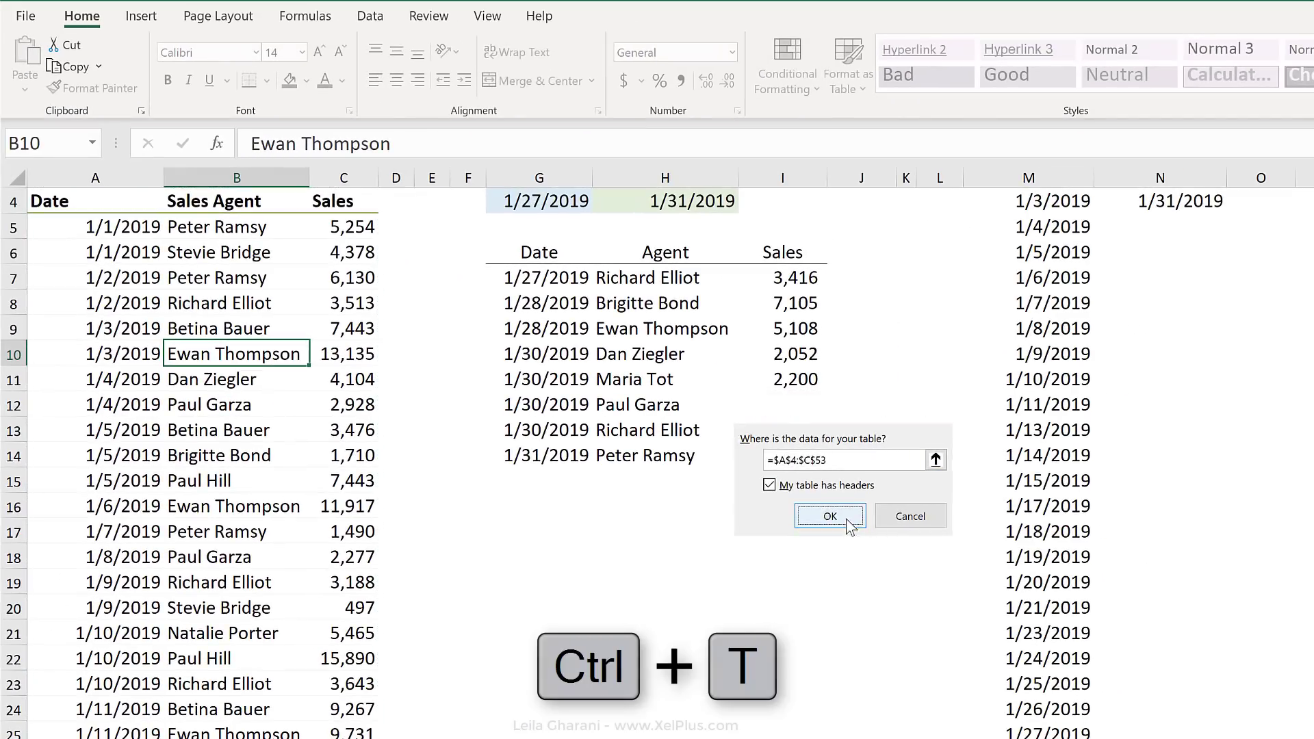
{"action": "left_click", "coordinate": [829, 516]}
{"action": "left_click", "coordinate": [1297, 102]}
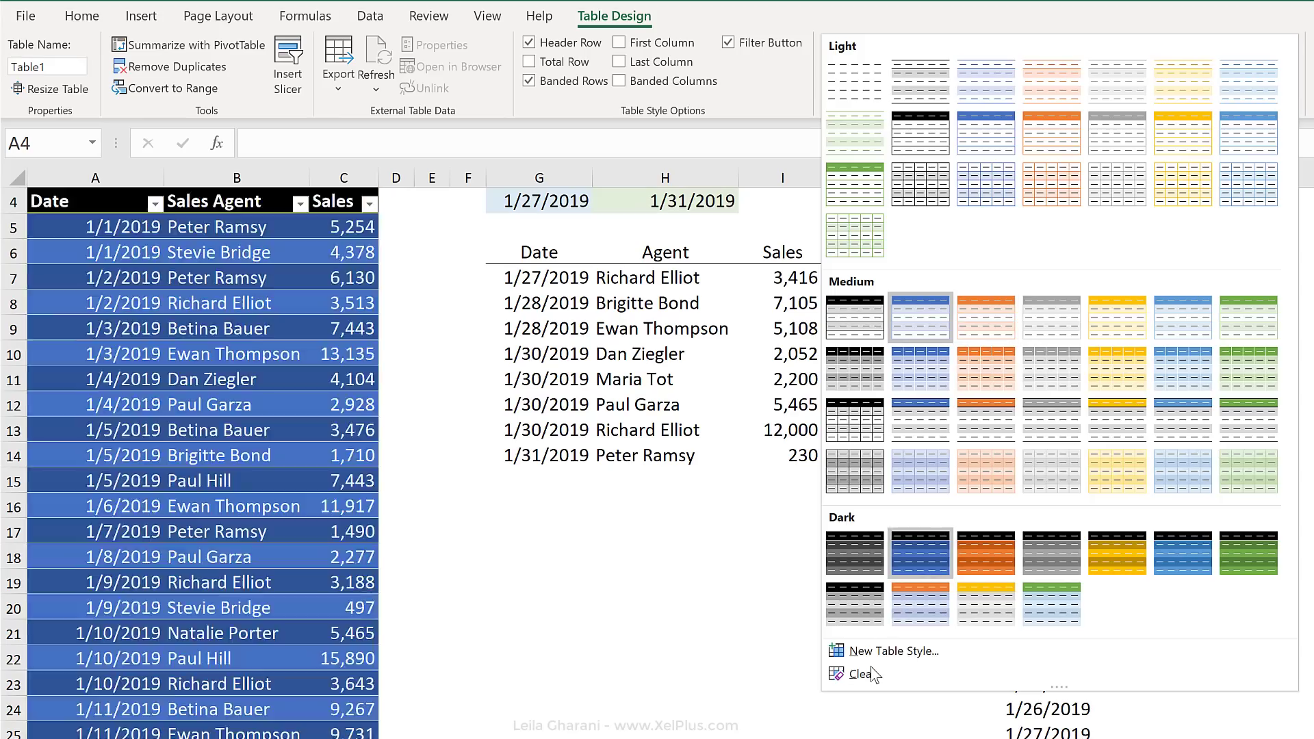
{"action": "left_click", "coordinate": [873, 674]}
Jump to the last date at the bottom of the table's Date column.
{"action": "left_click", "coordinate": [286, 556]}
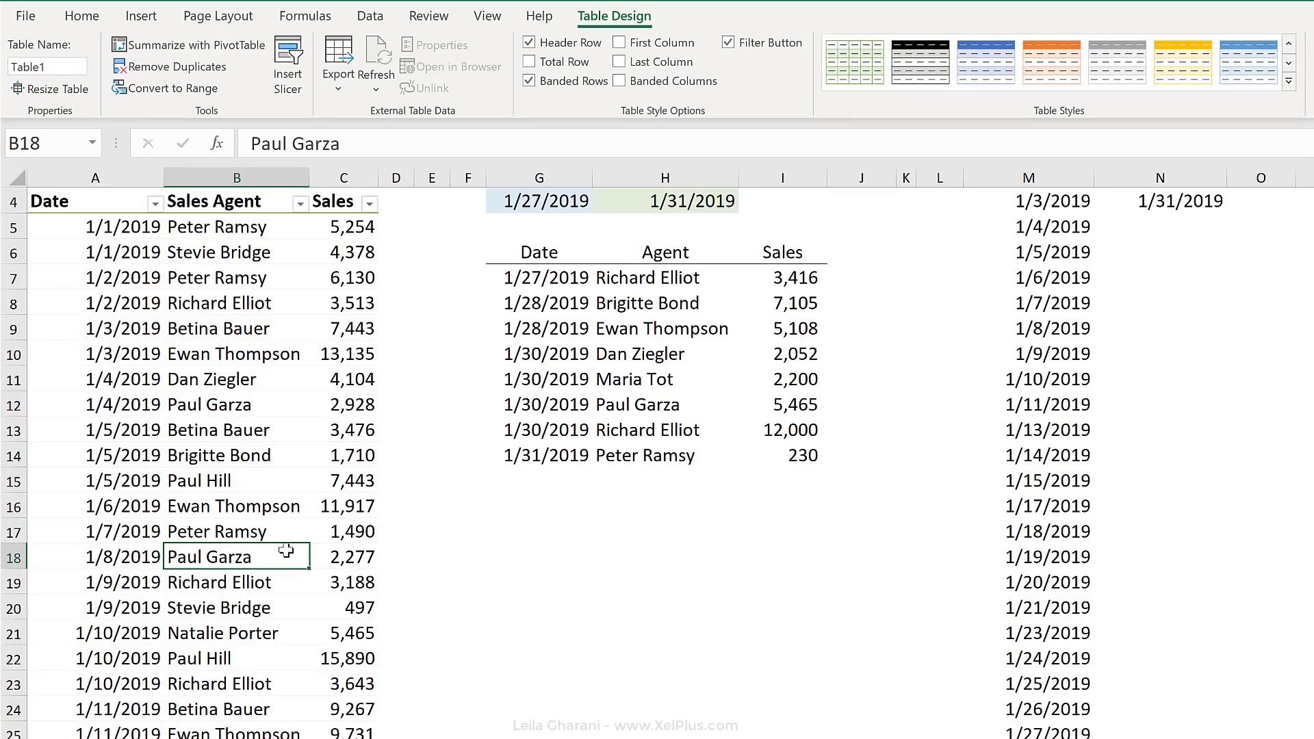
{"action": "key", "text": "Left"}
{"action": "key", "text": "ctrl+Down"}
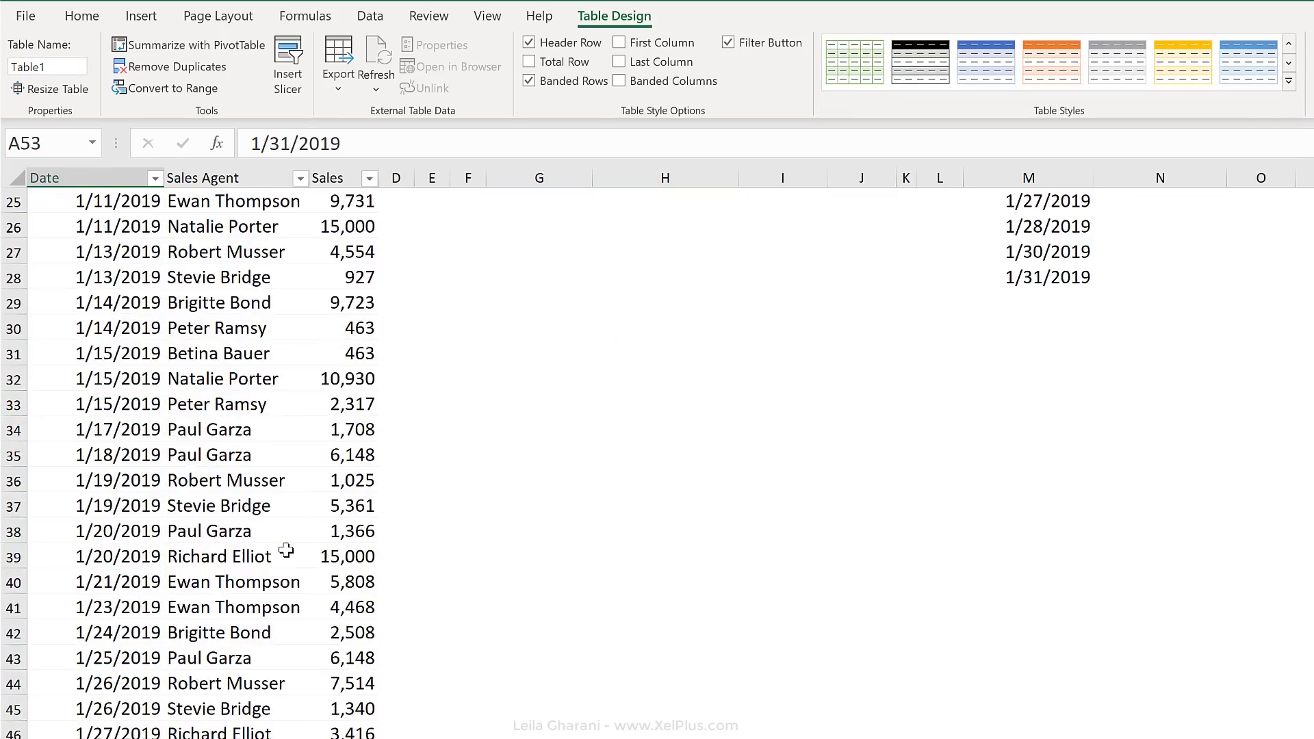
Fill the dates 2/1/2019 and 2/2/2019 into the new rows A54:A55.
{"action": "key", "text": "Down"}
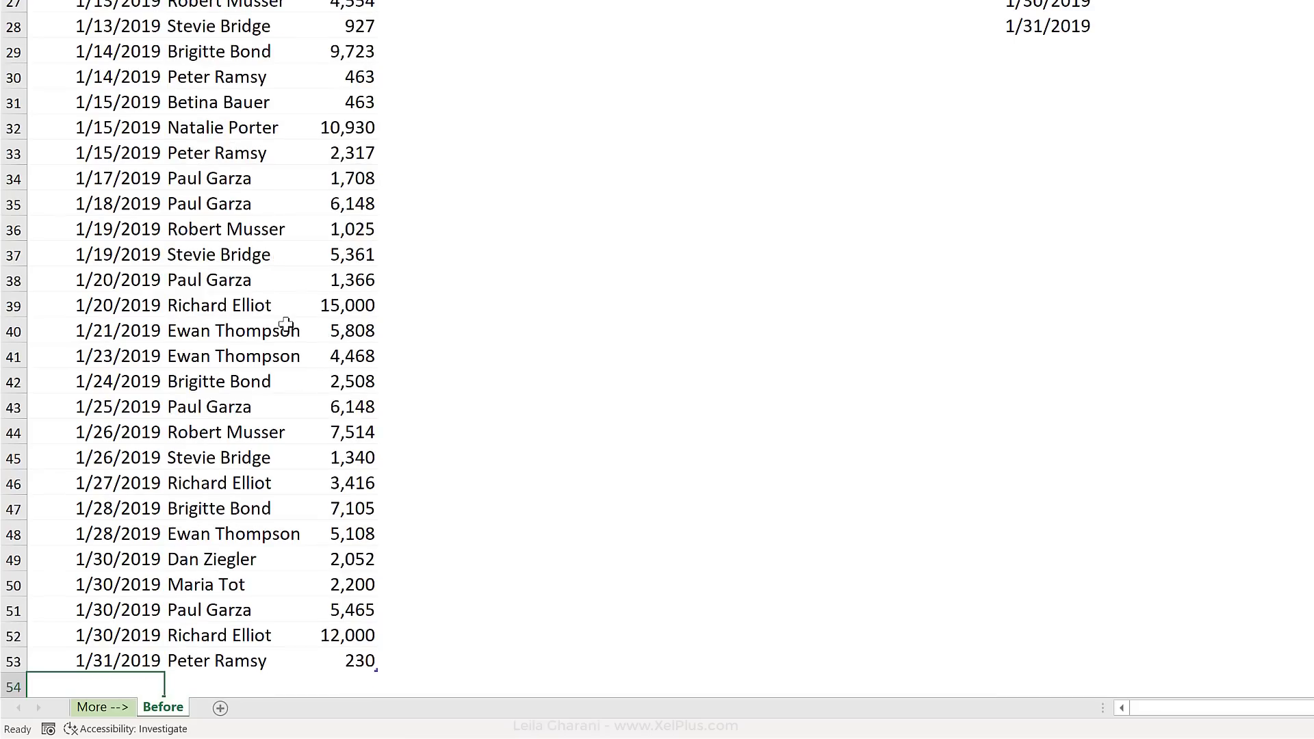
{"action": "scroll", "coordinate": [285, 324], "scroll_direction": "down", "scroll_amount": 1}
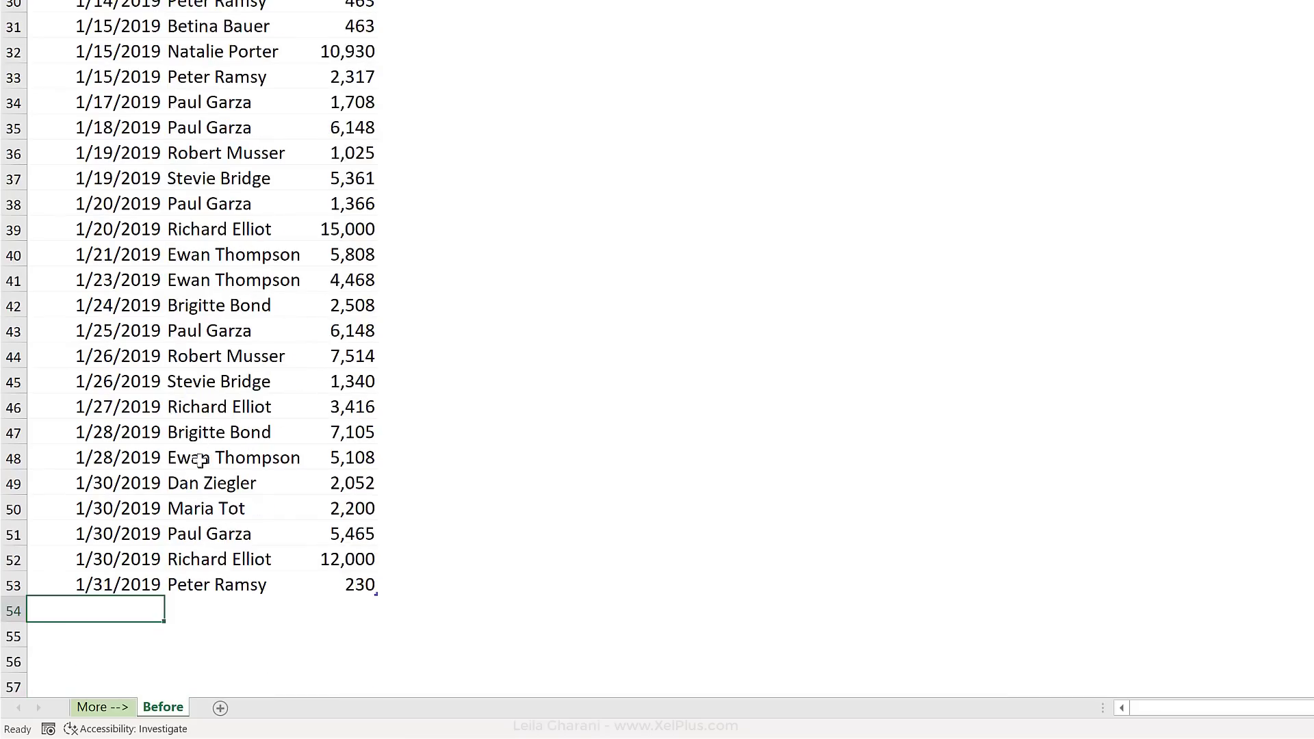
{"action": "left_click_drag", "start_coordinate": [121, 559], "coordinate": [122, 584]}
{"action": "left_click_drag", "start_coordinate": [163, 596], "coordinate": [217, 631]}
Enter two agent names and sales values 100 and 50 in the new rows.
{"action": "left_click", "coordinate": [261, 607]}
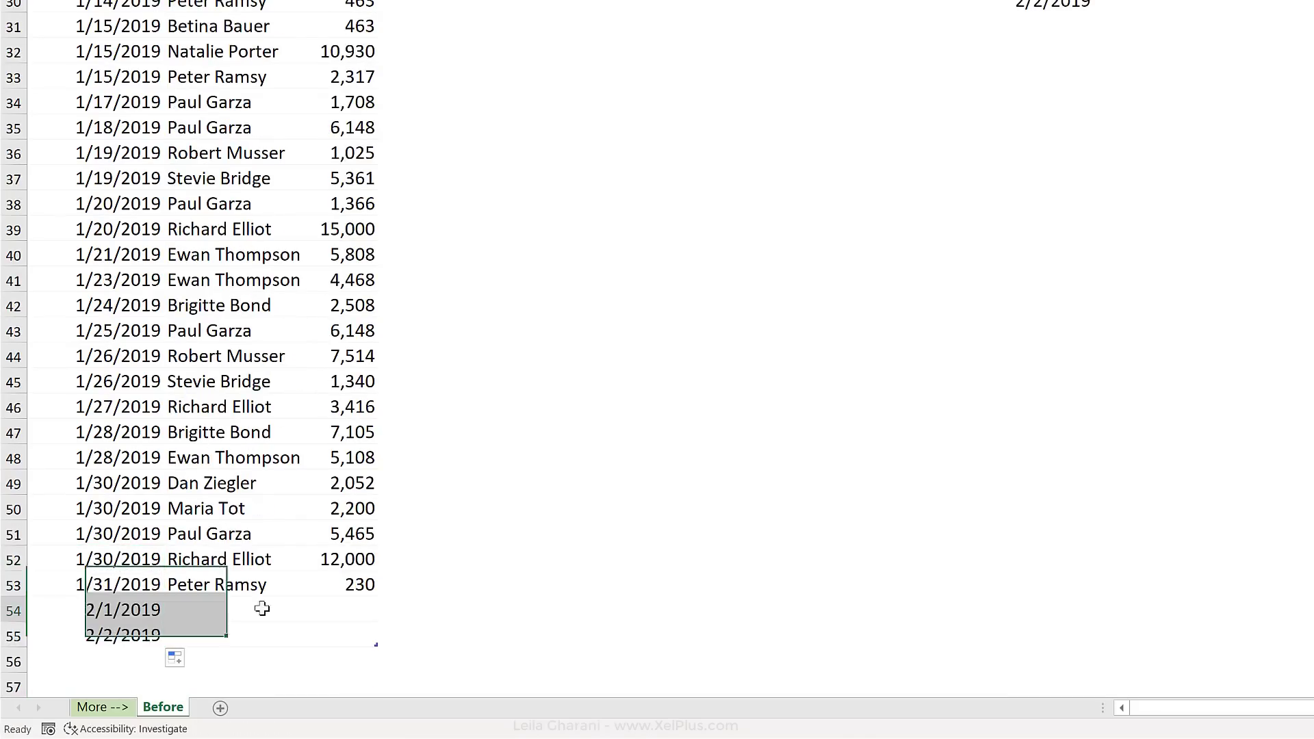
{"action": "type", "text": "Leila"}
{"action": "key", "text": "Return"}
{"action": "type", "text": "Gharani"}
{"action": "left_click", "coordinate": [320, 611]}
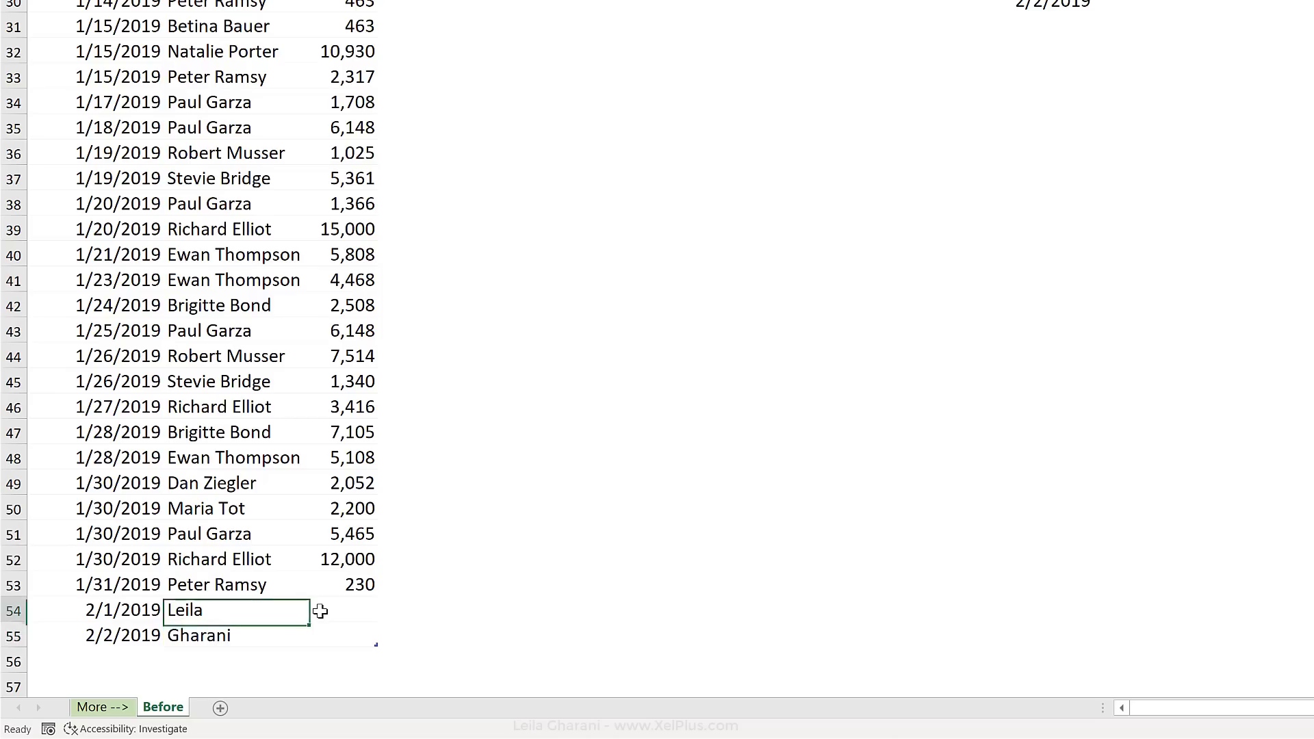
{"action": "type", "text": "100"}
{"action": "key", "text": "Return"}
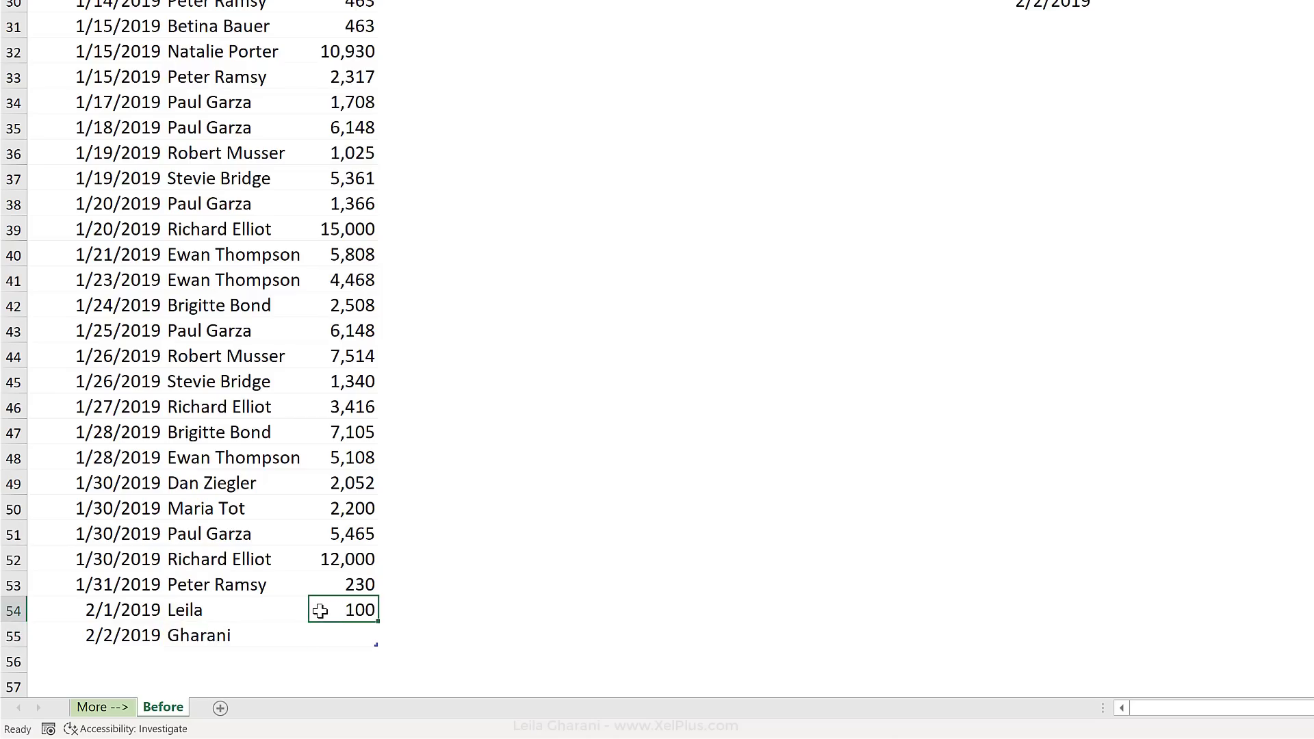
{"action": "type", "text": "5,"}
{"action": "type", "text": "0"}
{"action": "key", "text": "Return"}
Set the To date in H4 to 2/2/2019 from its dropdown list.
{"action": "scroll", "coordinate": [514, 495], "scroll_direction": "up", "scroll_amount": 9}
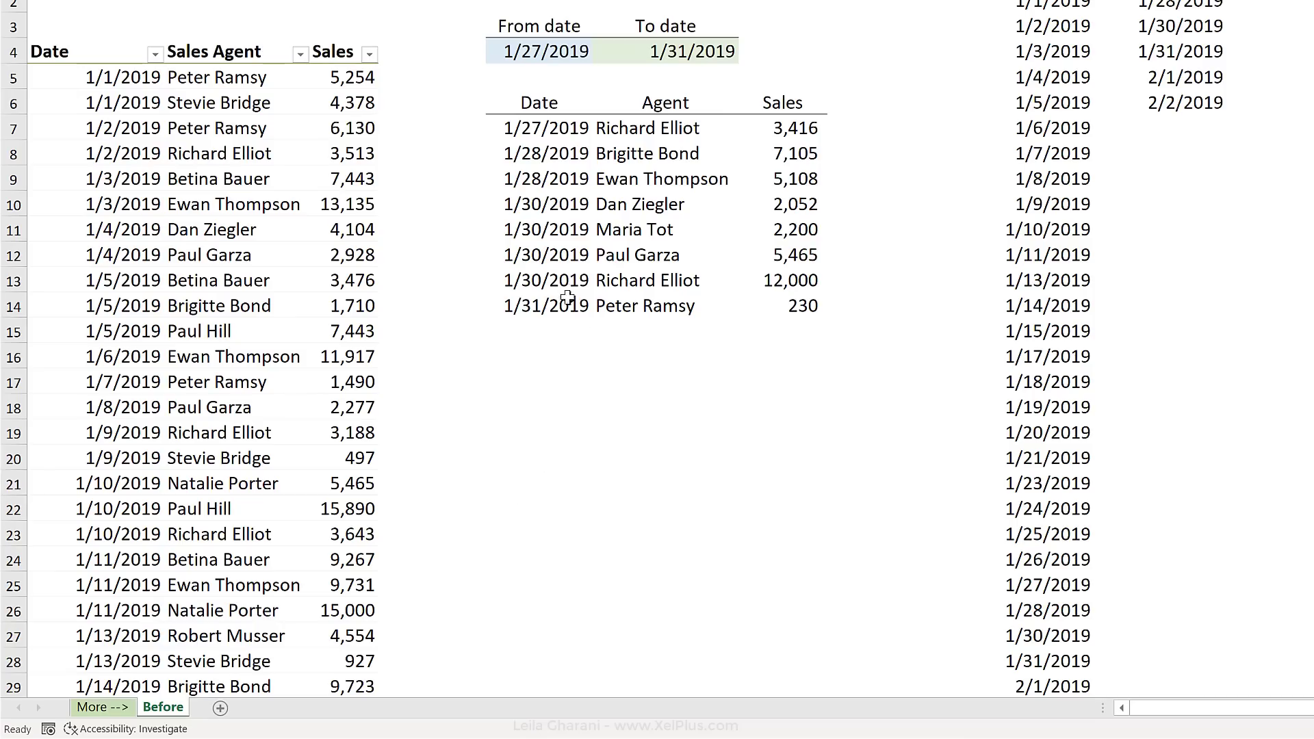
{"action": "left_click", "coordinate": [712, 51]}
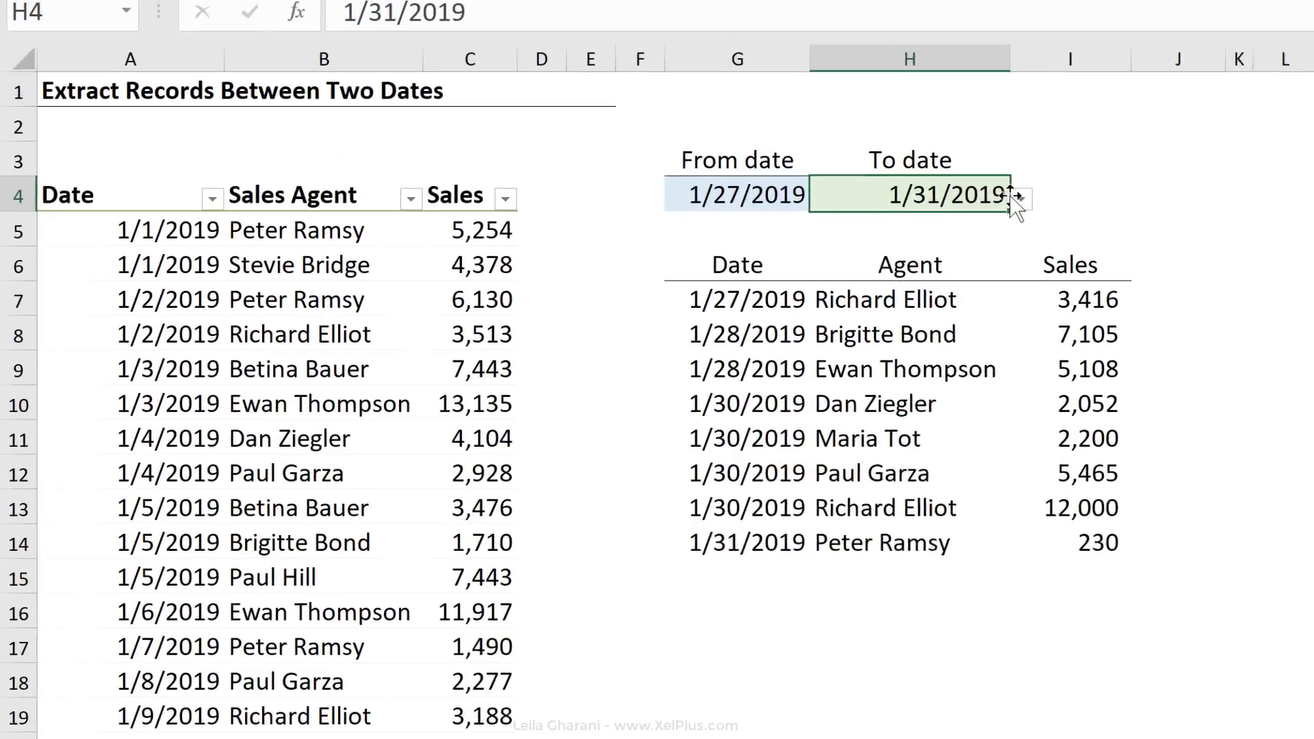
{"action": "left_click", "coordinate": [1059, 223]}
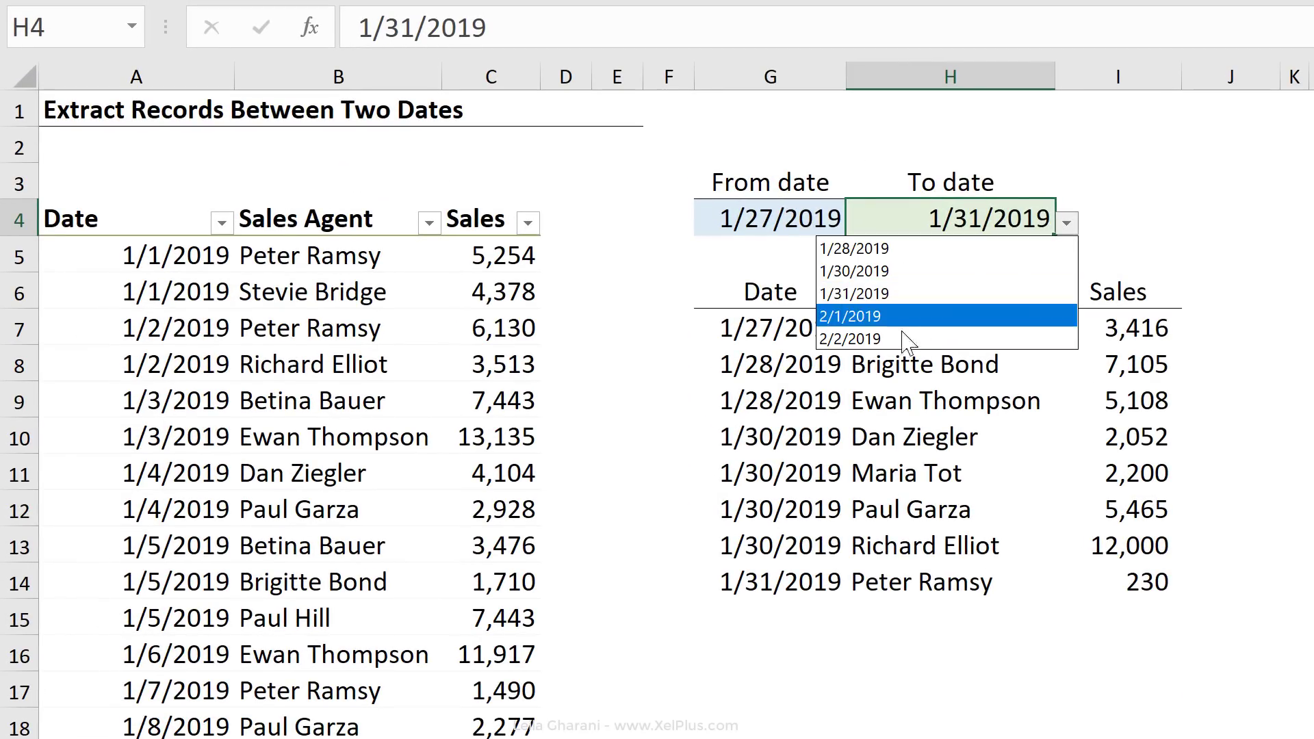
{"action": "key", "text": "Escape"}
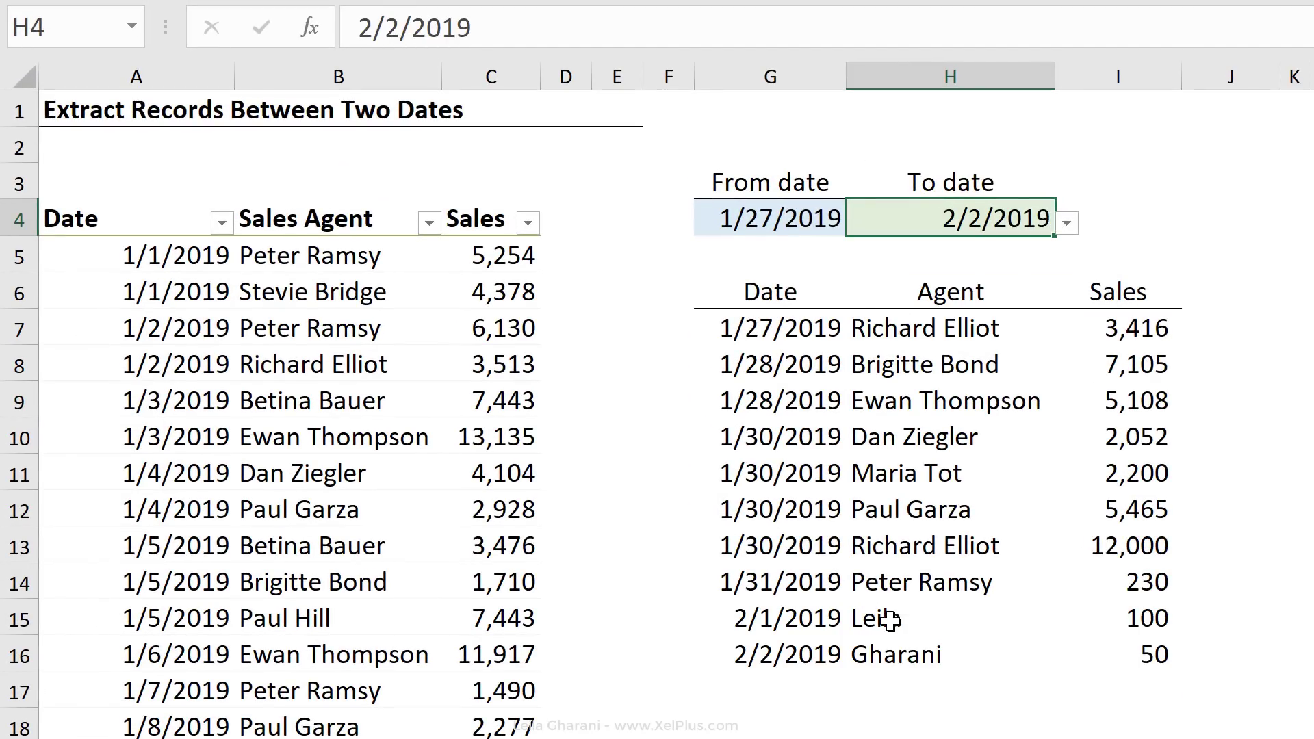
{"action": "left_click", "coordinate": [889, 620]}
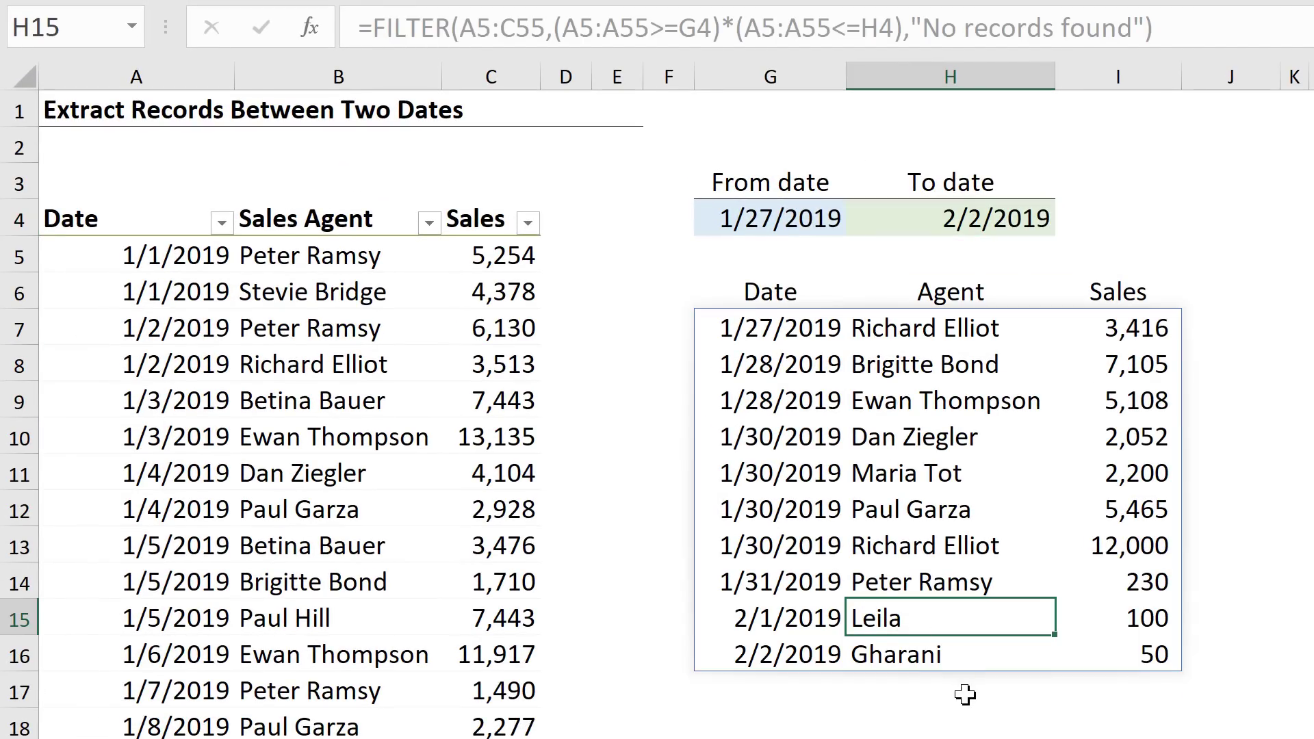